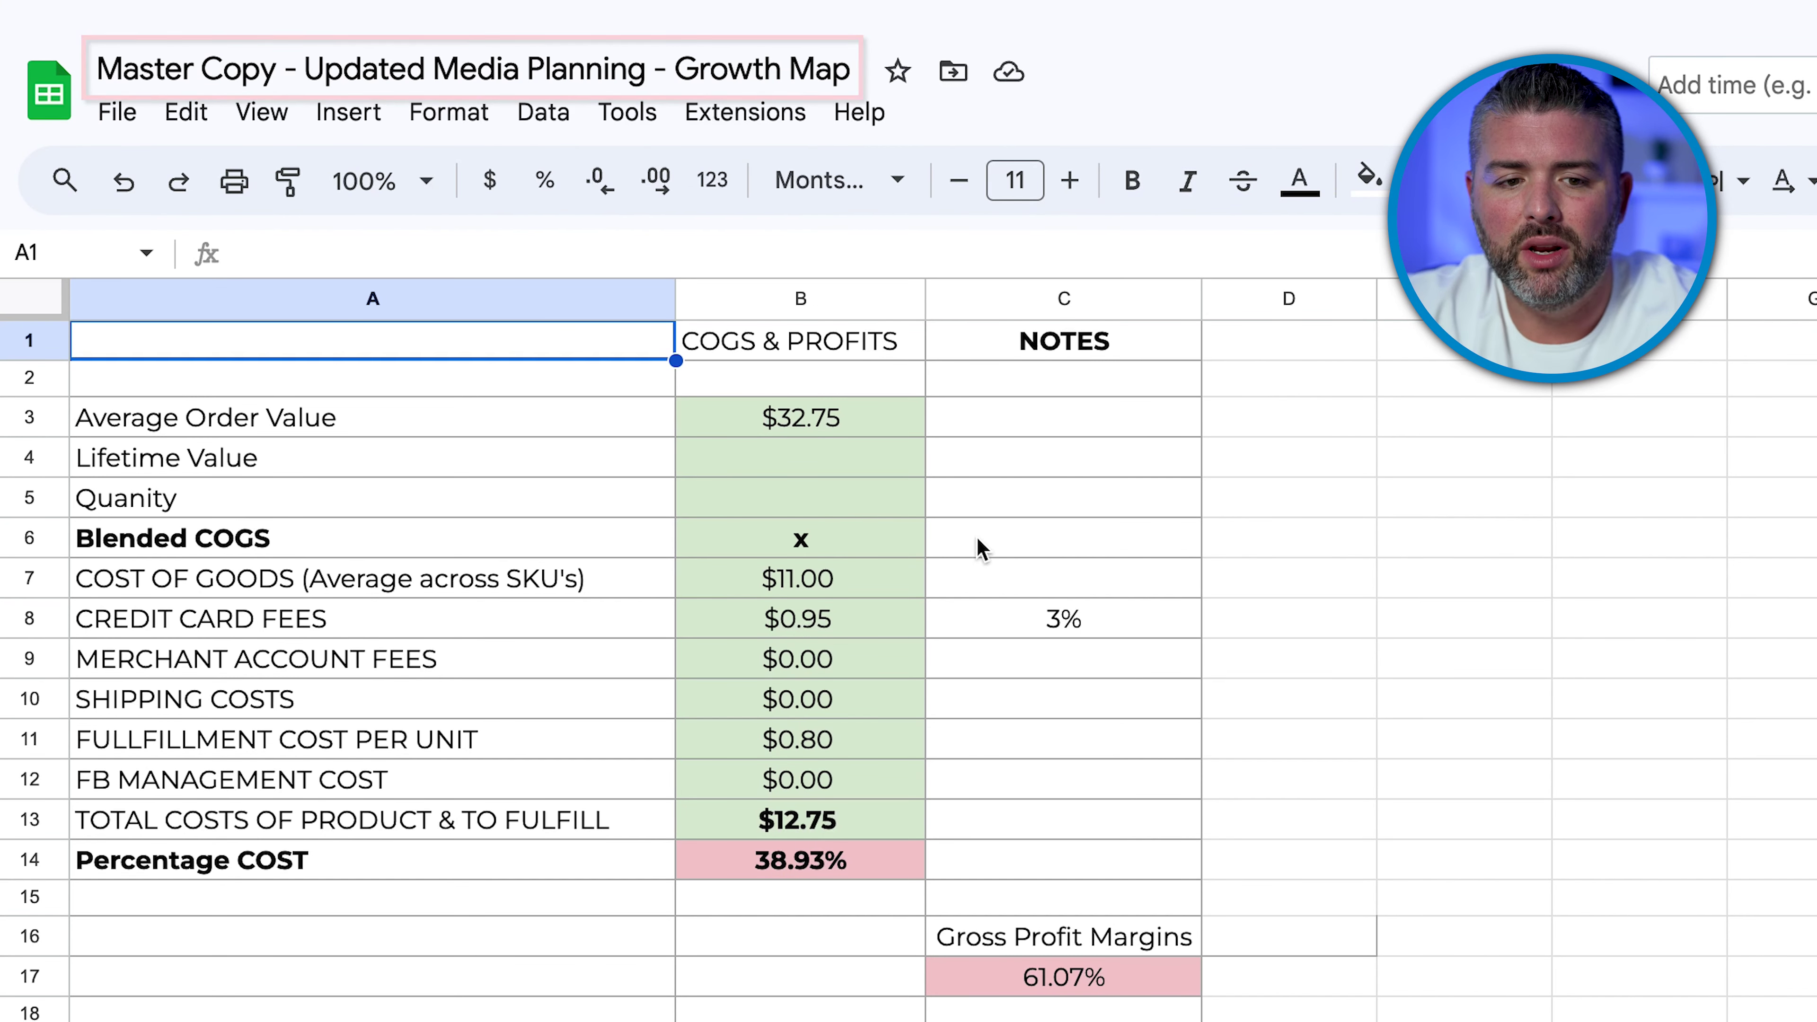
Step: Step down the cost inputs from average order value to the breakeven CPA cell
left_click(837, 422)
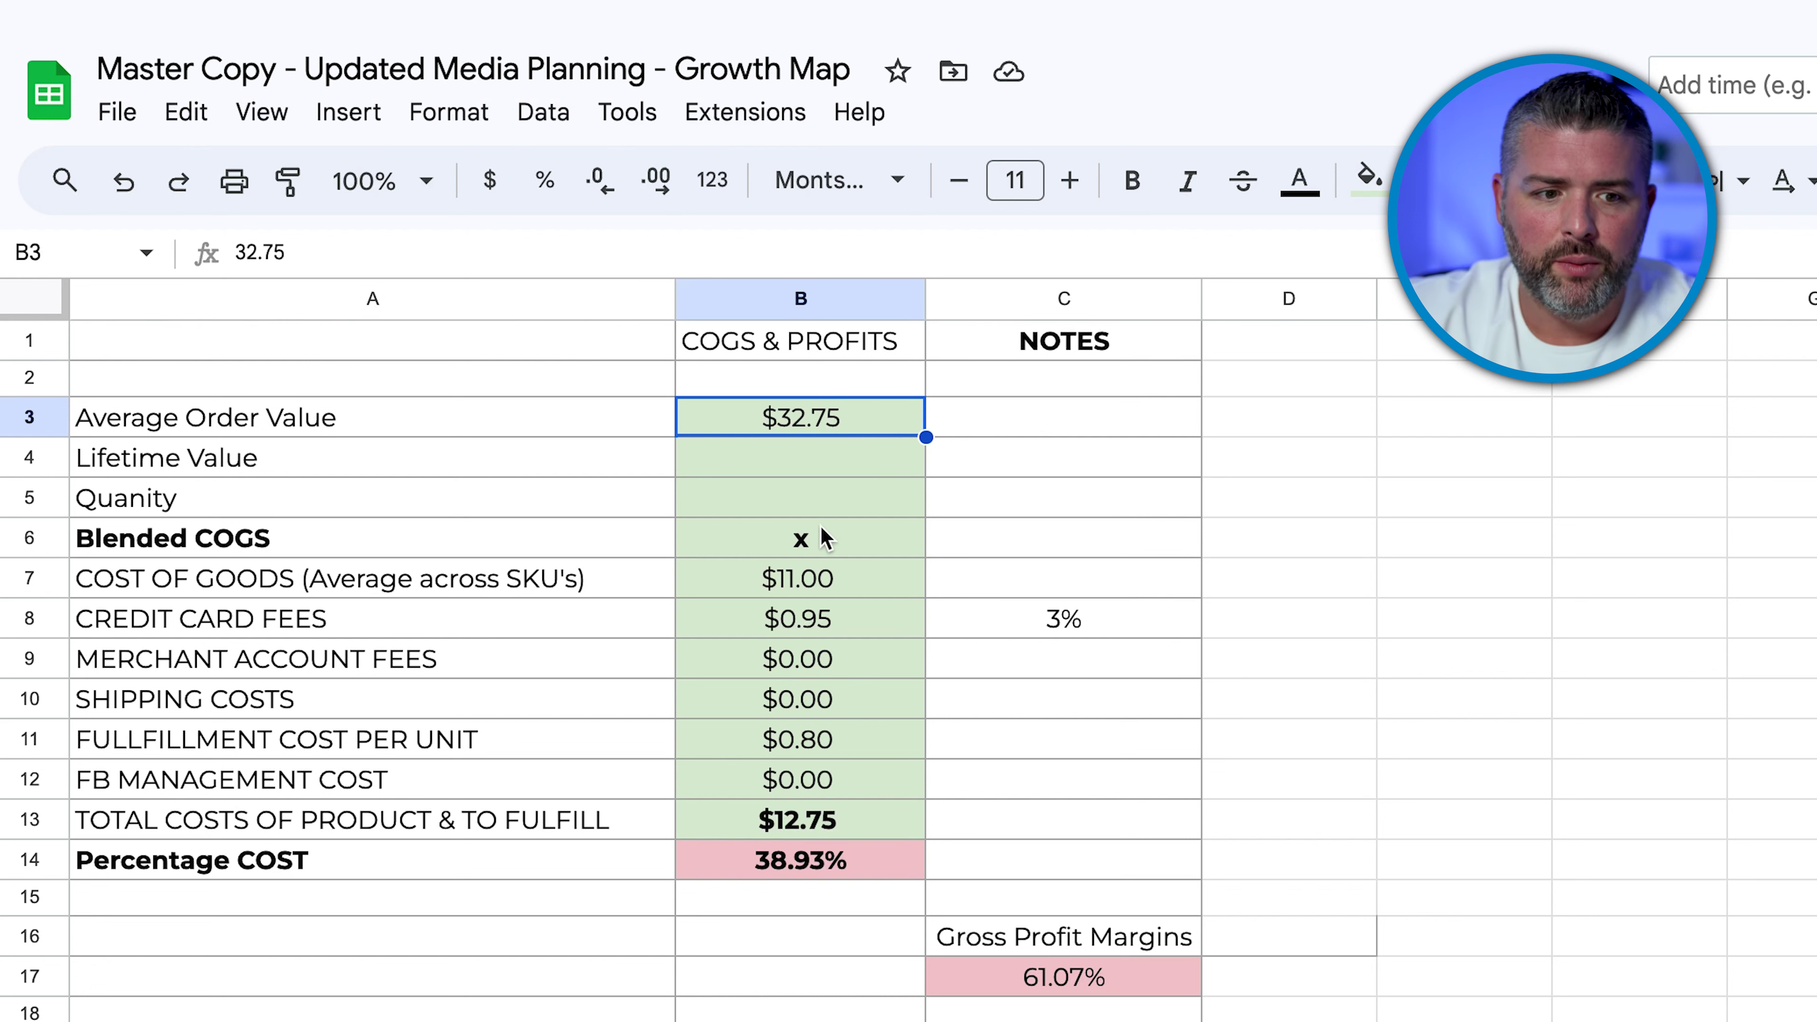
key("Down")
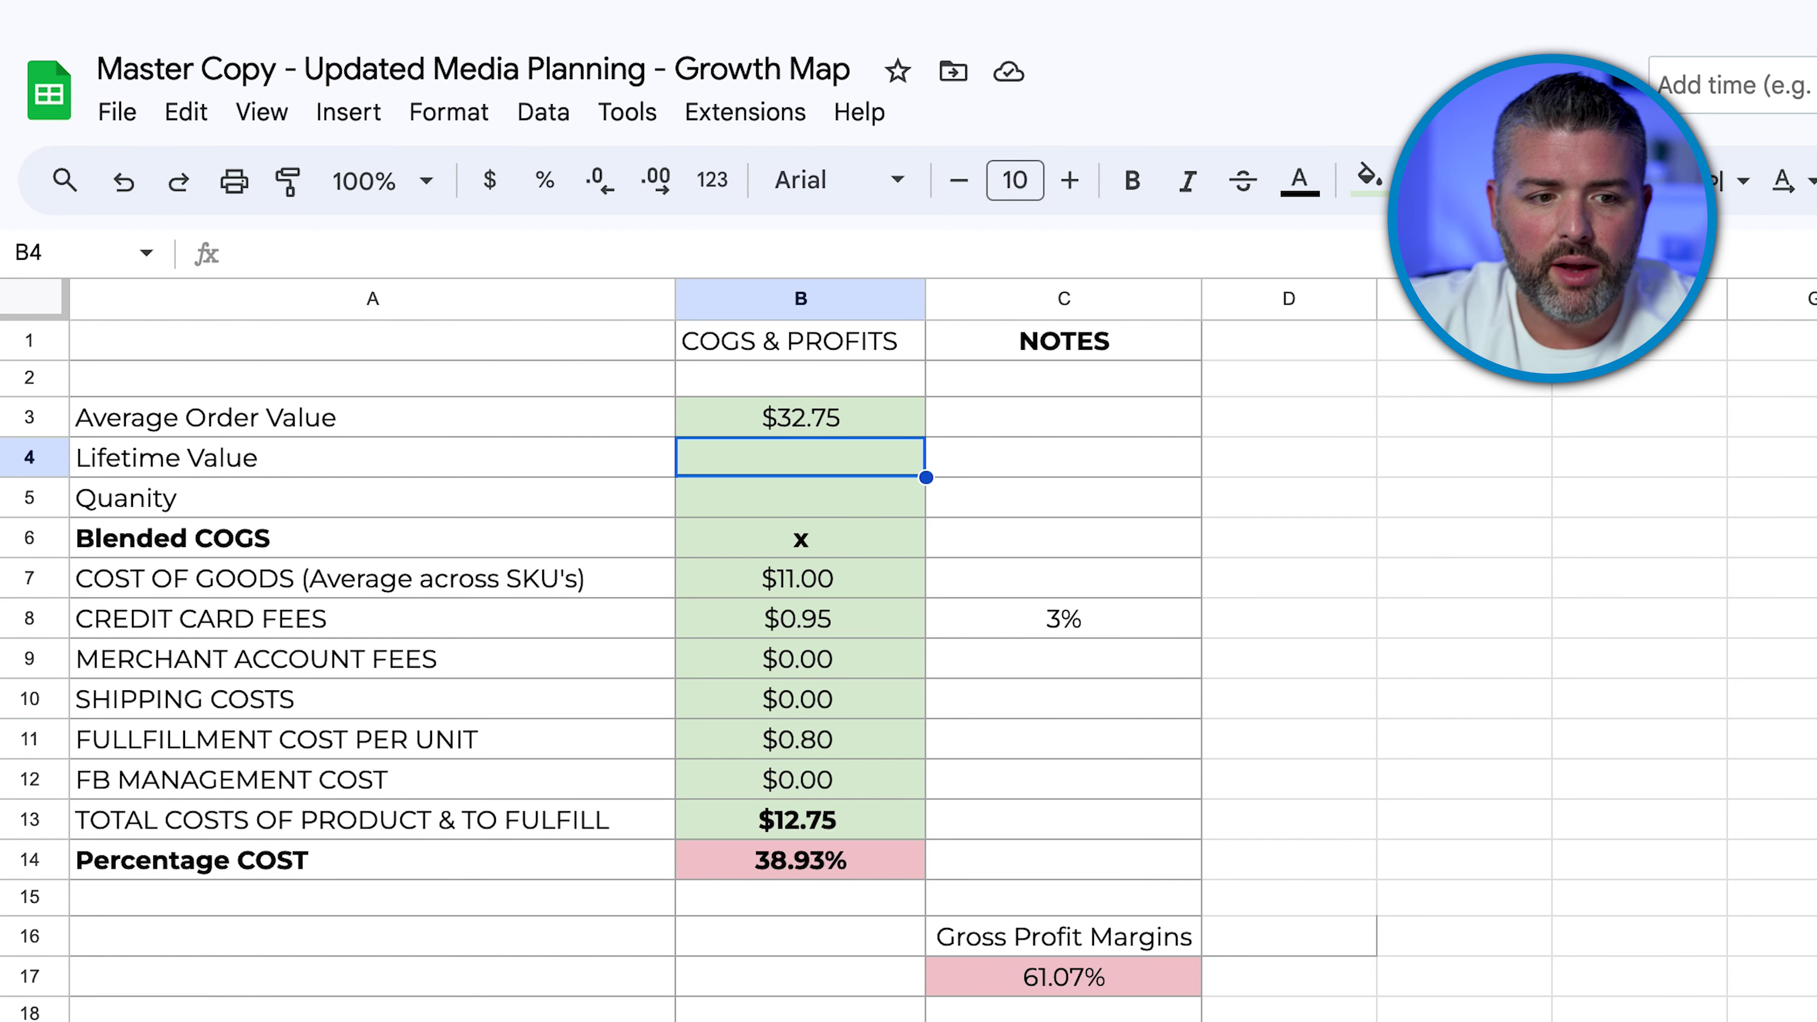
key("Down")
key("Down")
key("Down")
key("Down")
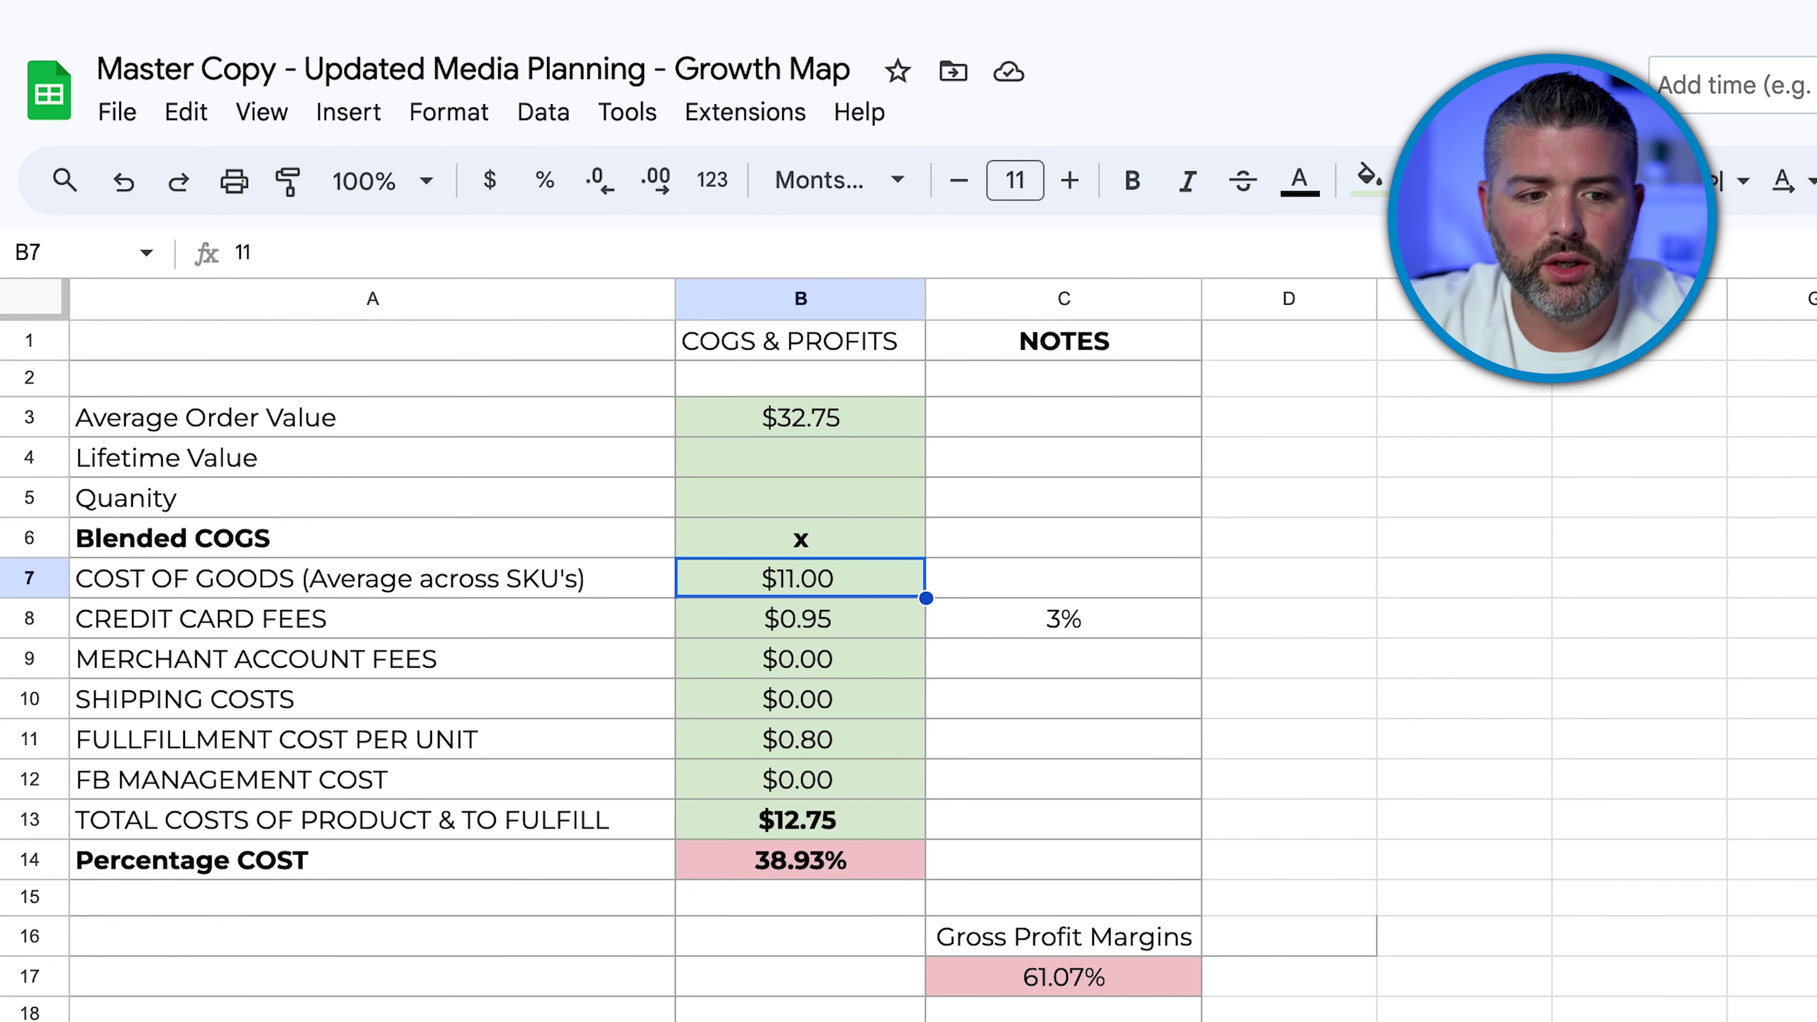
key("Down")
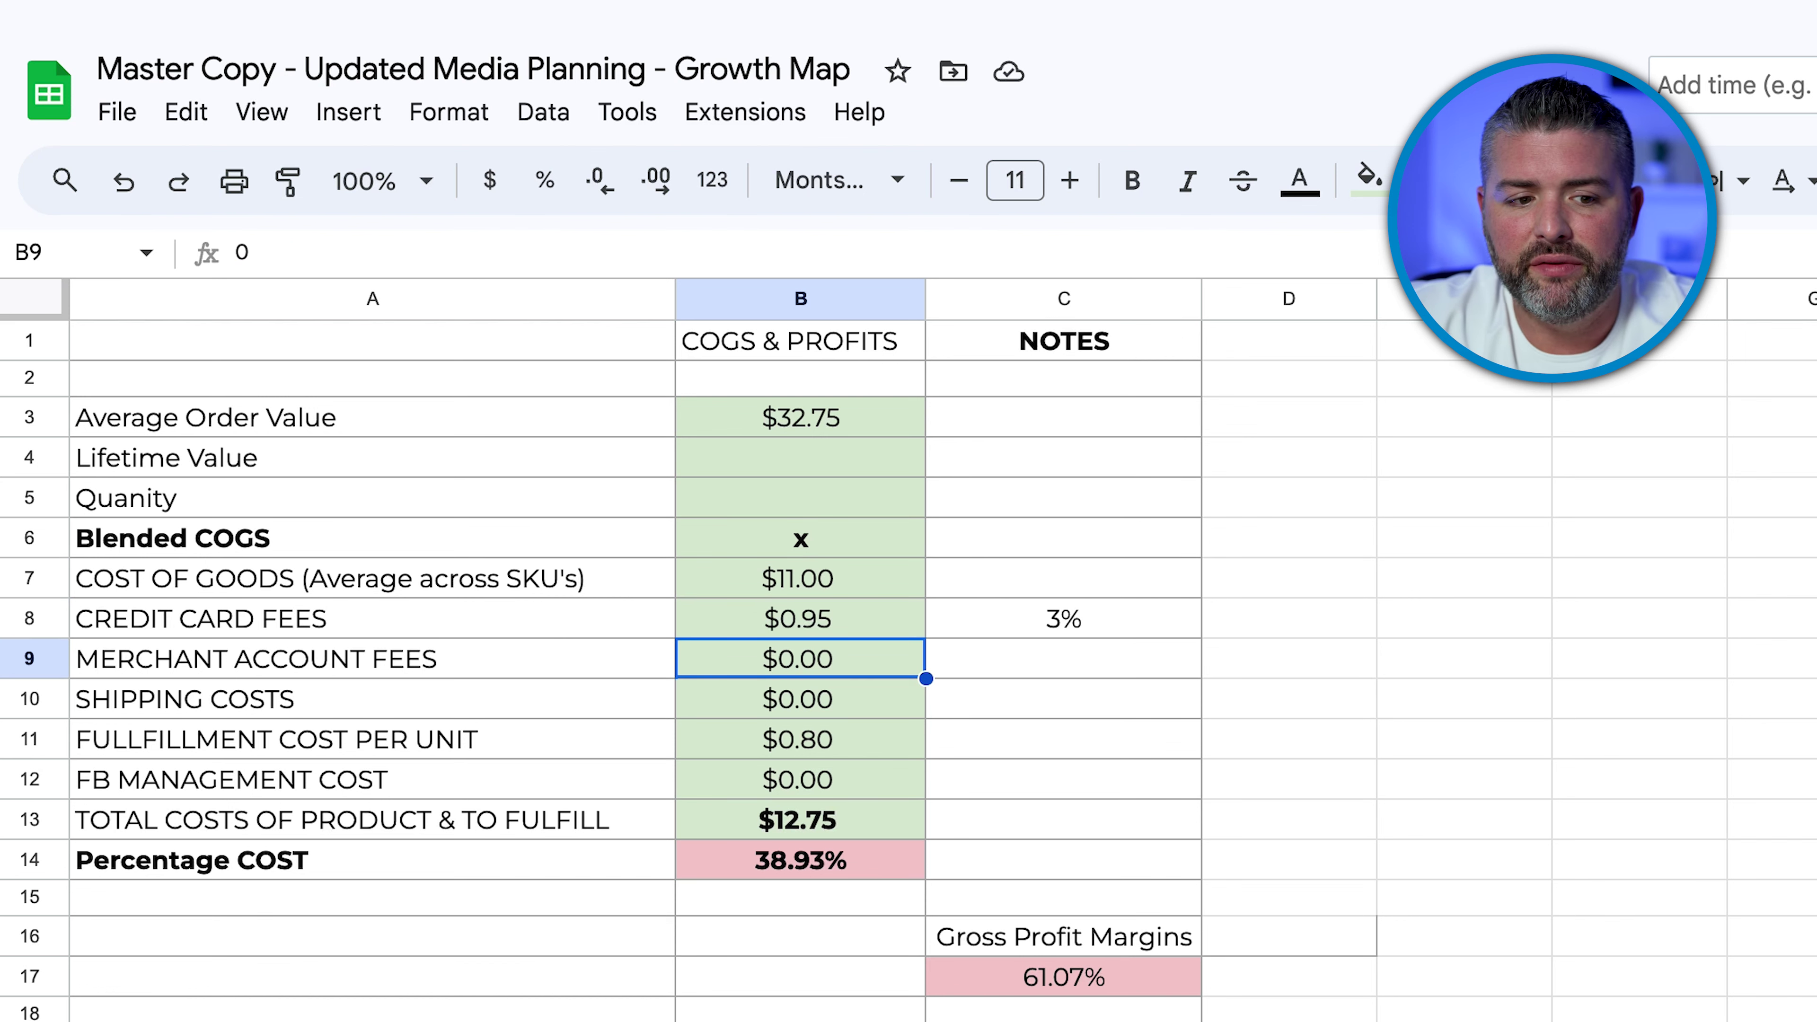
key("Down")
key("Down")
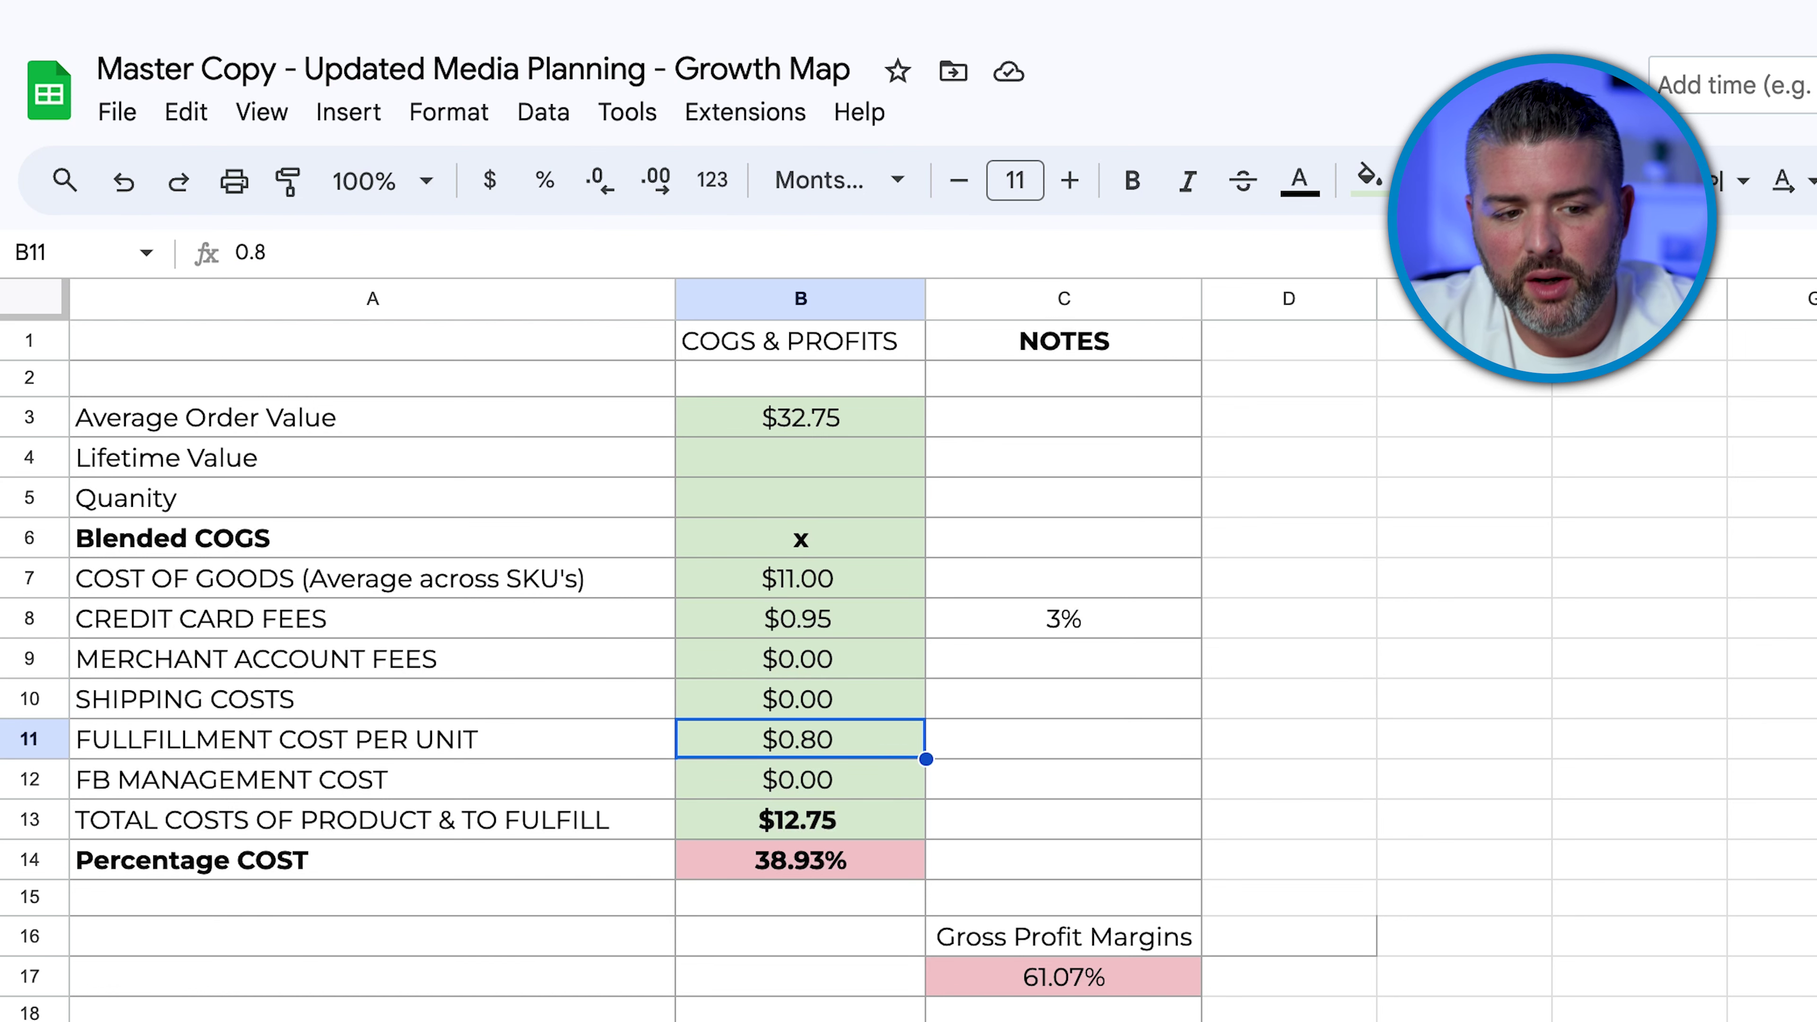
key("Down")
key("Down")
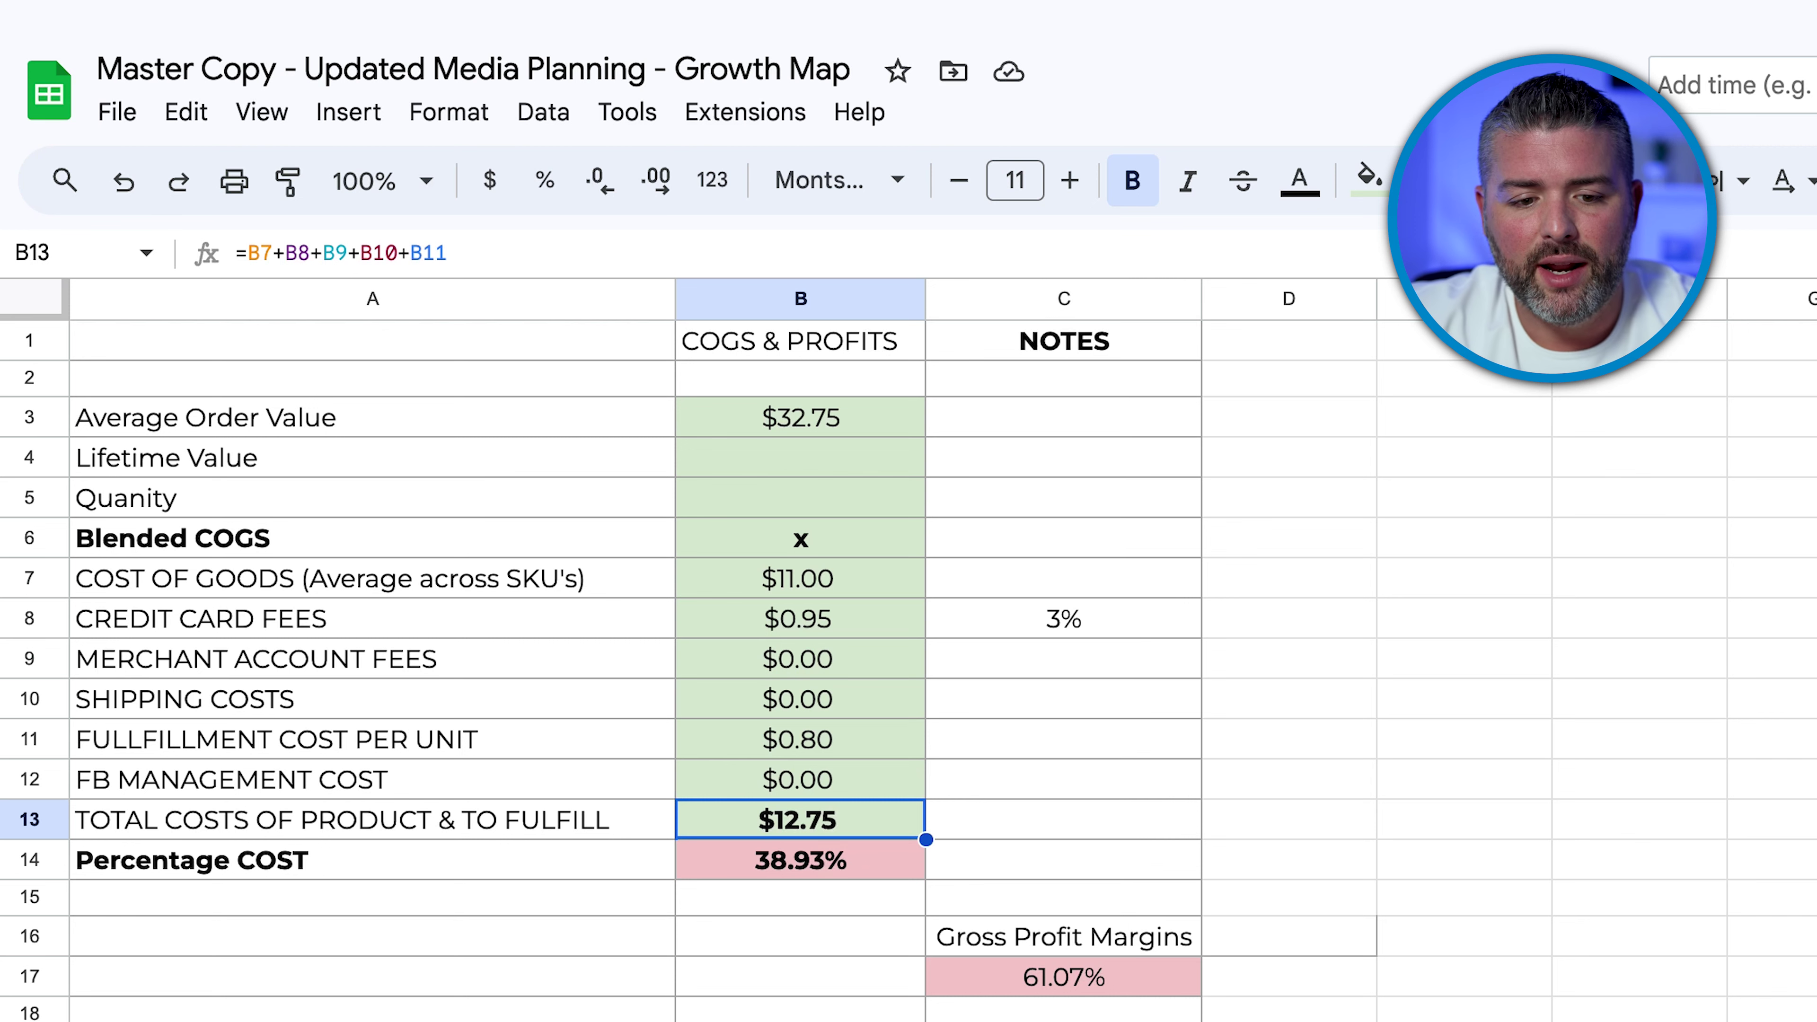
key("Down")
key("Down")
key("Down")
key("Down")
key("Down")
key("Down")
key("Down")
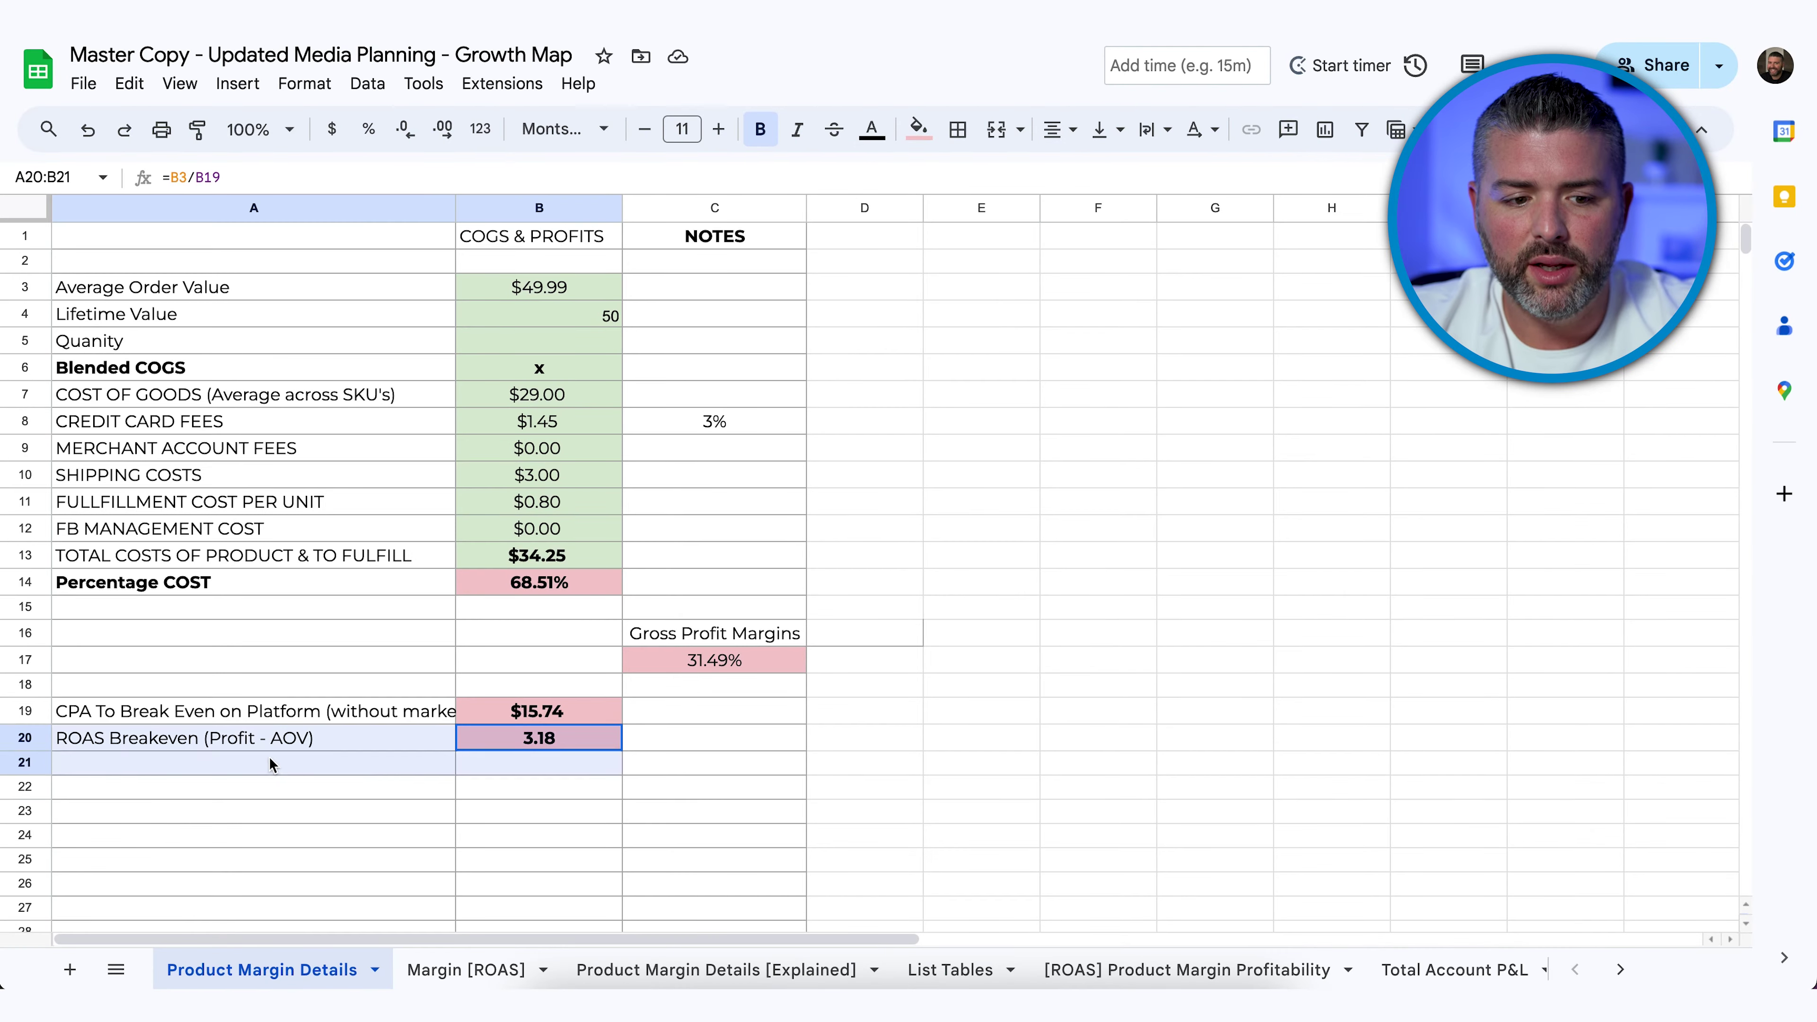
Step: Review the breakeven results: CPA $15.74 and ROAS 3.18
left_click_drag(536, 737, 240, 751)
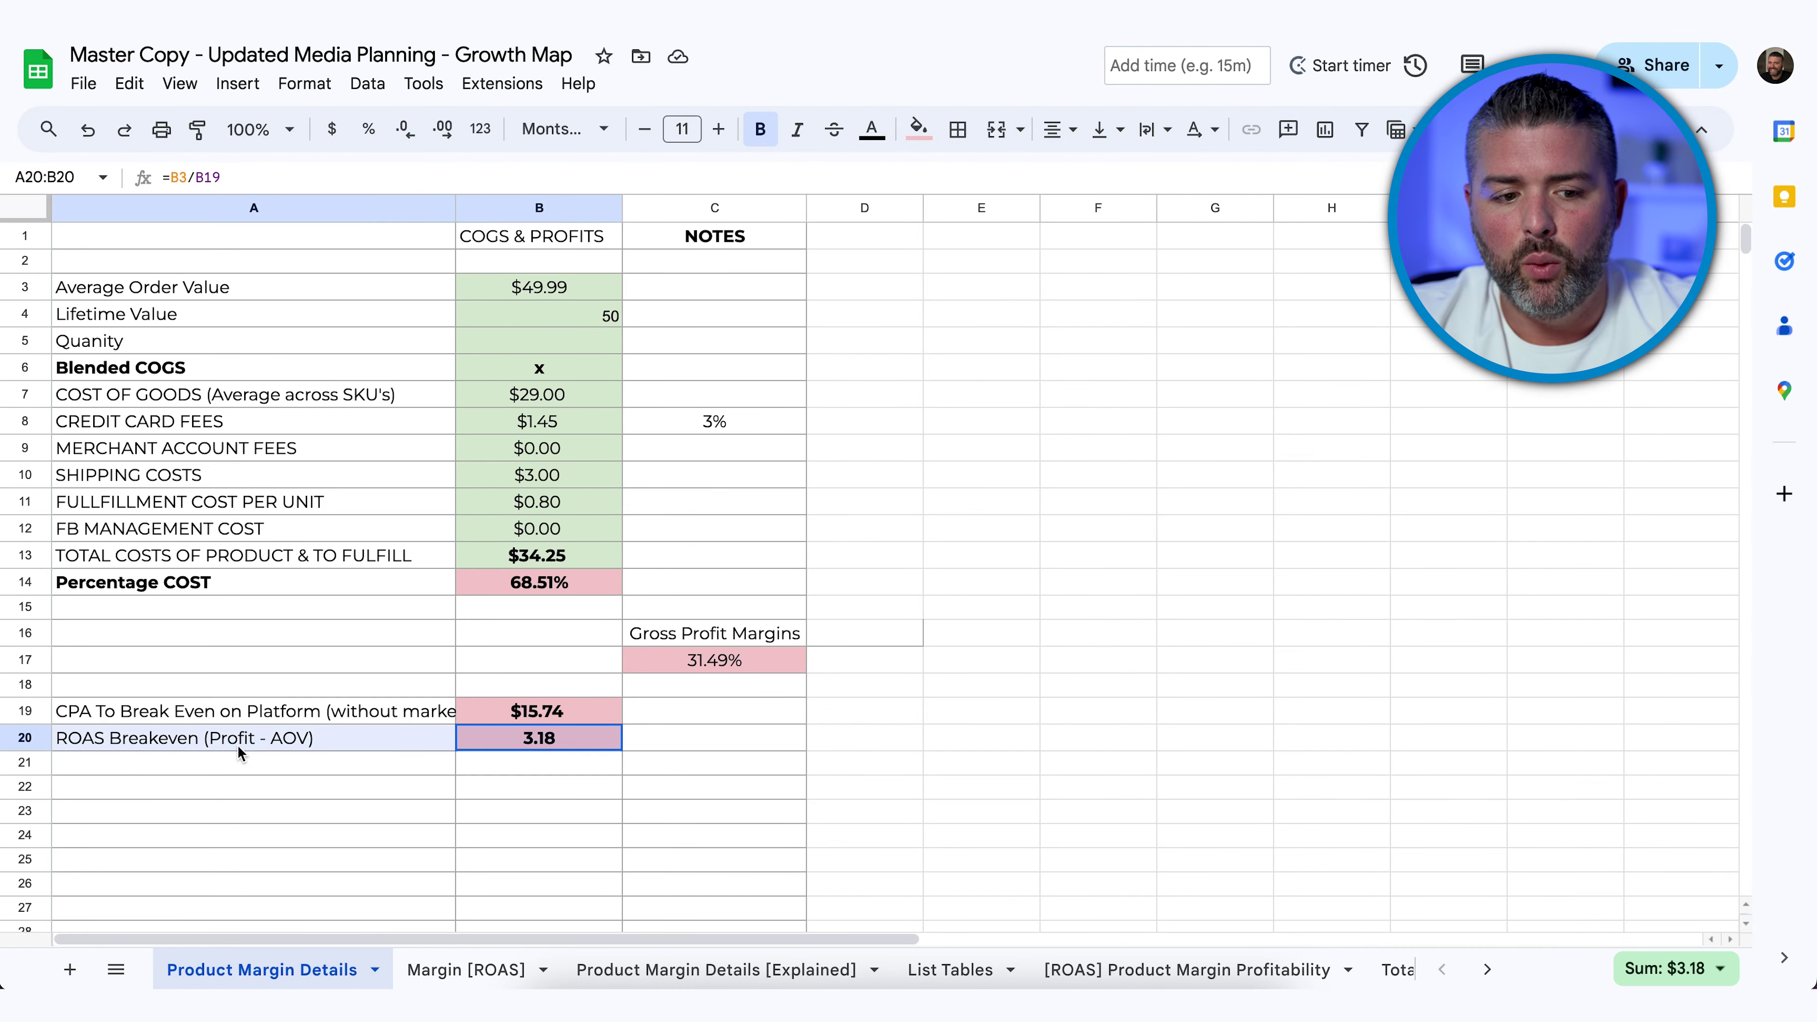
left_click(618, 789)
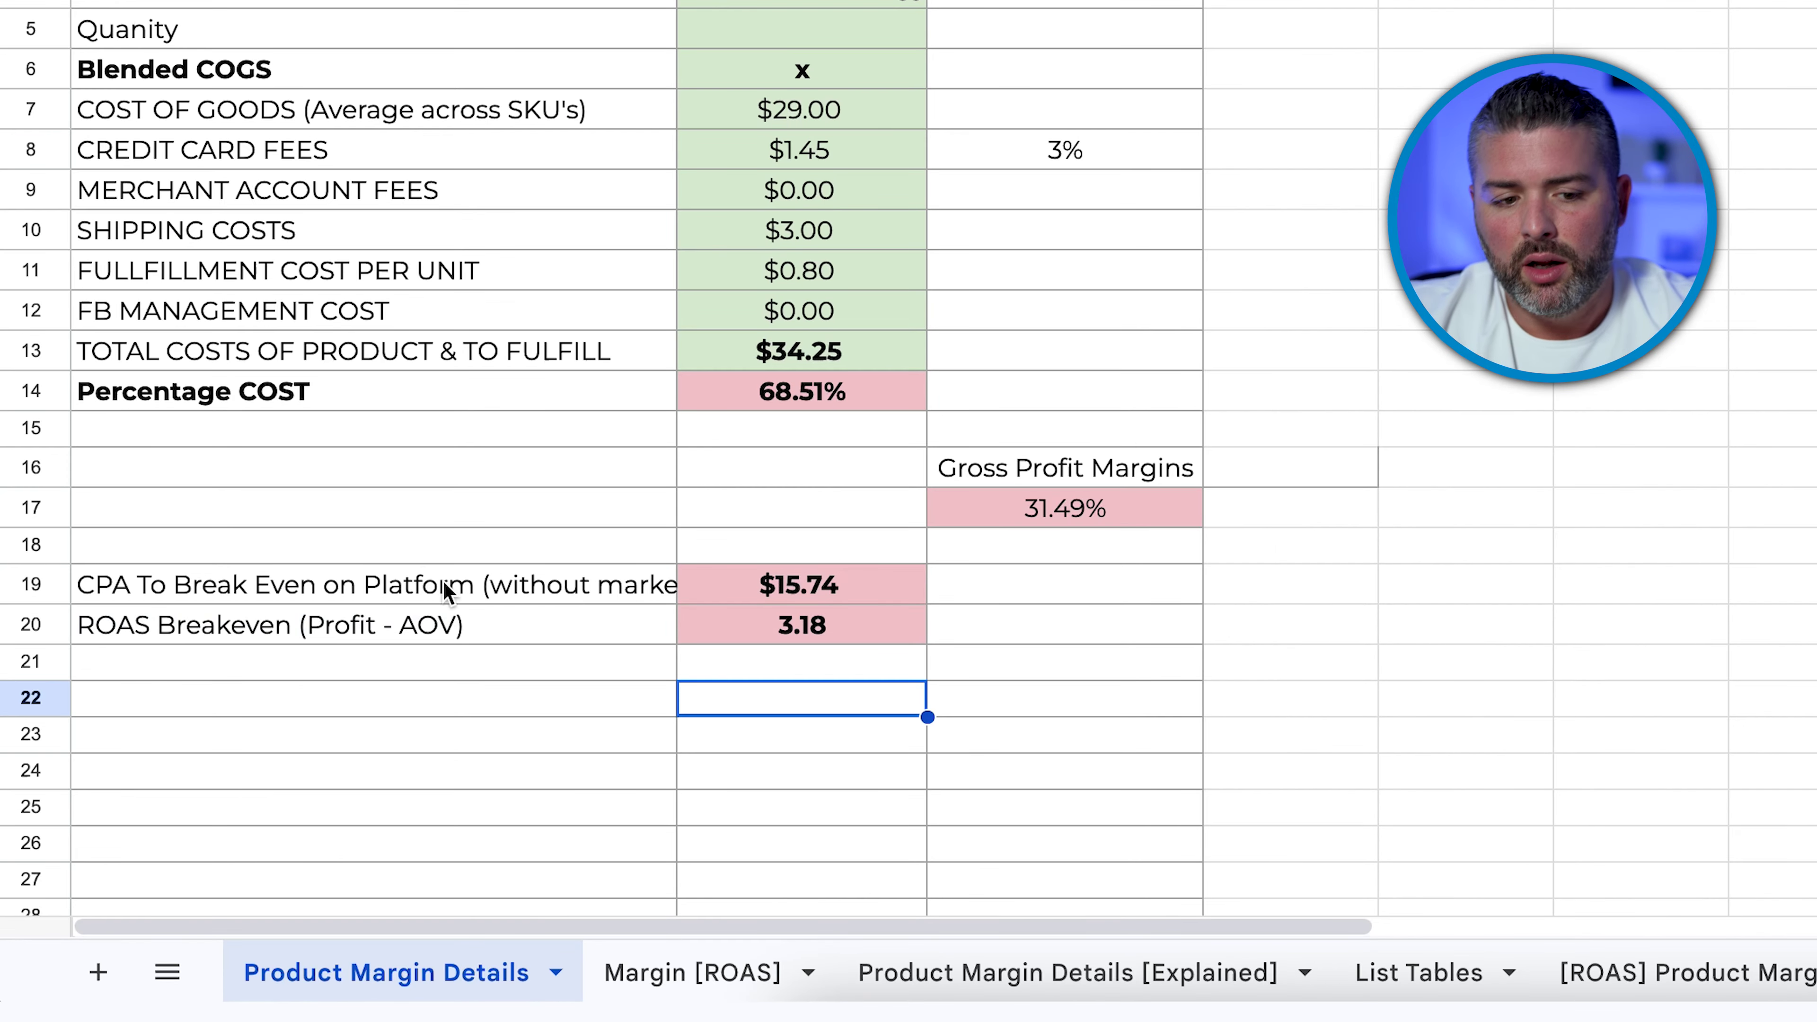
left_click_drag(444, 593, 775, 584)
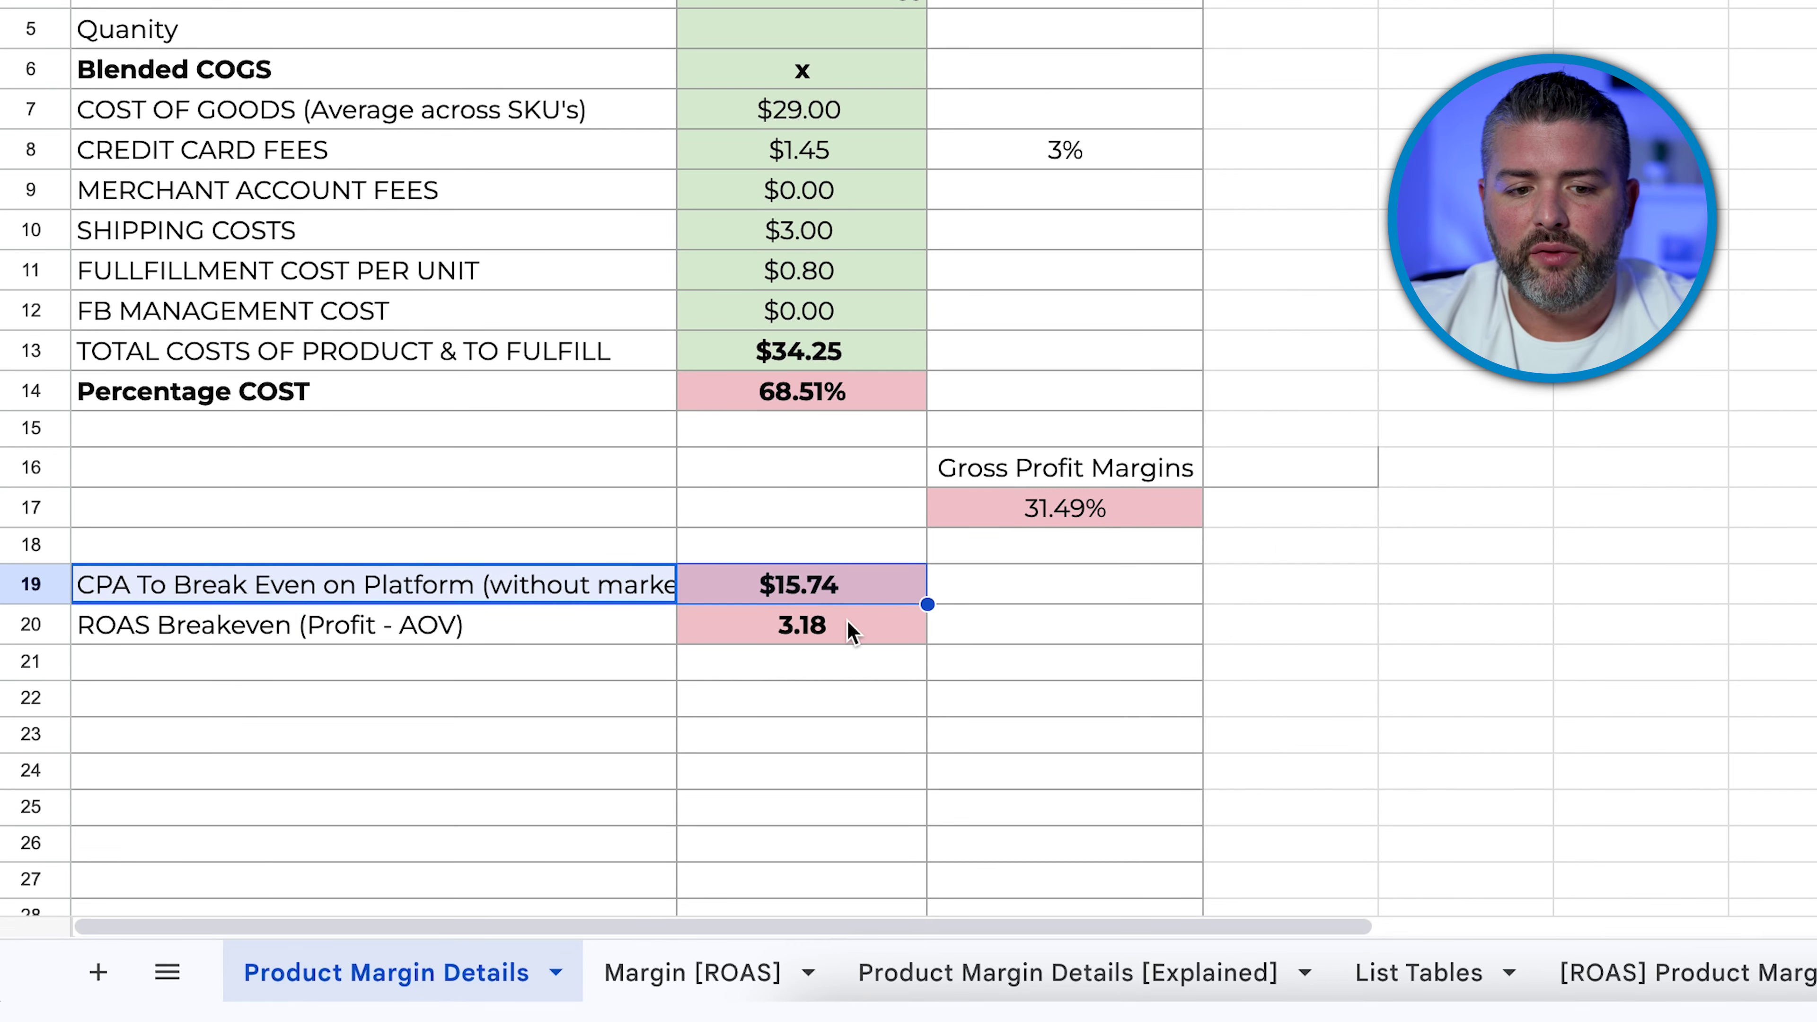
left_click(838, 585)
left_click(849, 627)
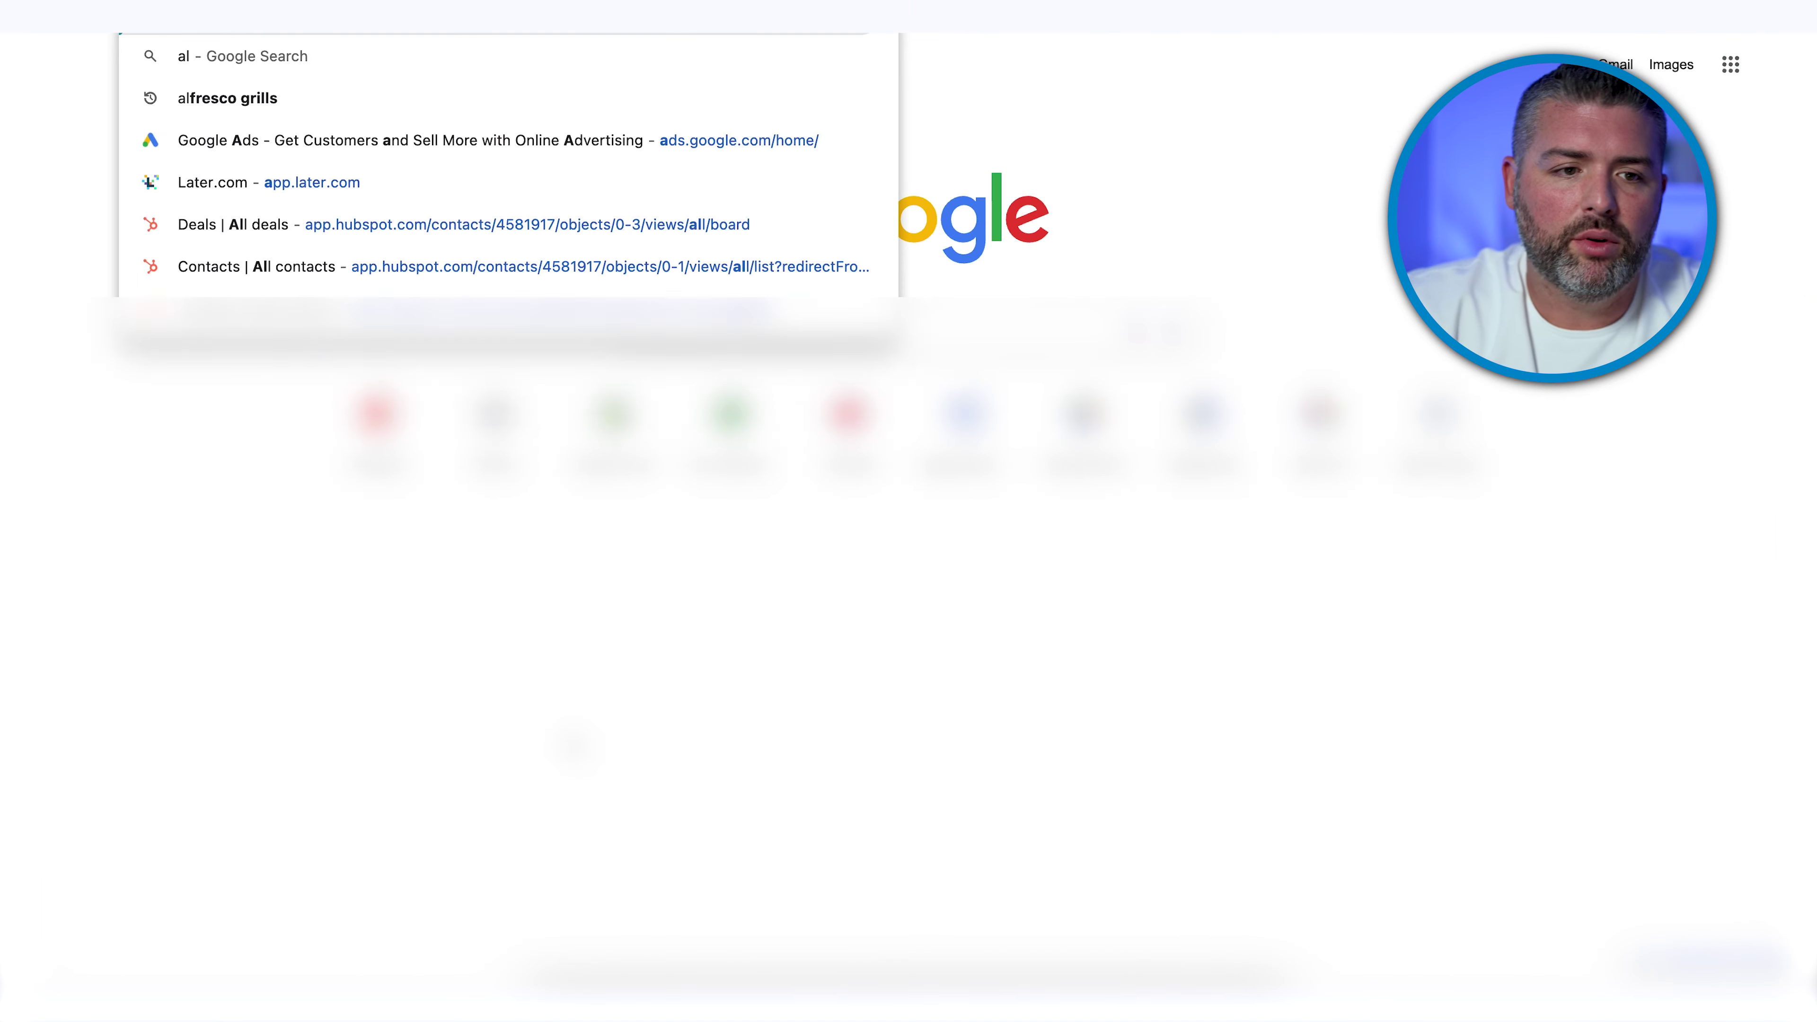
Step: Go to alibaba.com and open the shoe cleaner care set listing from men's shoes results
type(".com")
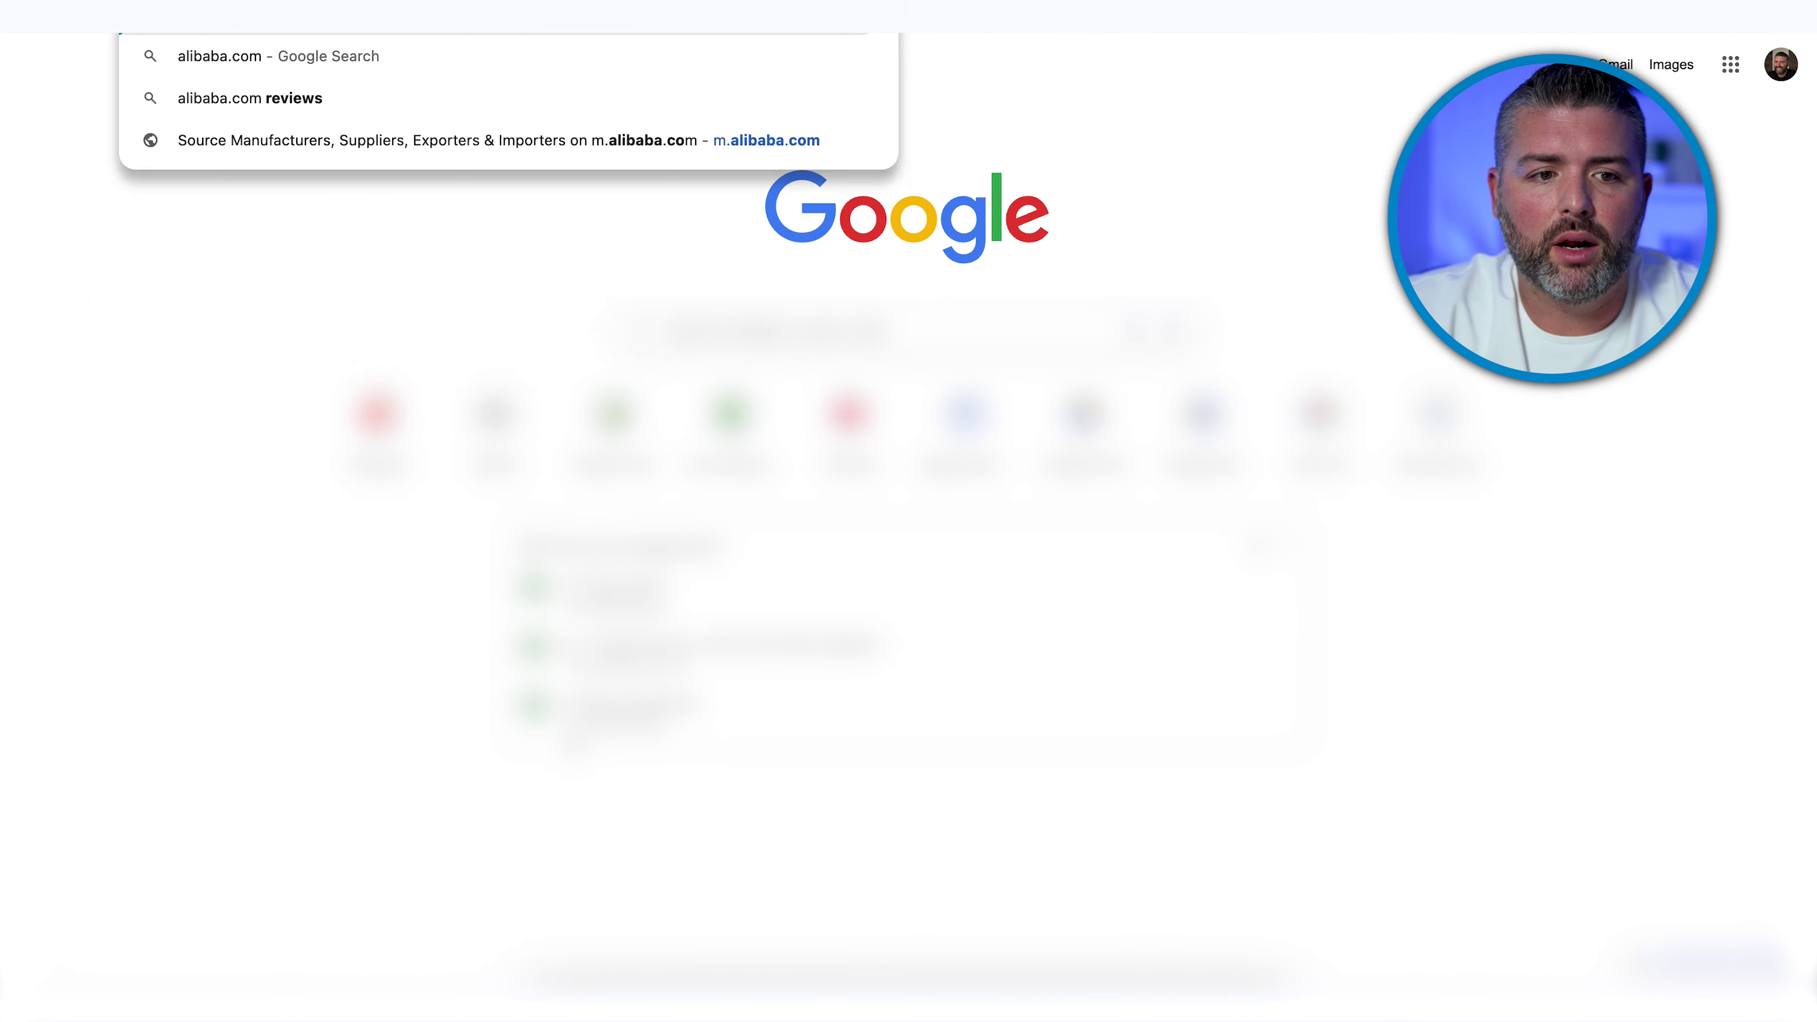
key("Return")
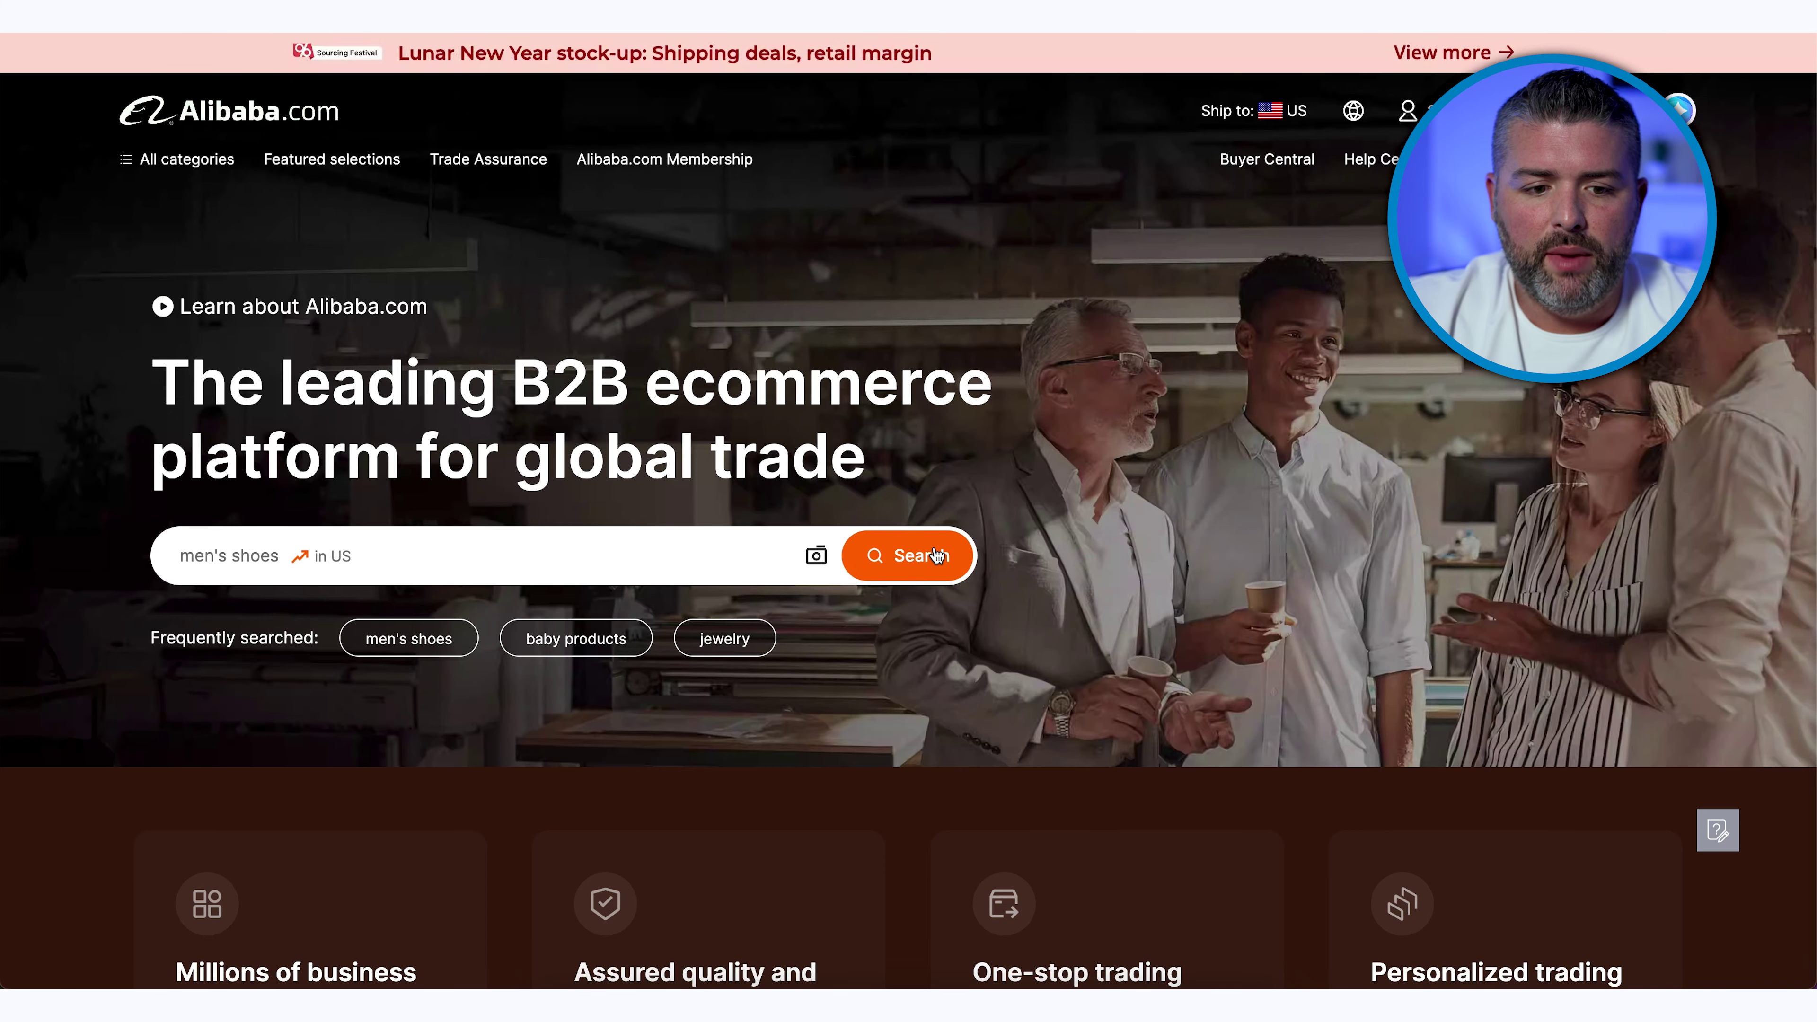
left_click(426, 639)
scroll(1582, 580, "down", 5)
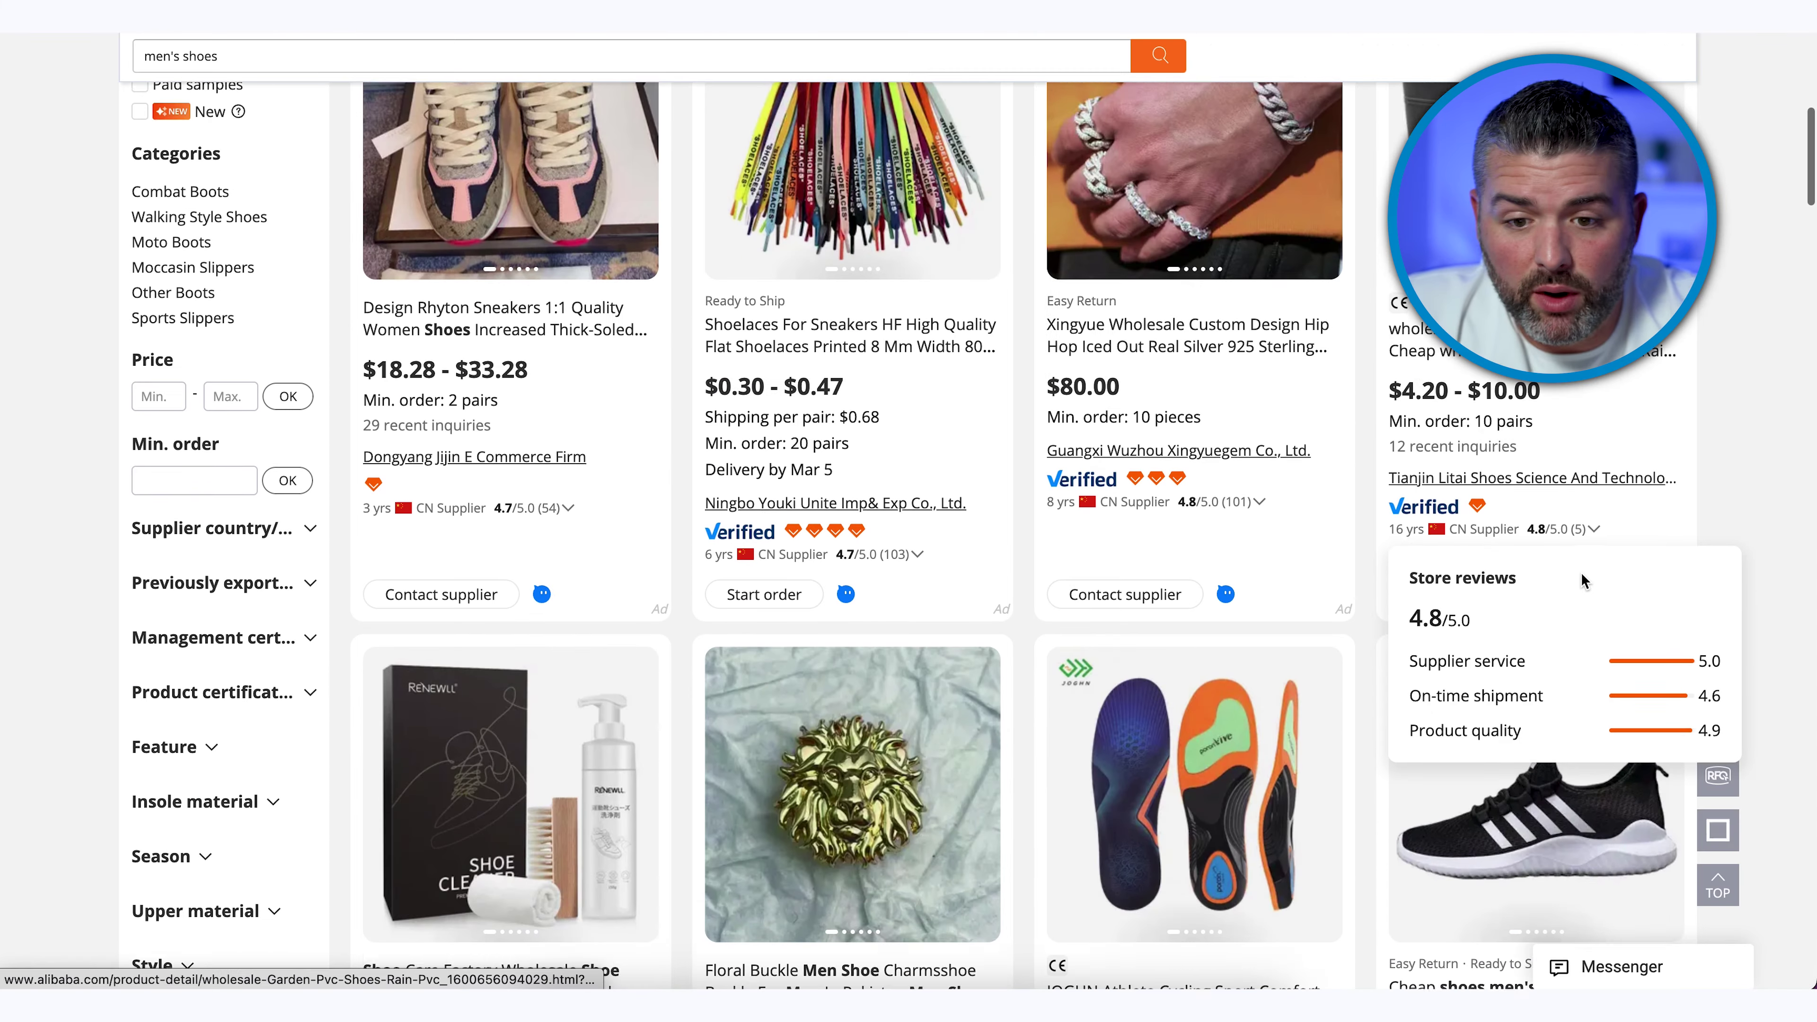
scroll(1727, 450, "down", 3)
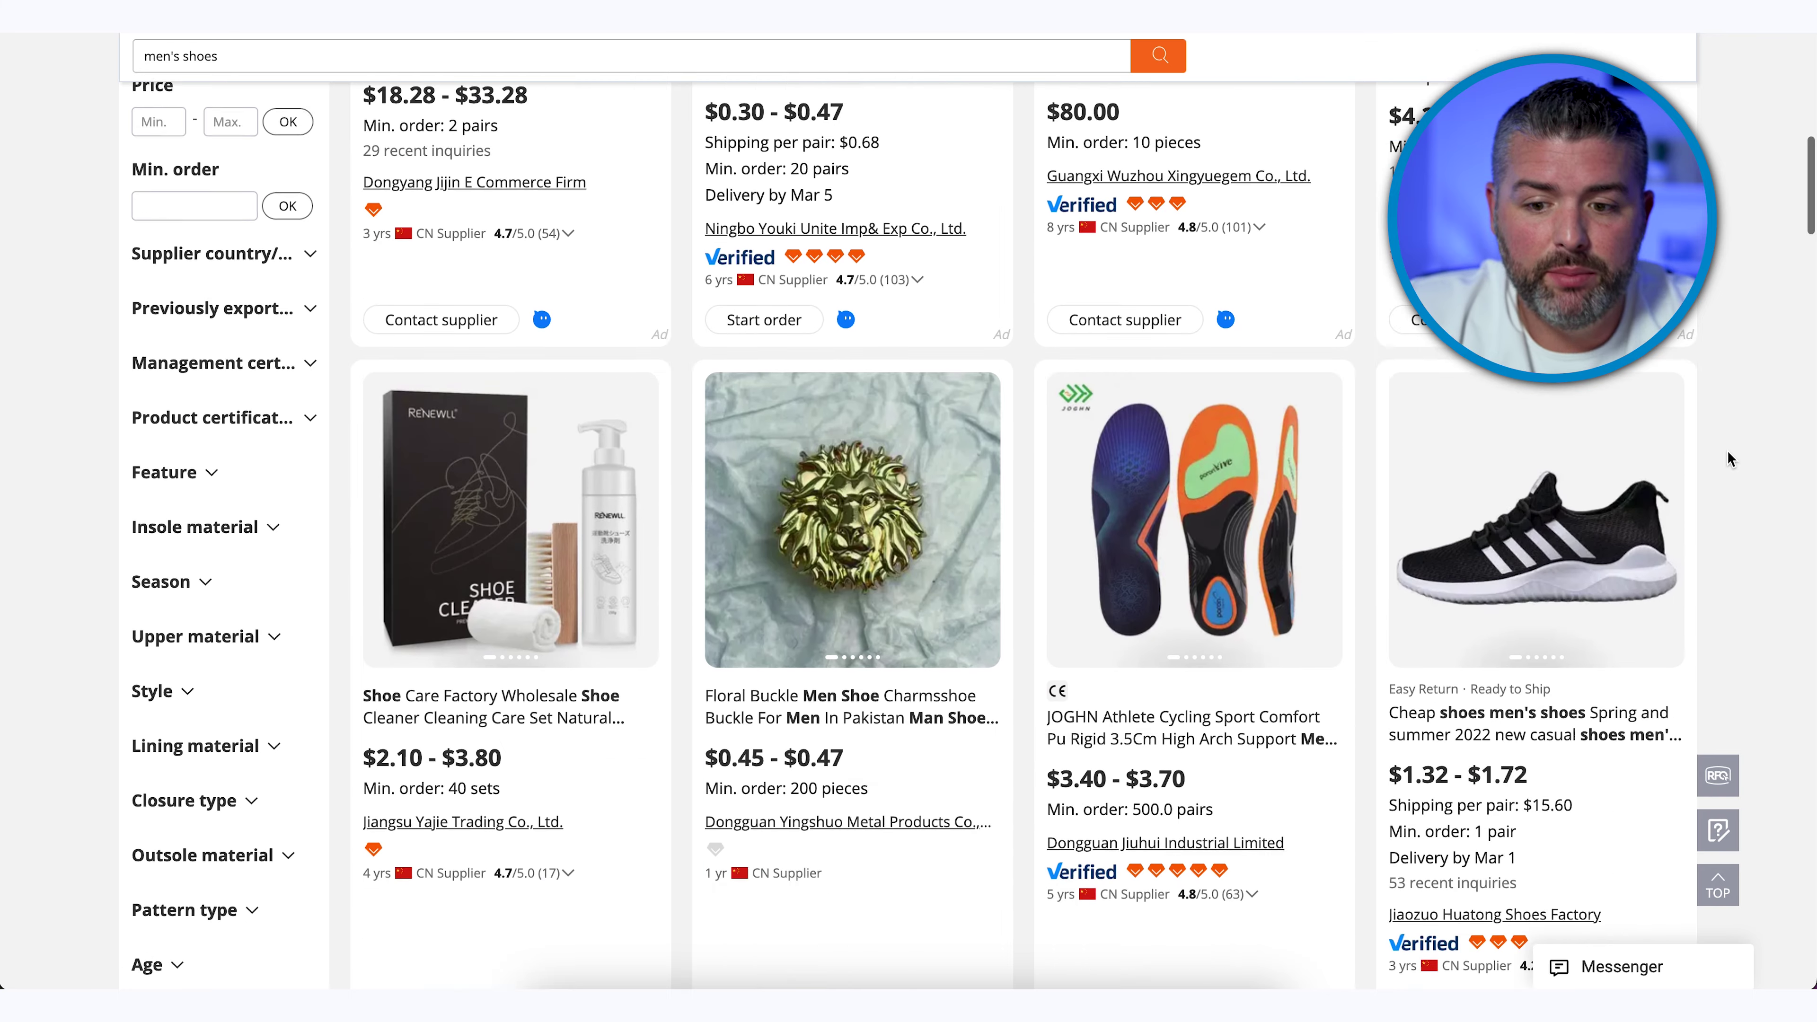
scroll(1727, 450, "down", 1)
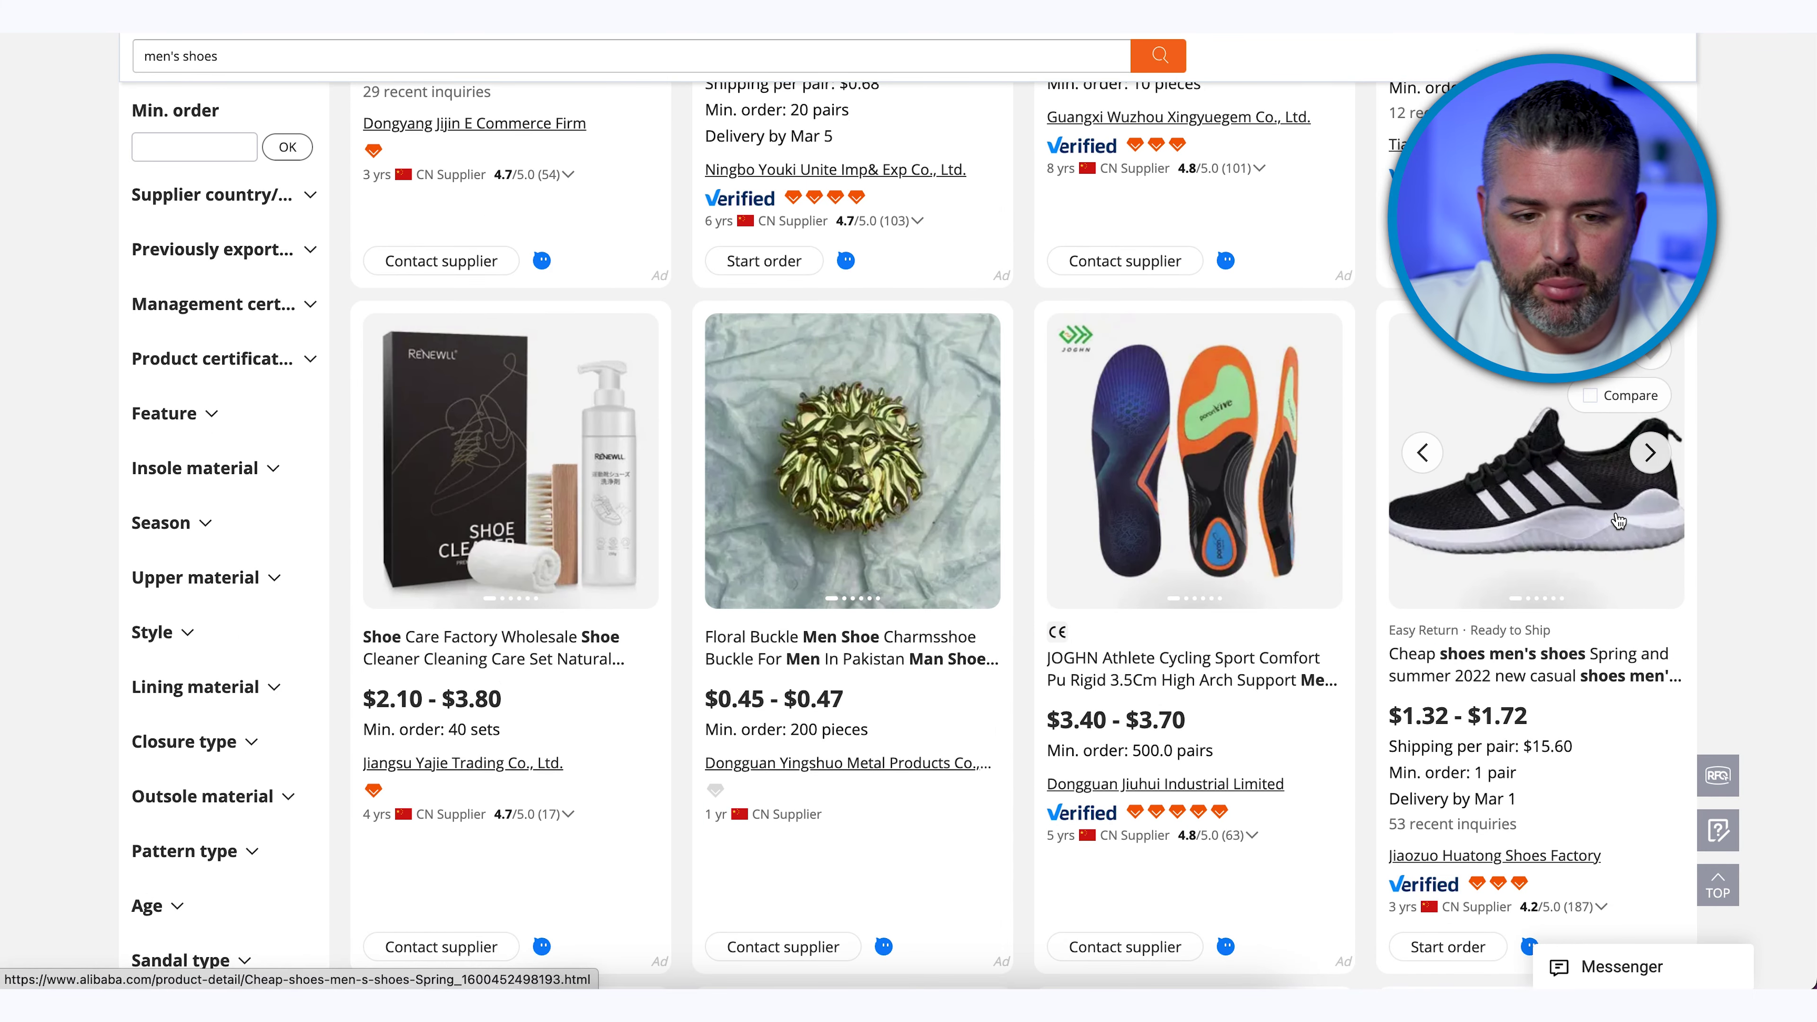
left_click(523, 528)
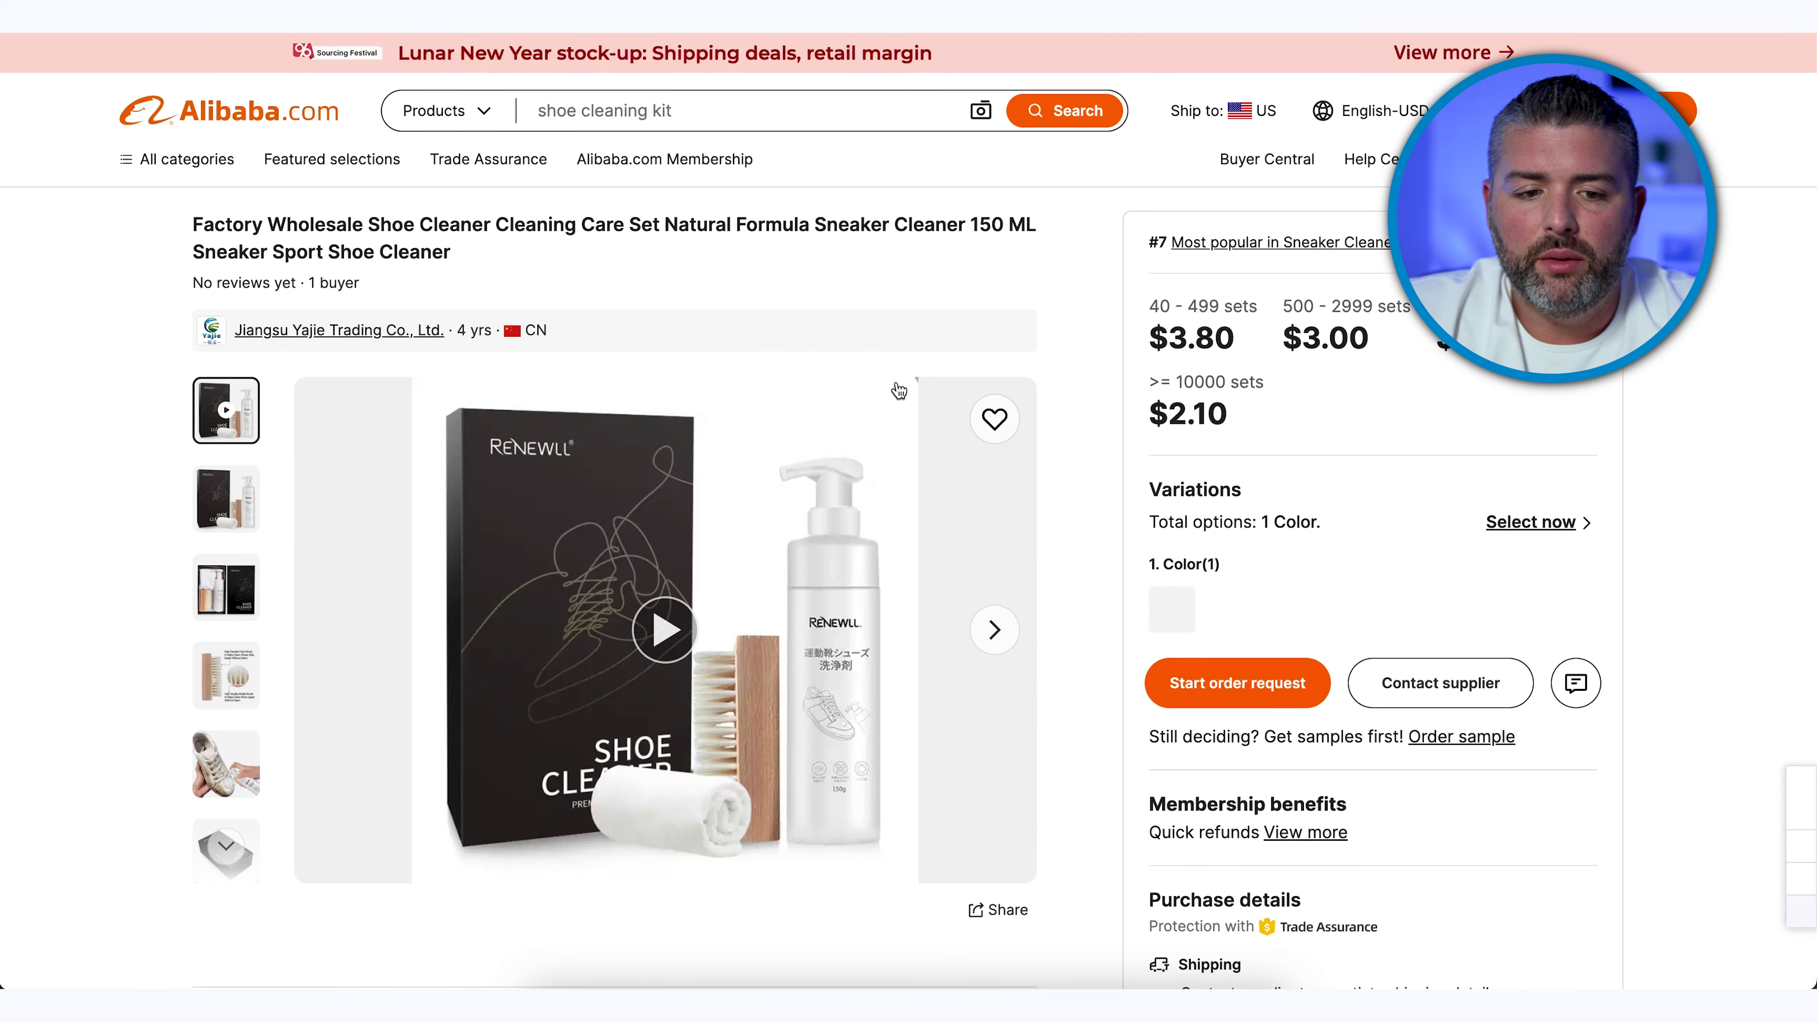
Step: View the listing's wooden brush and sneaker images and highlight the $2.10 bulk price
scroll(898, 390, "down", 3)
left_click_drag(1228, 228, 1124, 228)
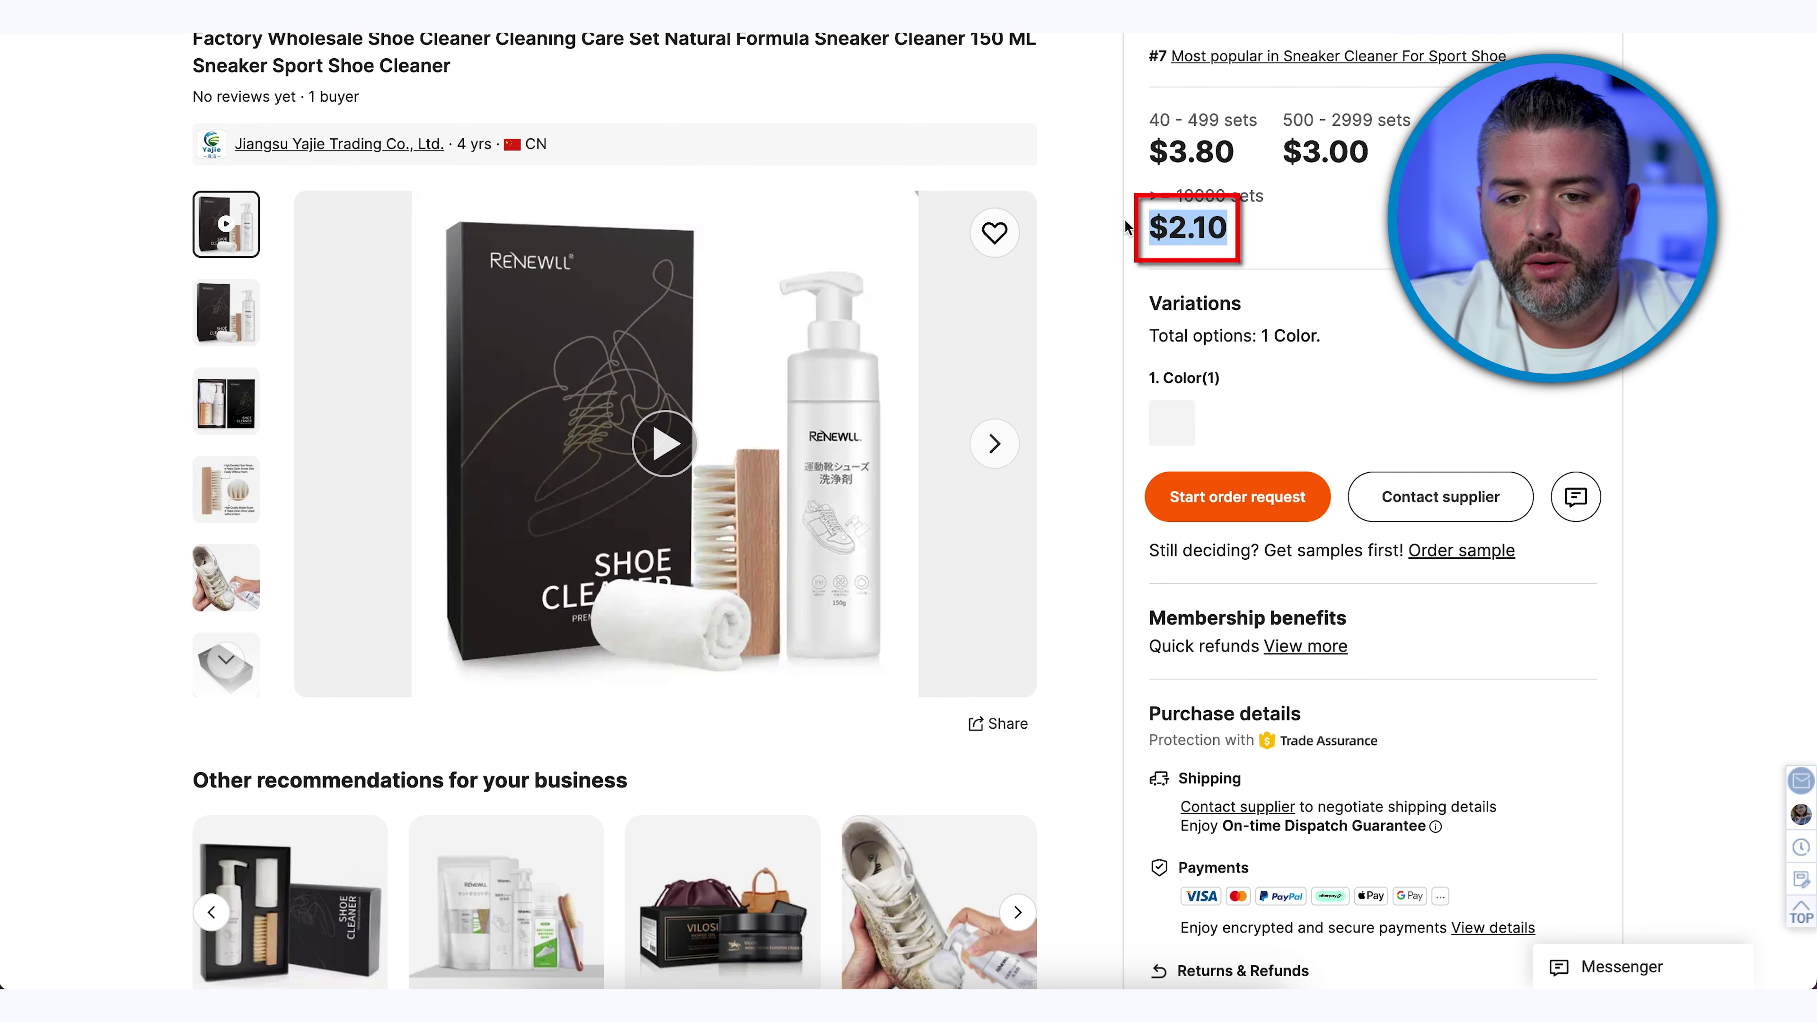
left_click(1325, 233)
scroll(1325, 233, "up", 3)
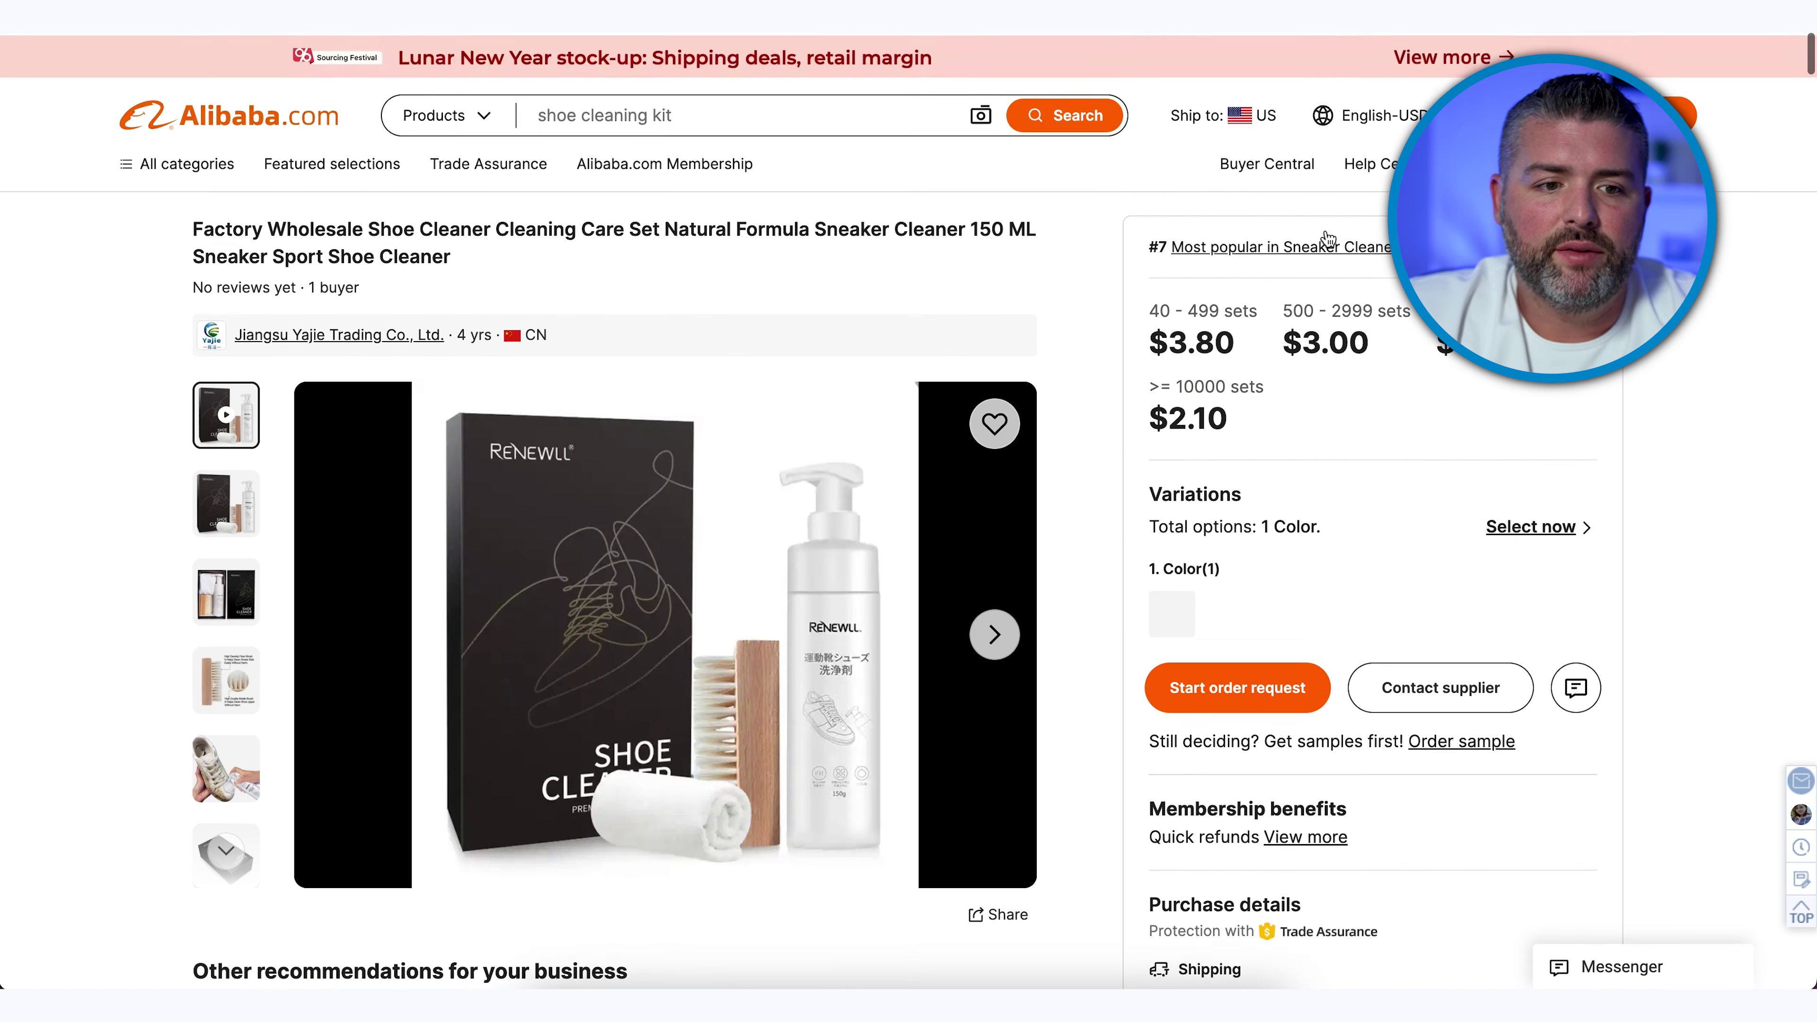
left_click(220, 690)
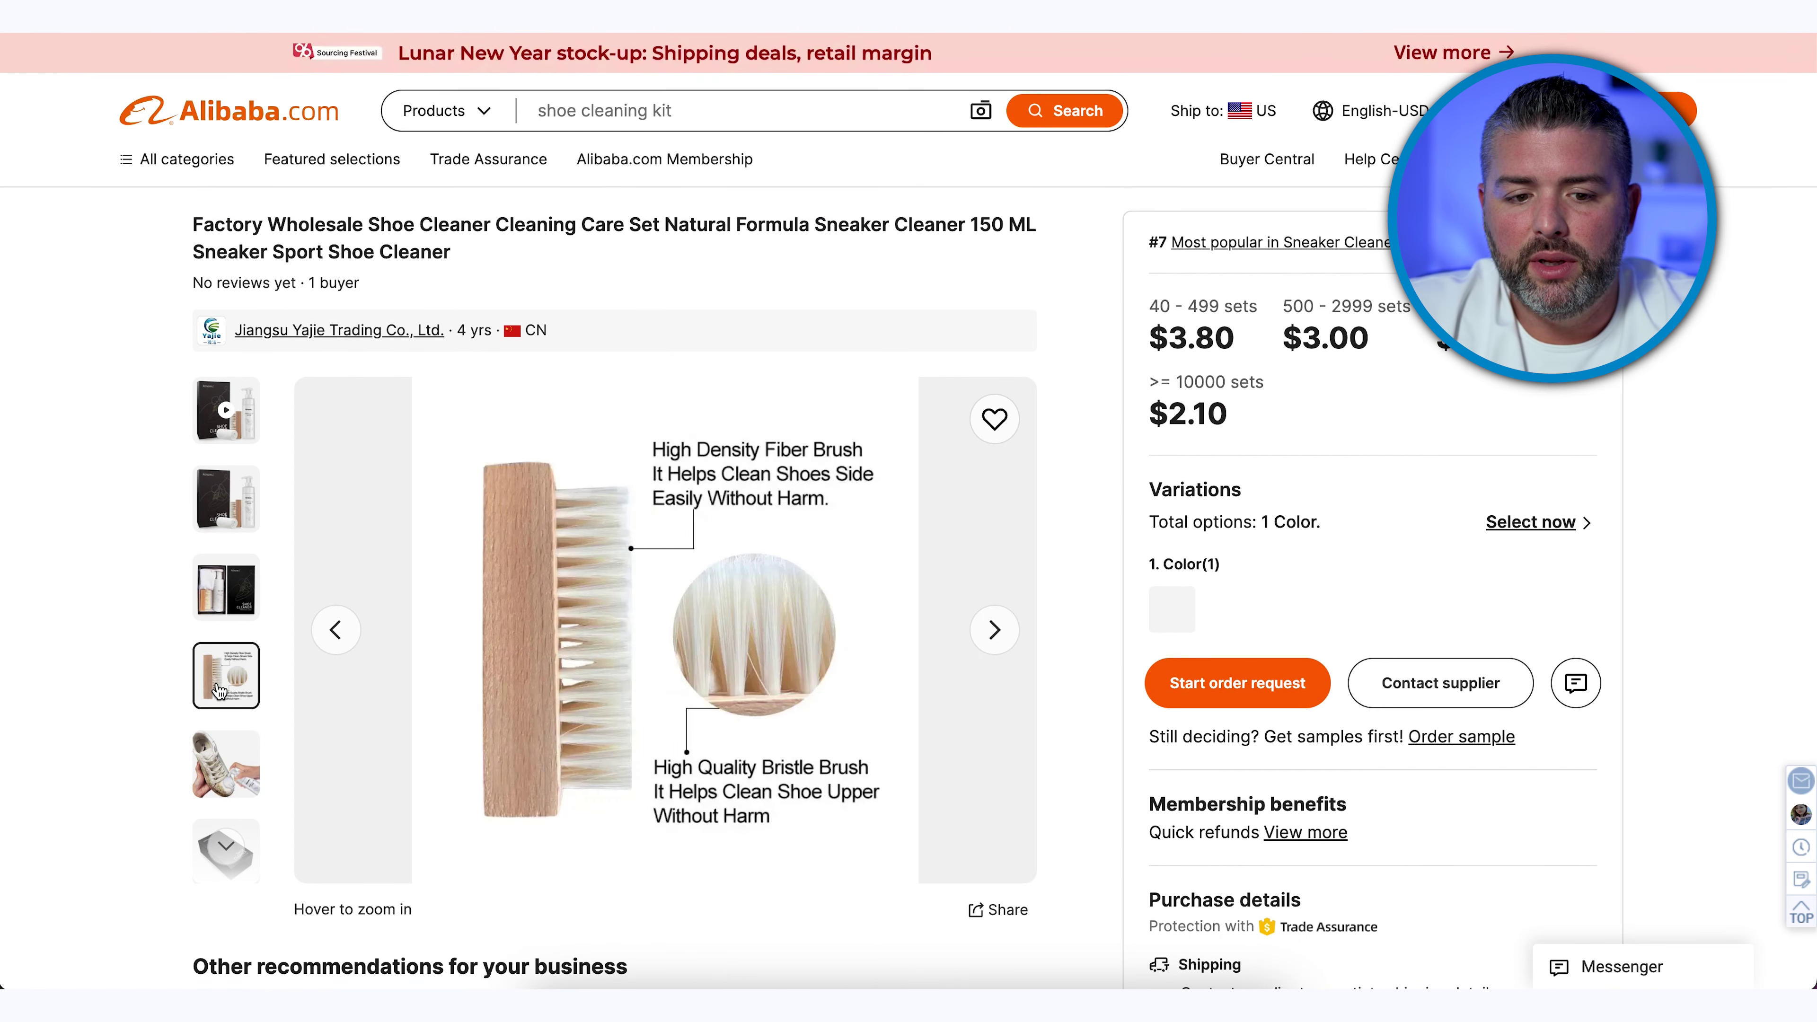
left_click(224, 779)
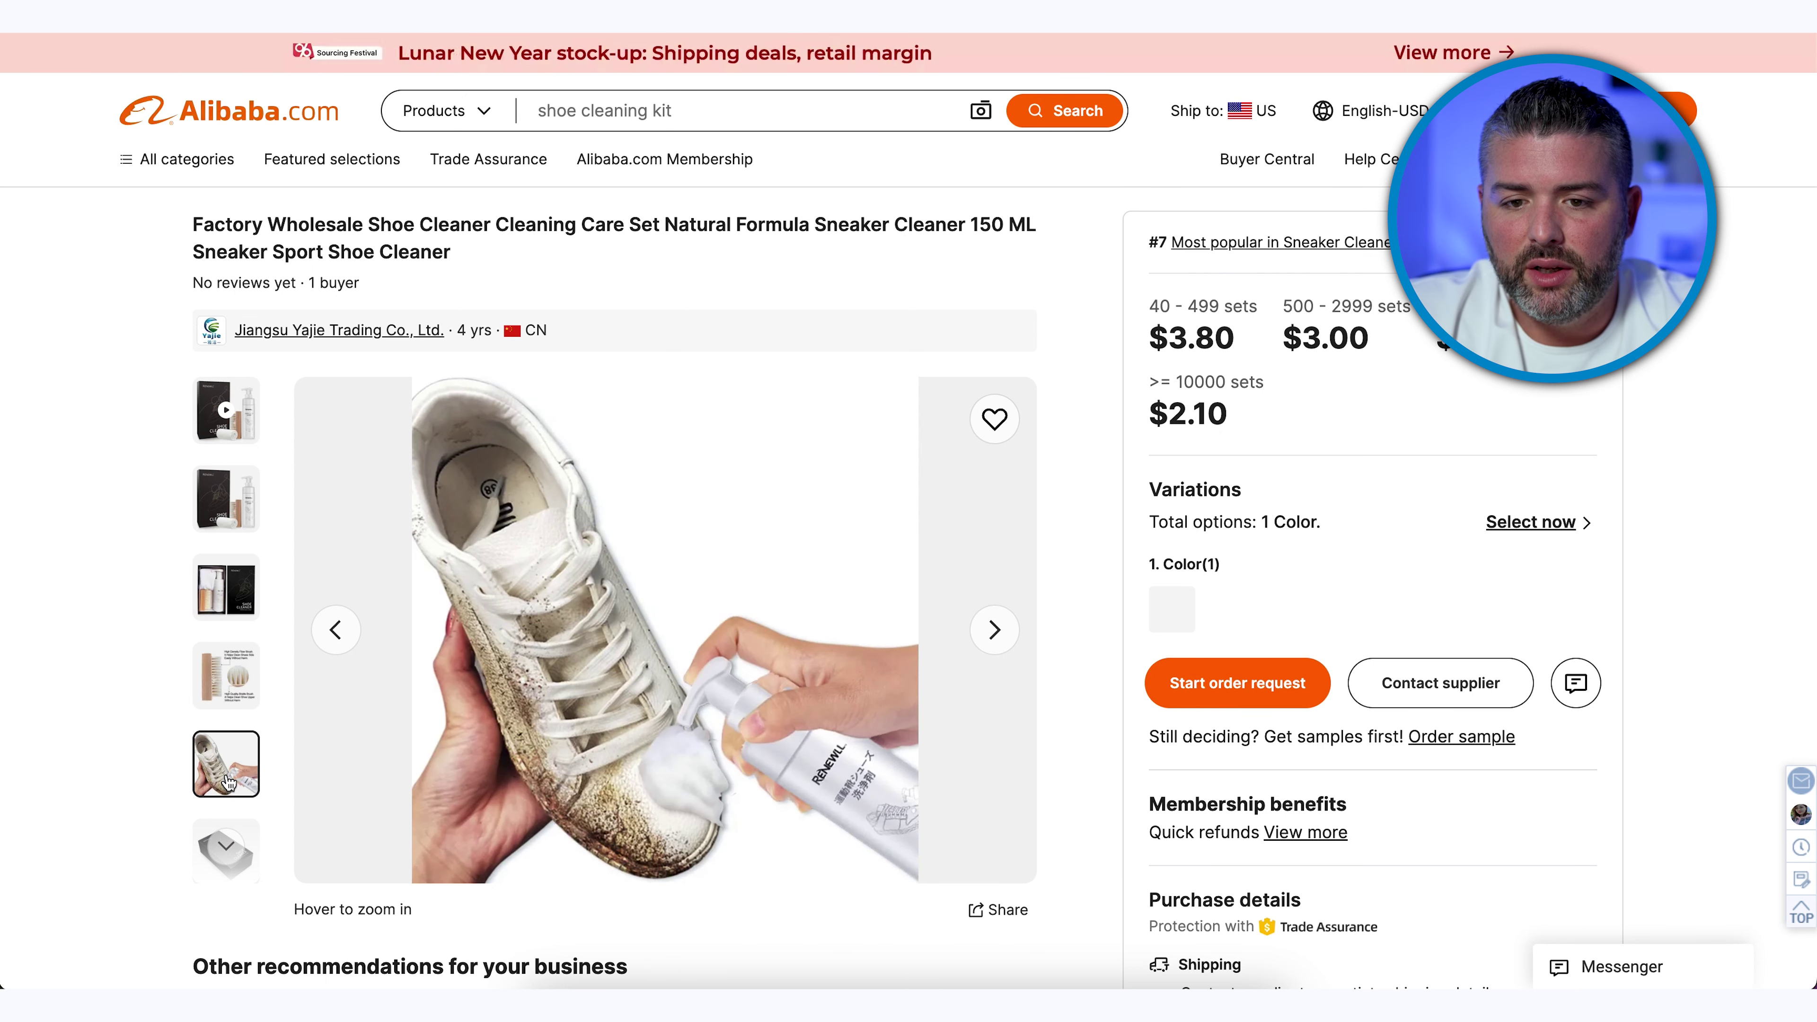
left_click_drag(1279, 415, 1158, 421)
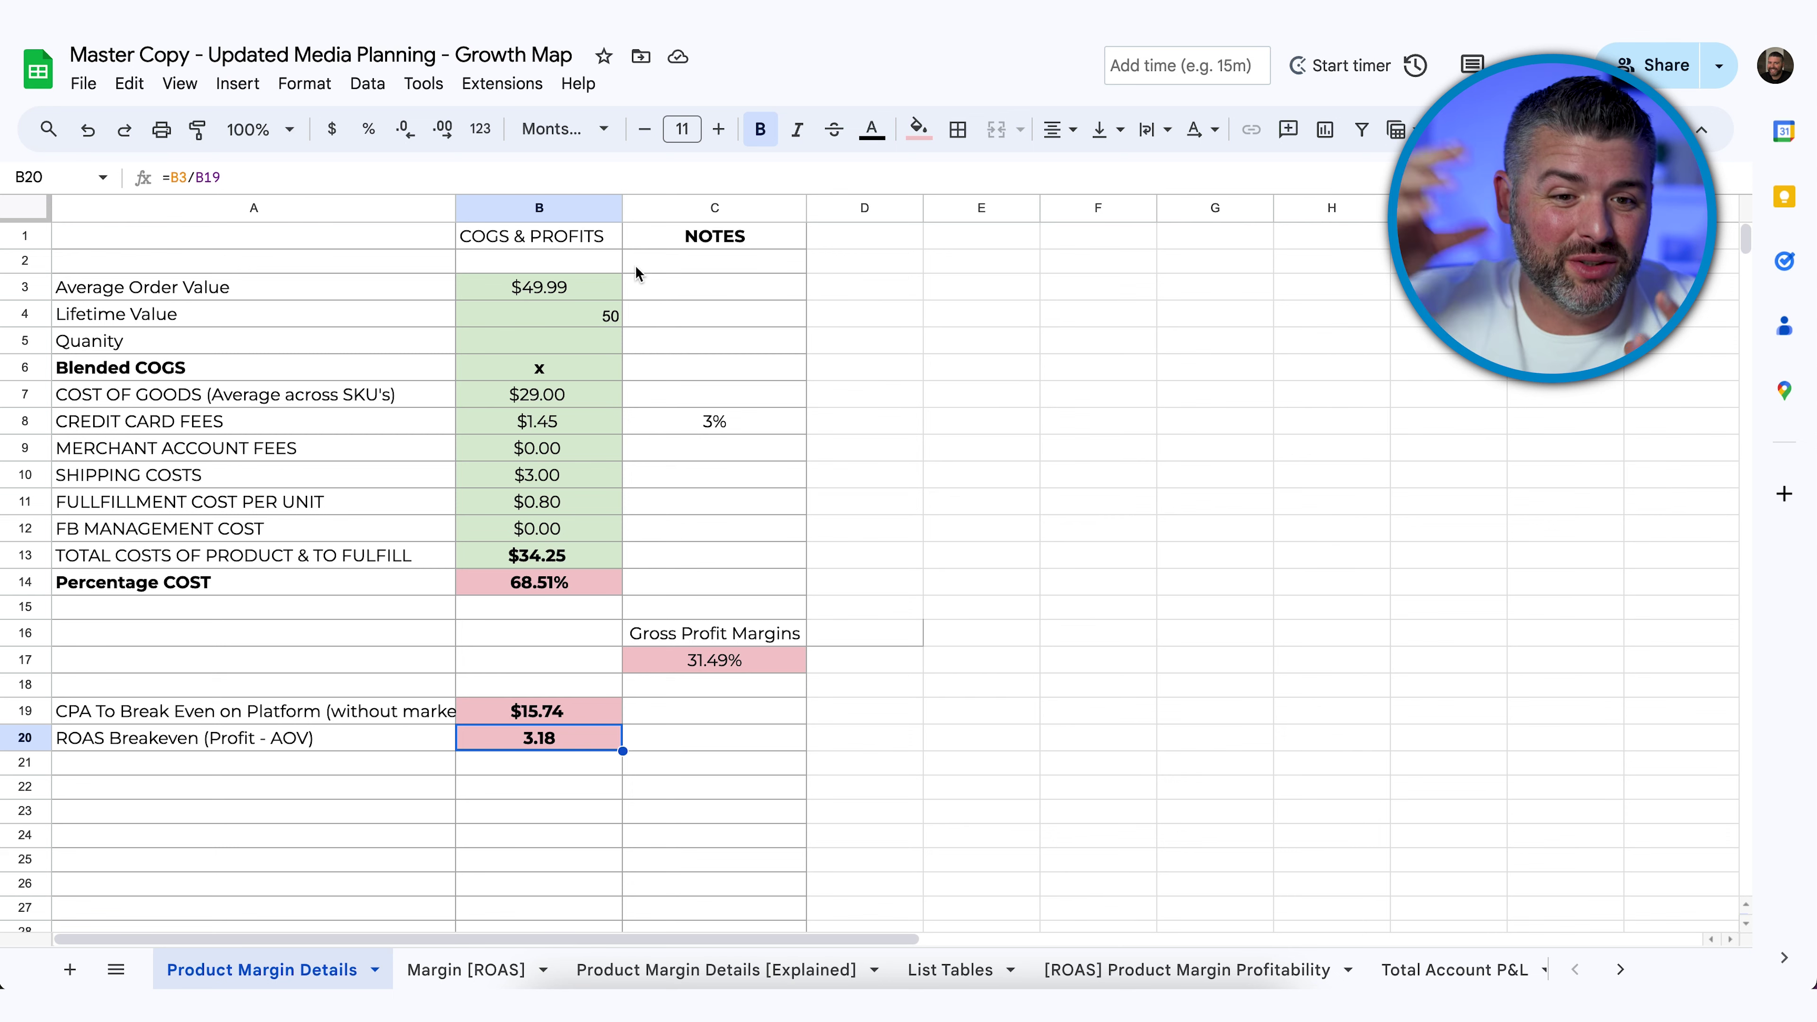
Step: Clear the 50 lifetime value and review the Margin [ROAS] fixed fees and product cost
left_click(606, 315)
key("Delete")
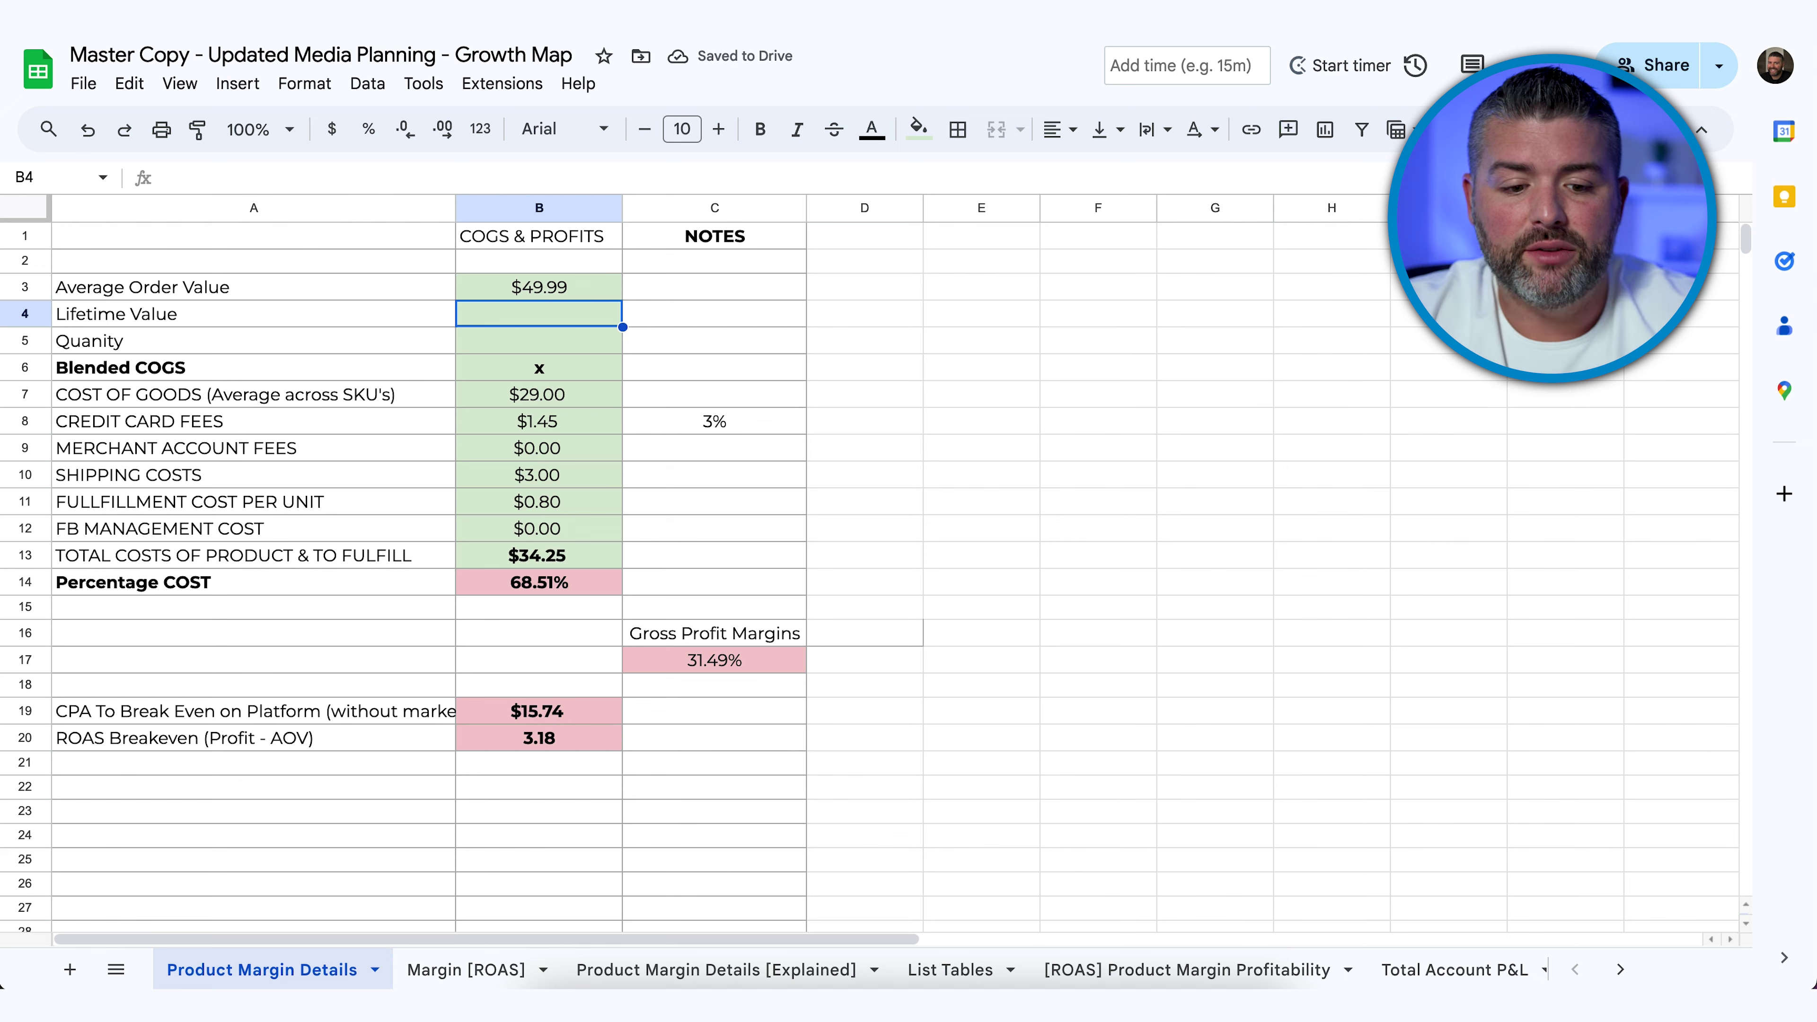
left_click(465, 969)
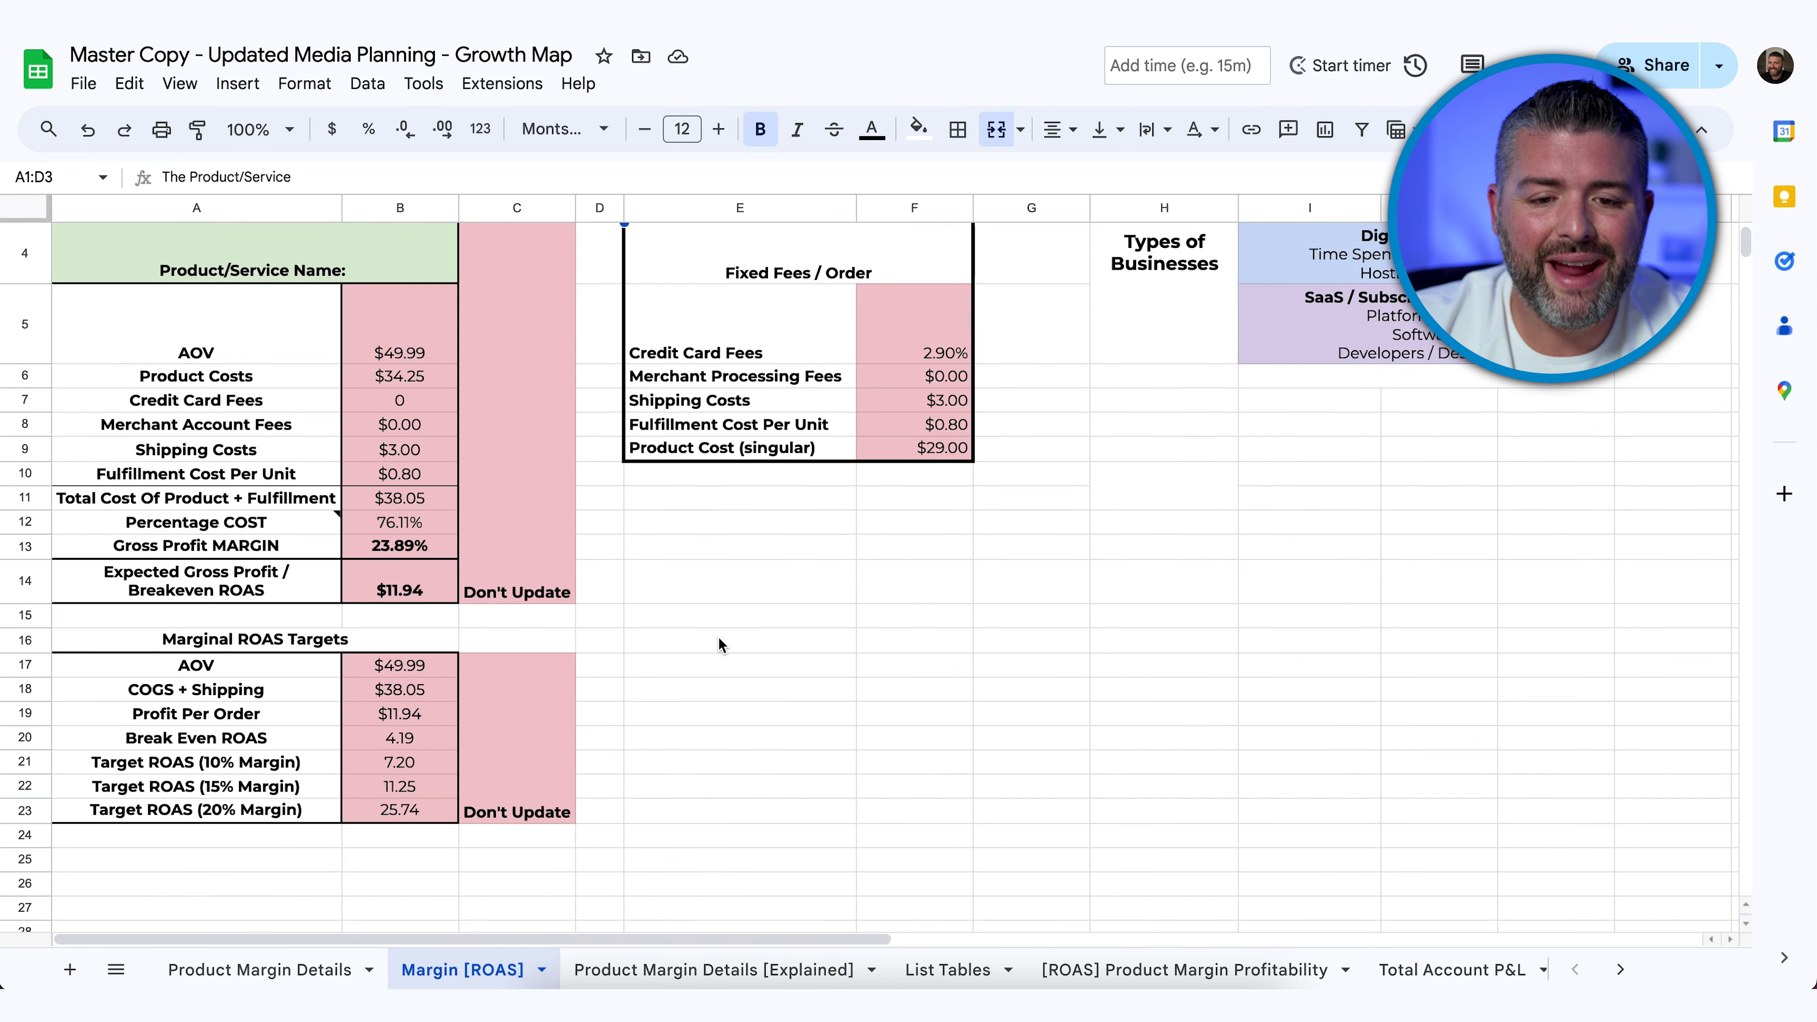
left_click_drag(923, 336, 922, 447)
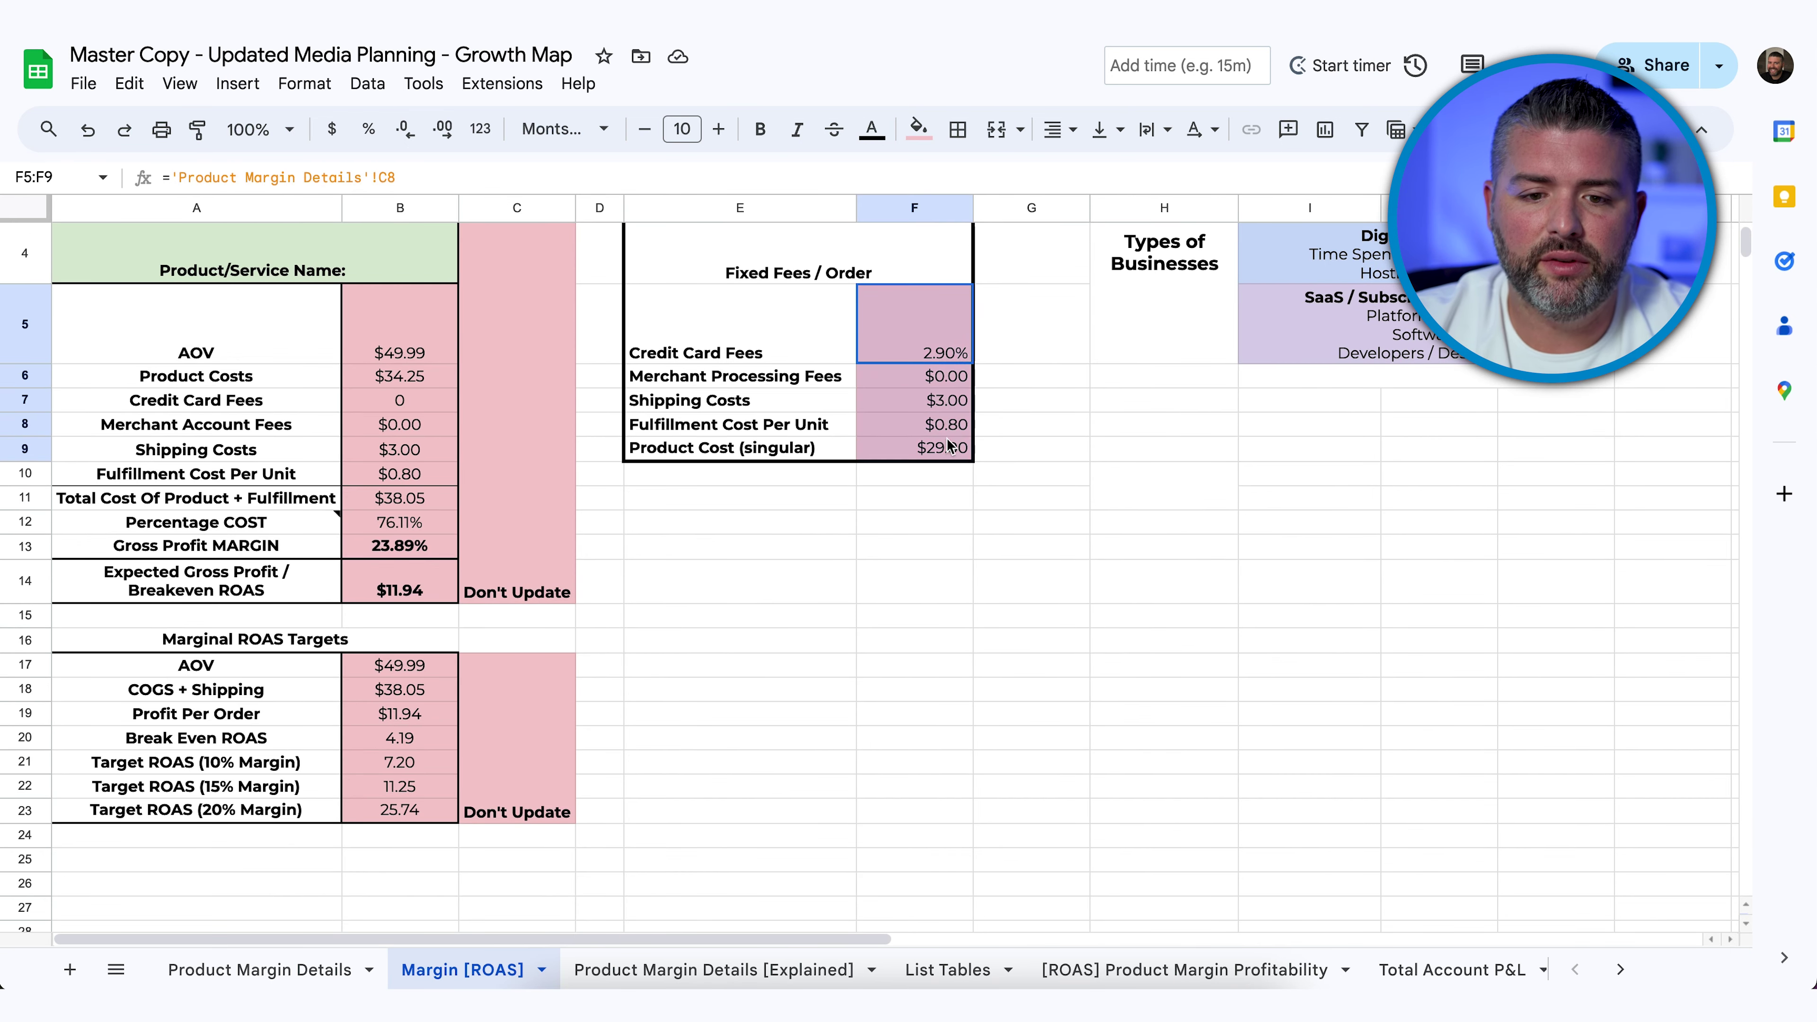
left_click(923, 447)
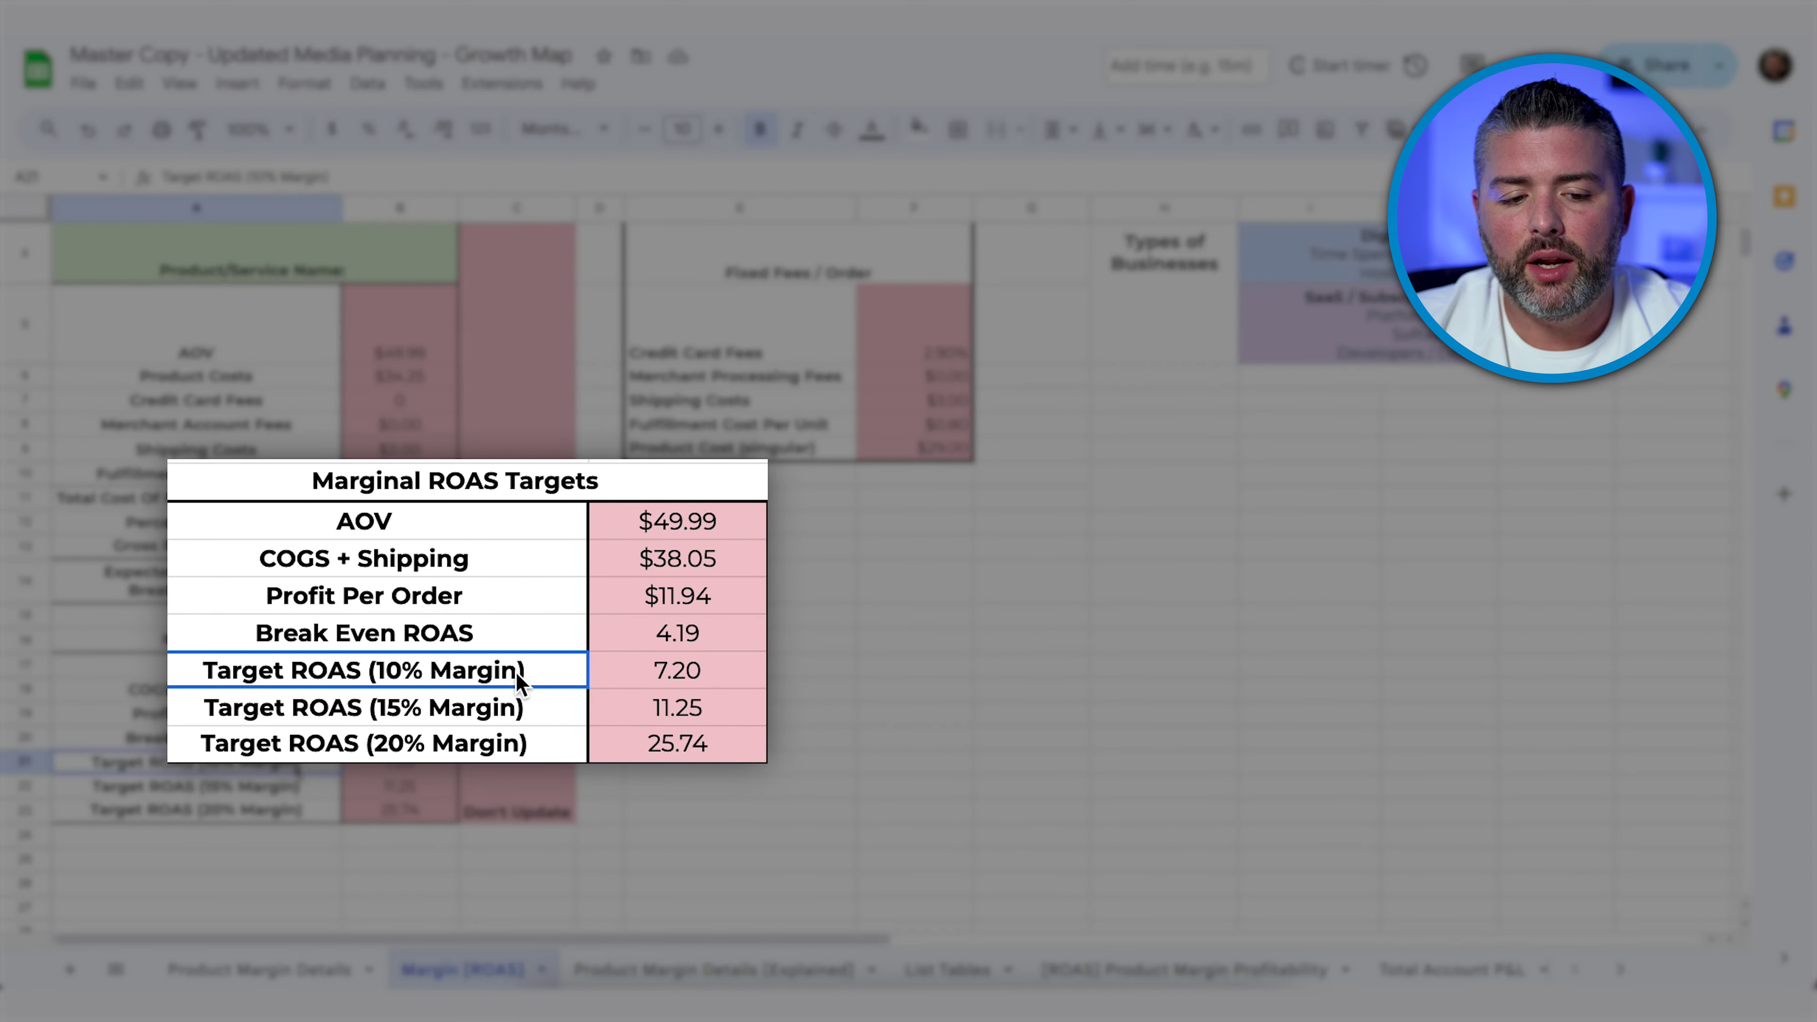
Step: Inspect the break-even and 10%/15%/20% margin target ROAS values, including 25.74 at 20%
left_click(294, 764)
left_click(247, 787)
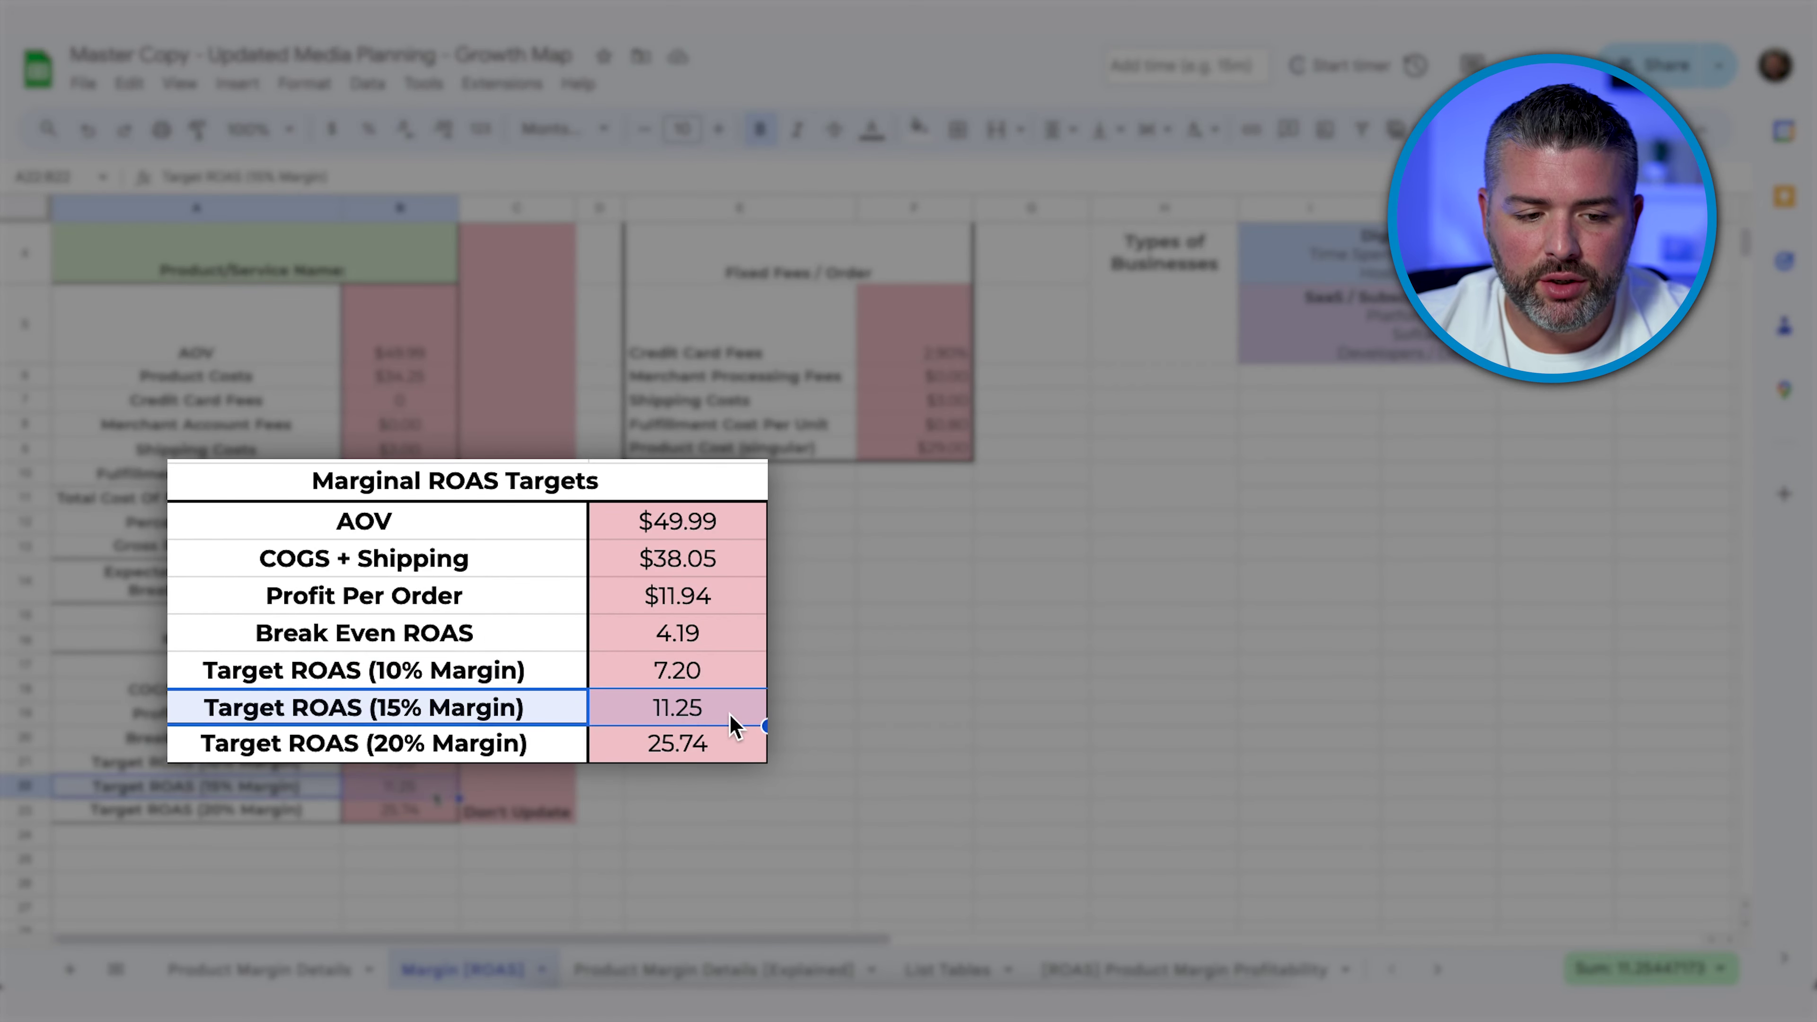
left_click(201, 739)
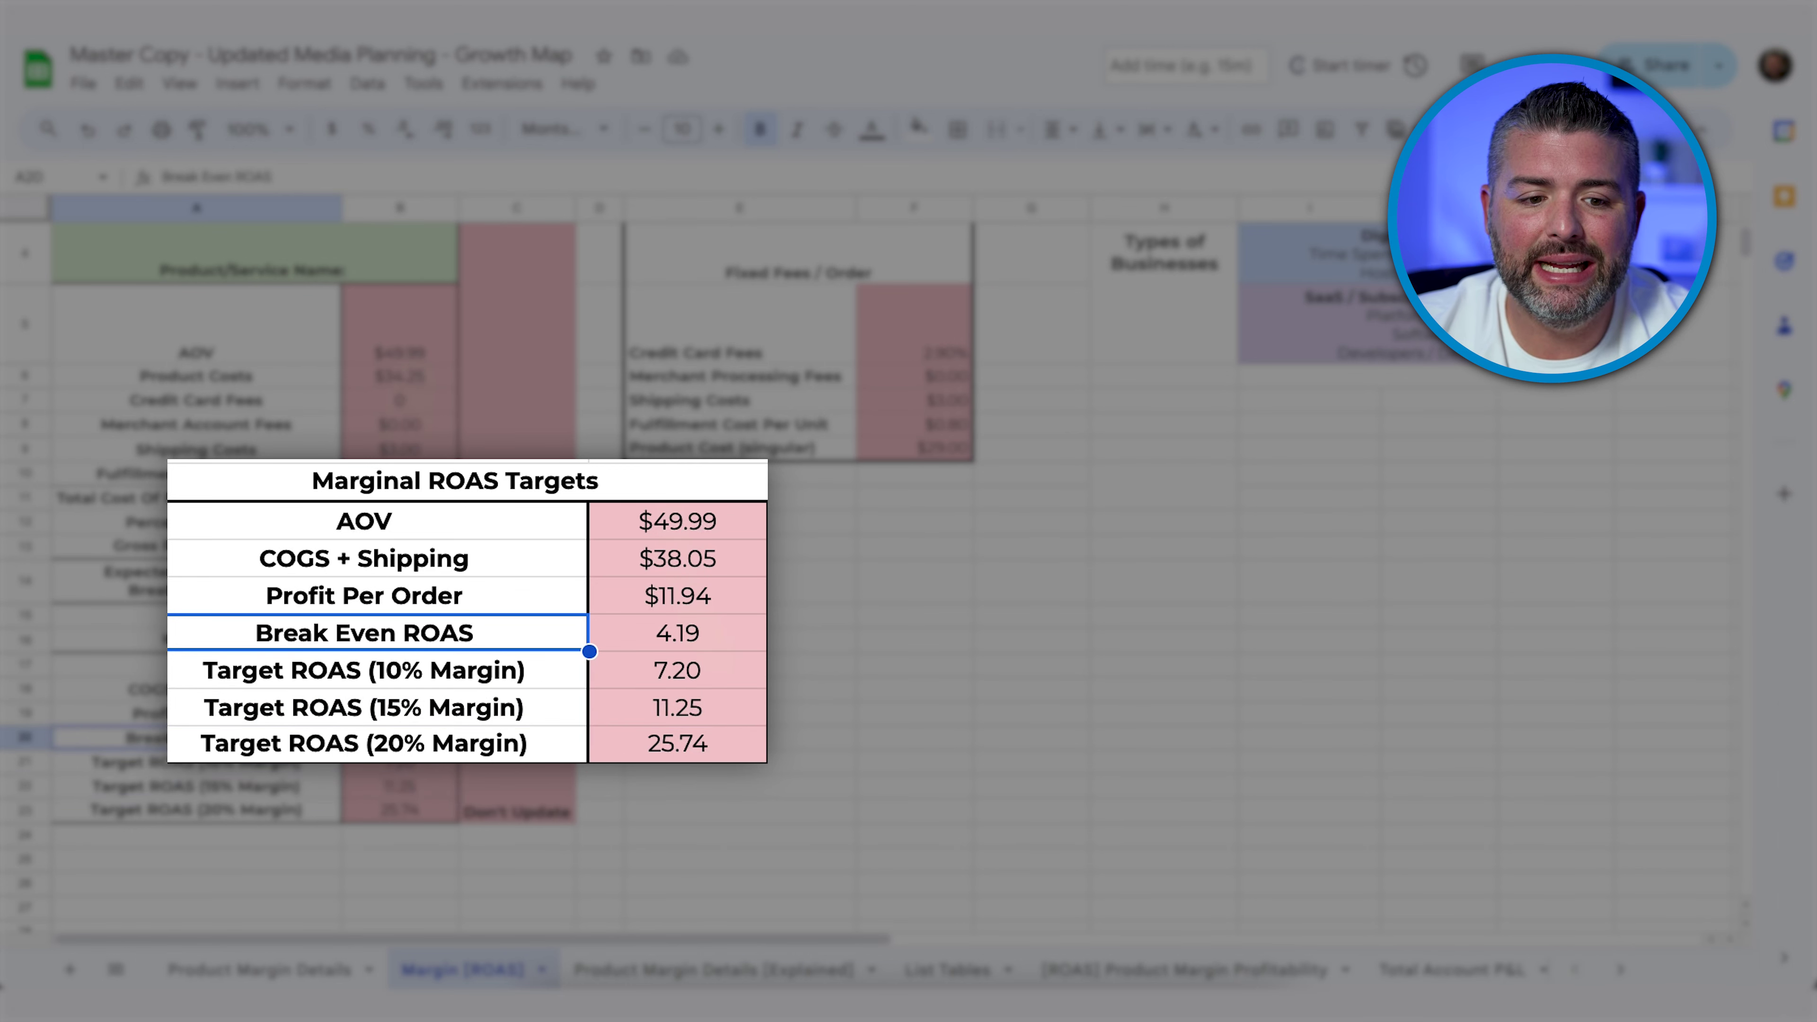
left_click(418, 767)
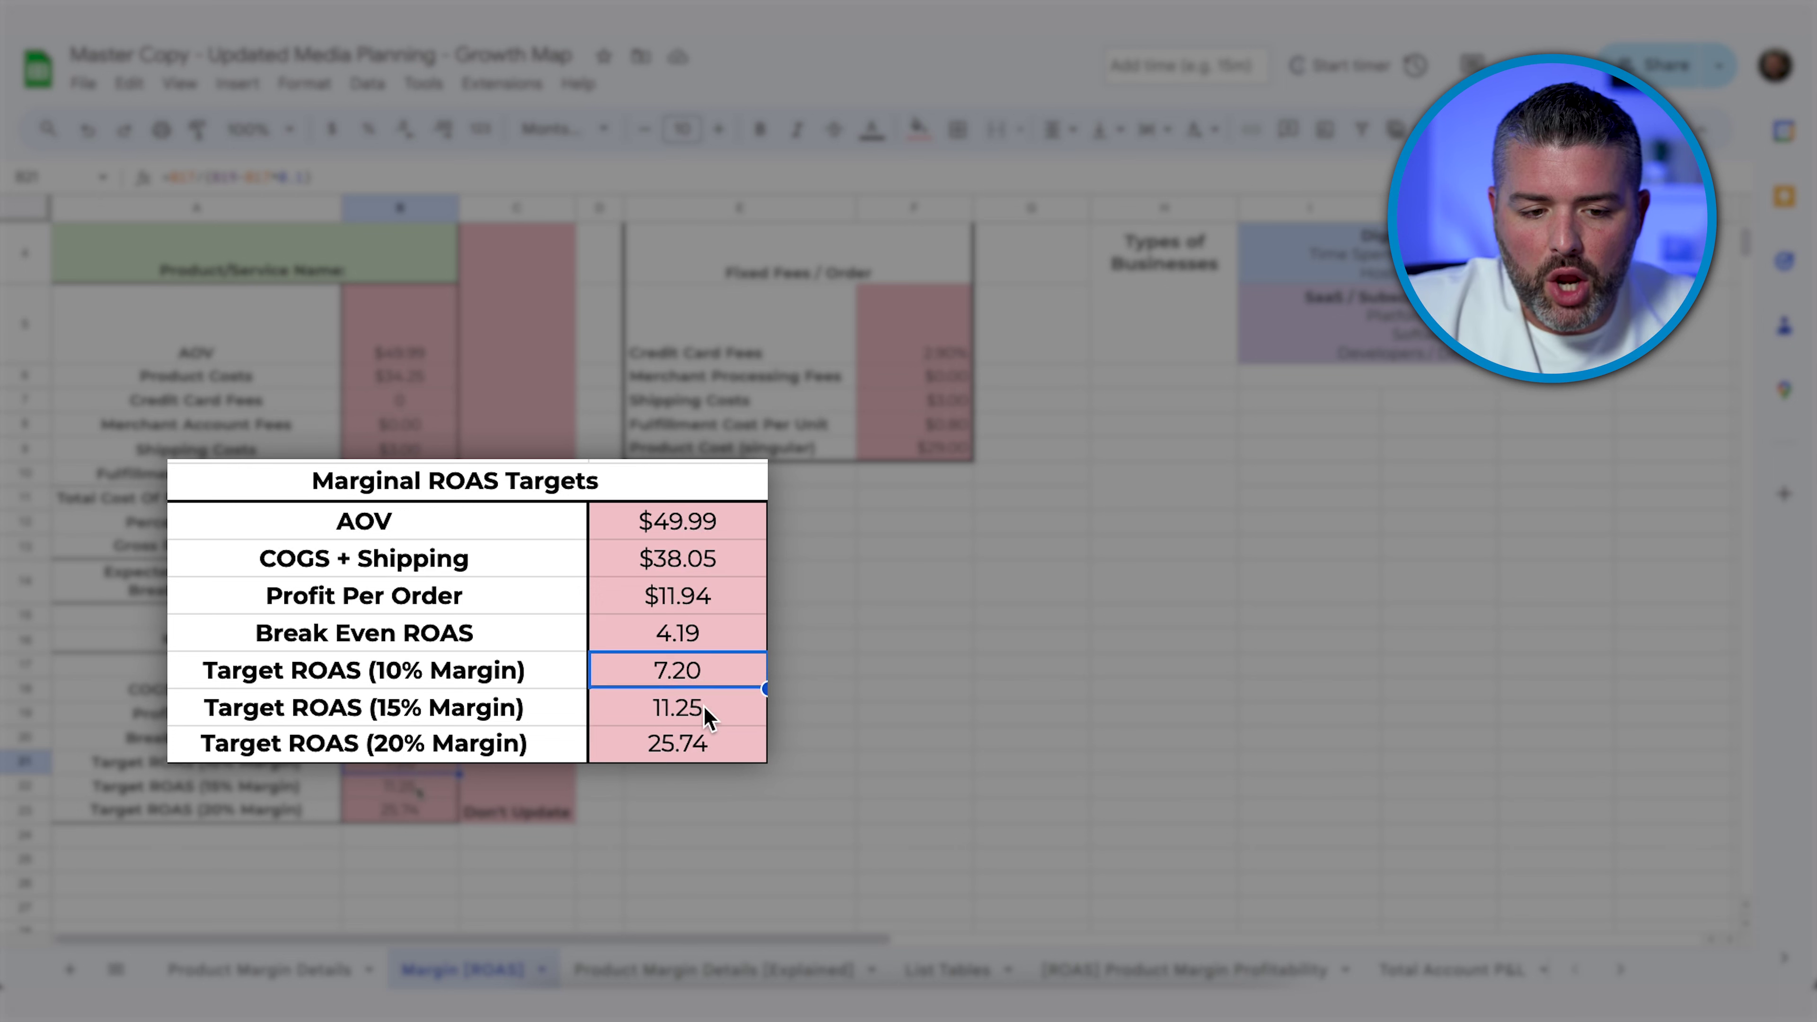
left_click(415, 815)
left_click(650, 855)
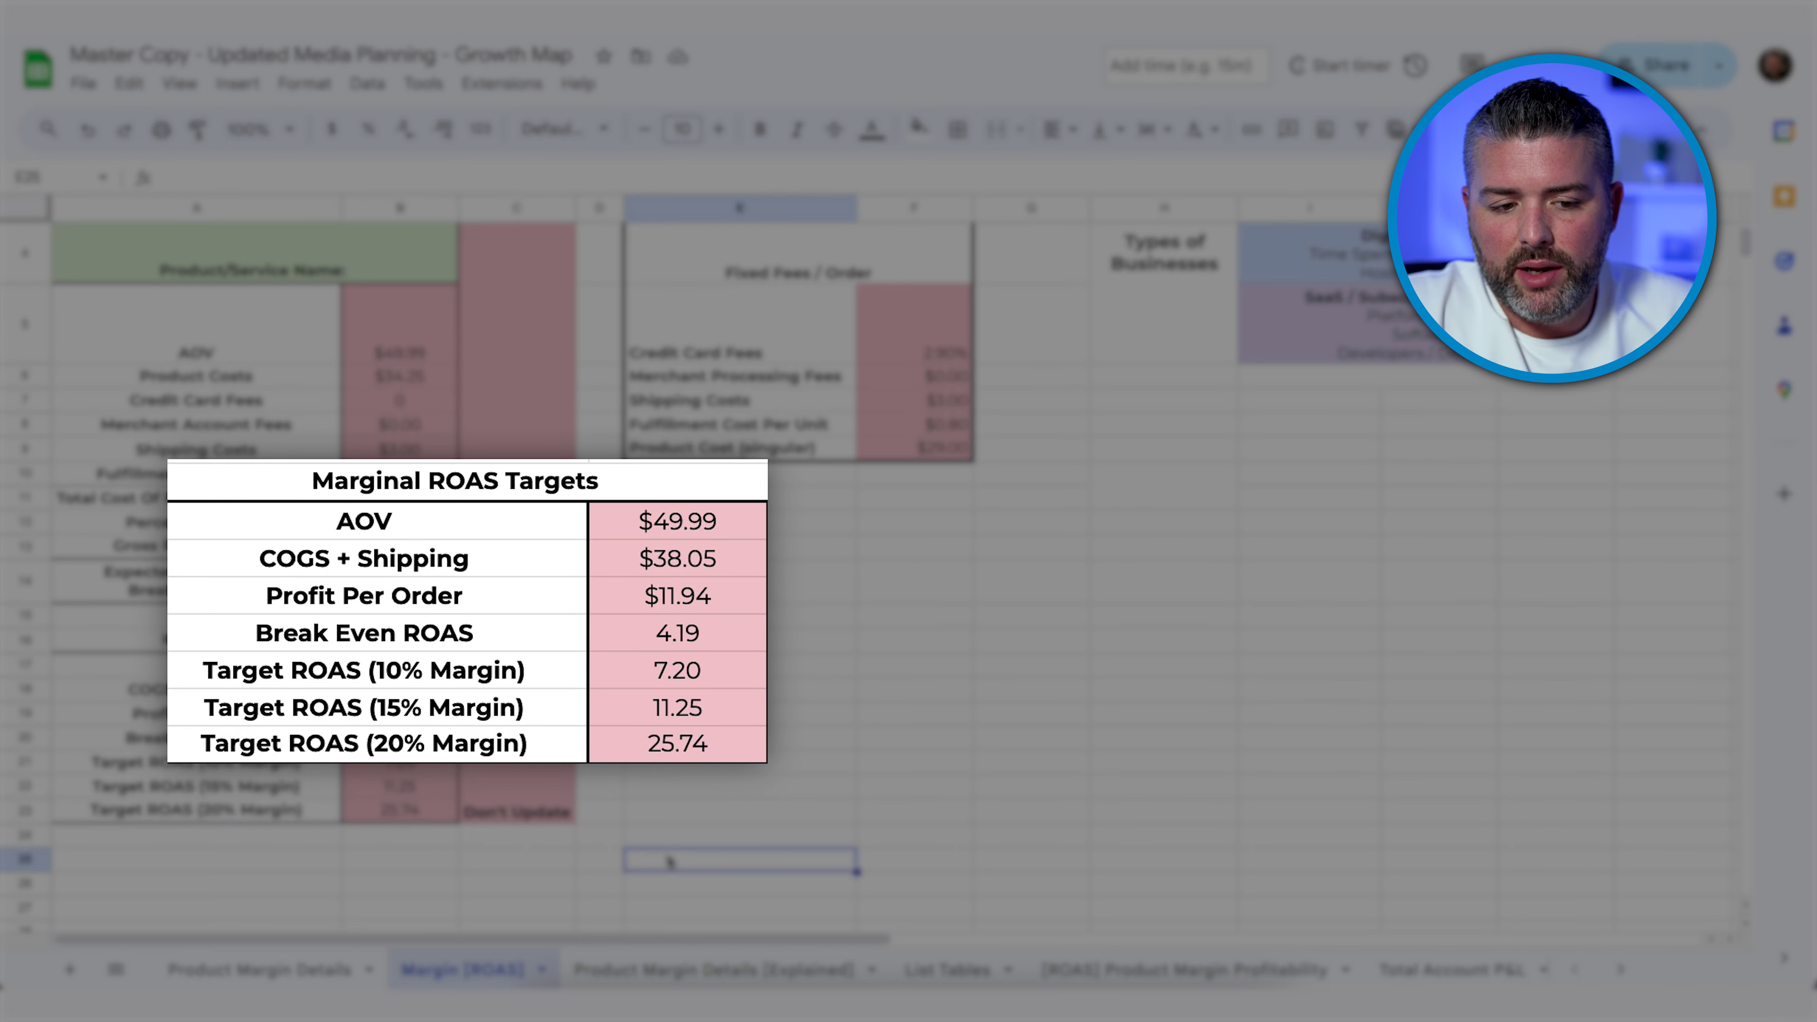
left_click(395, 820)
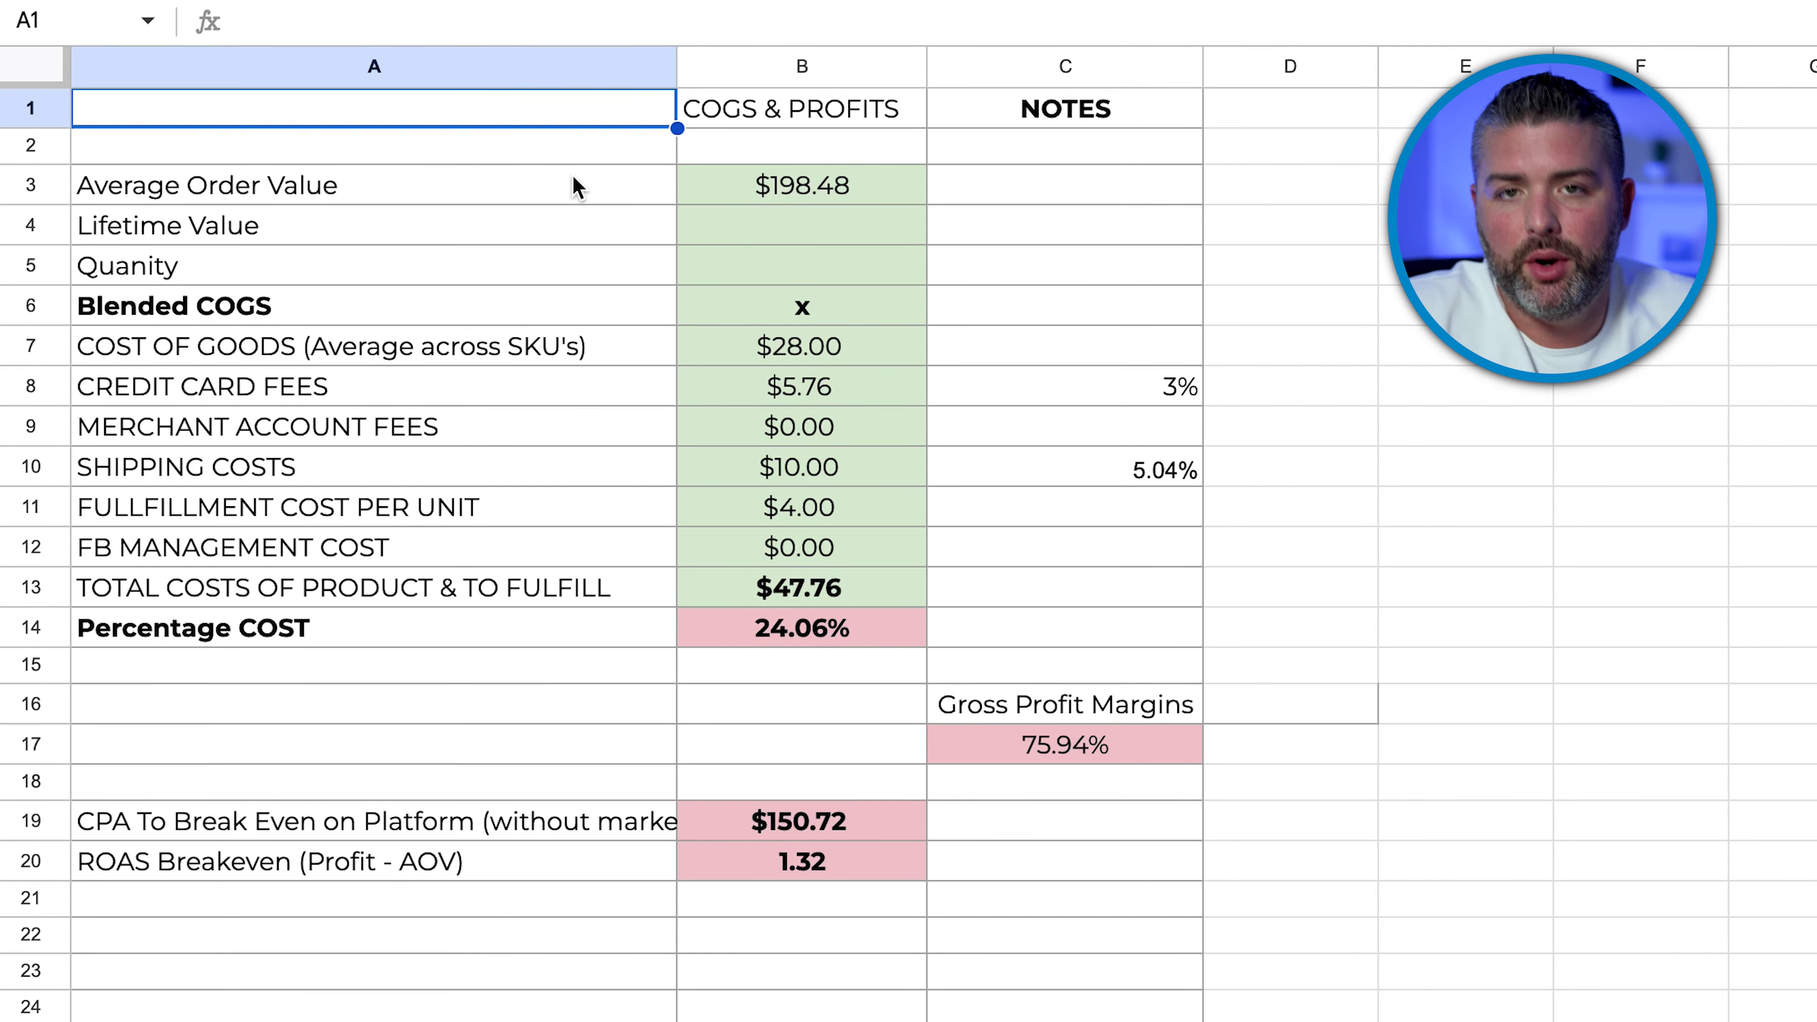
Step: Check the average order value, cost of goods, credit card fees, shipping and fulfillment cost
left_click_drag(555, 190, 862, 193)
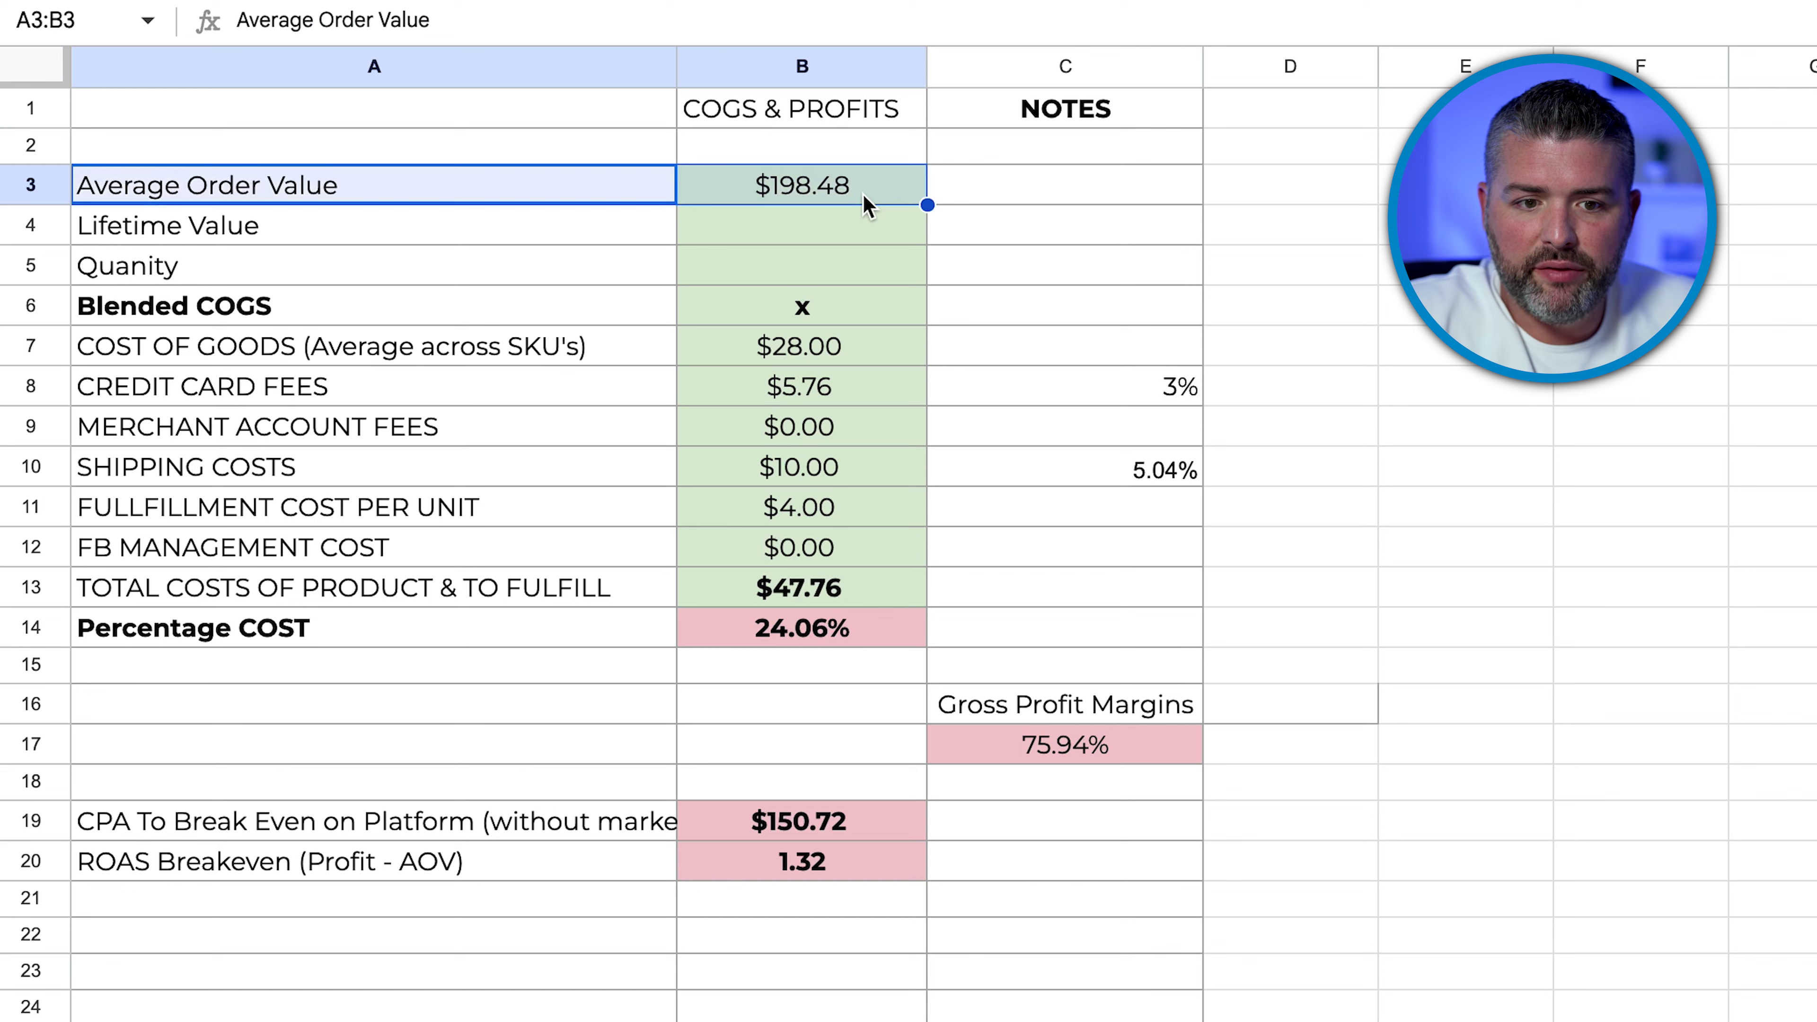
left_click(857, 183)
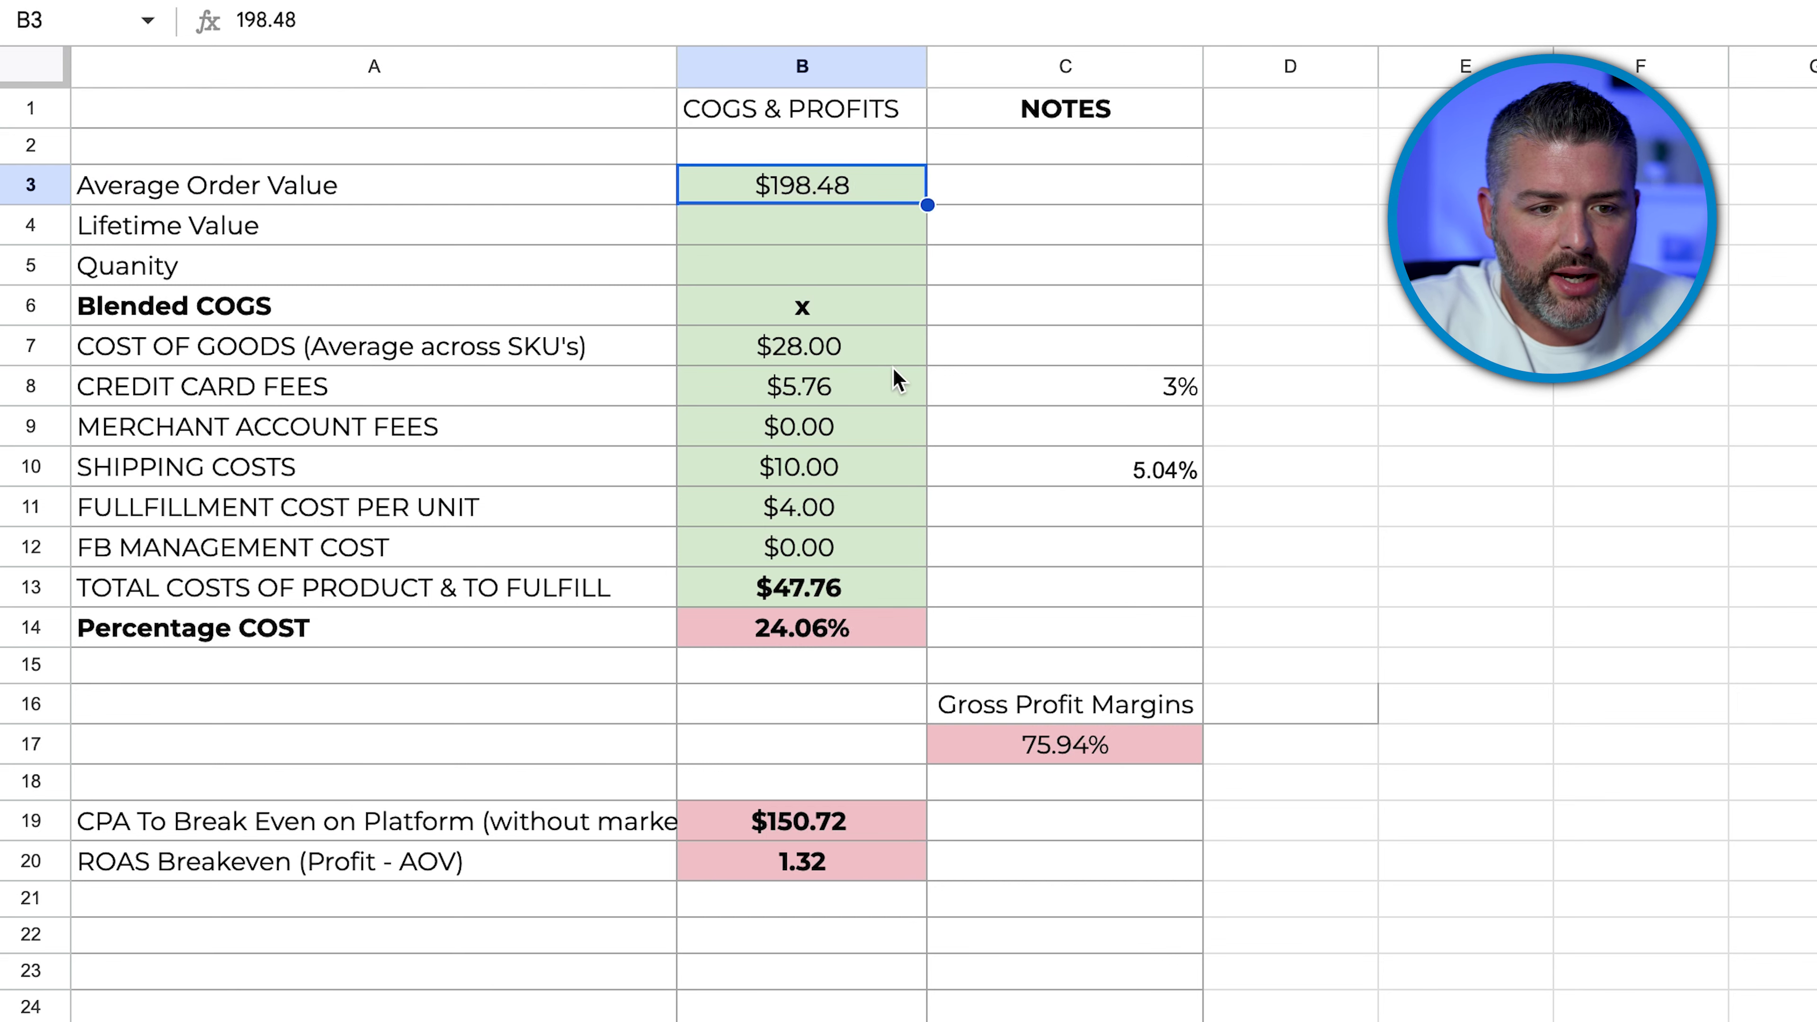
left_click(858, 361)
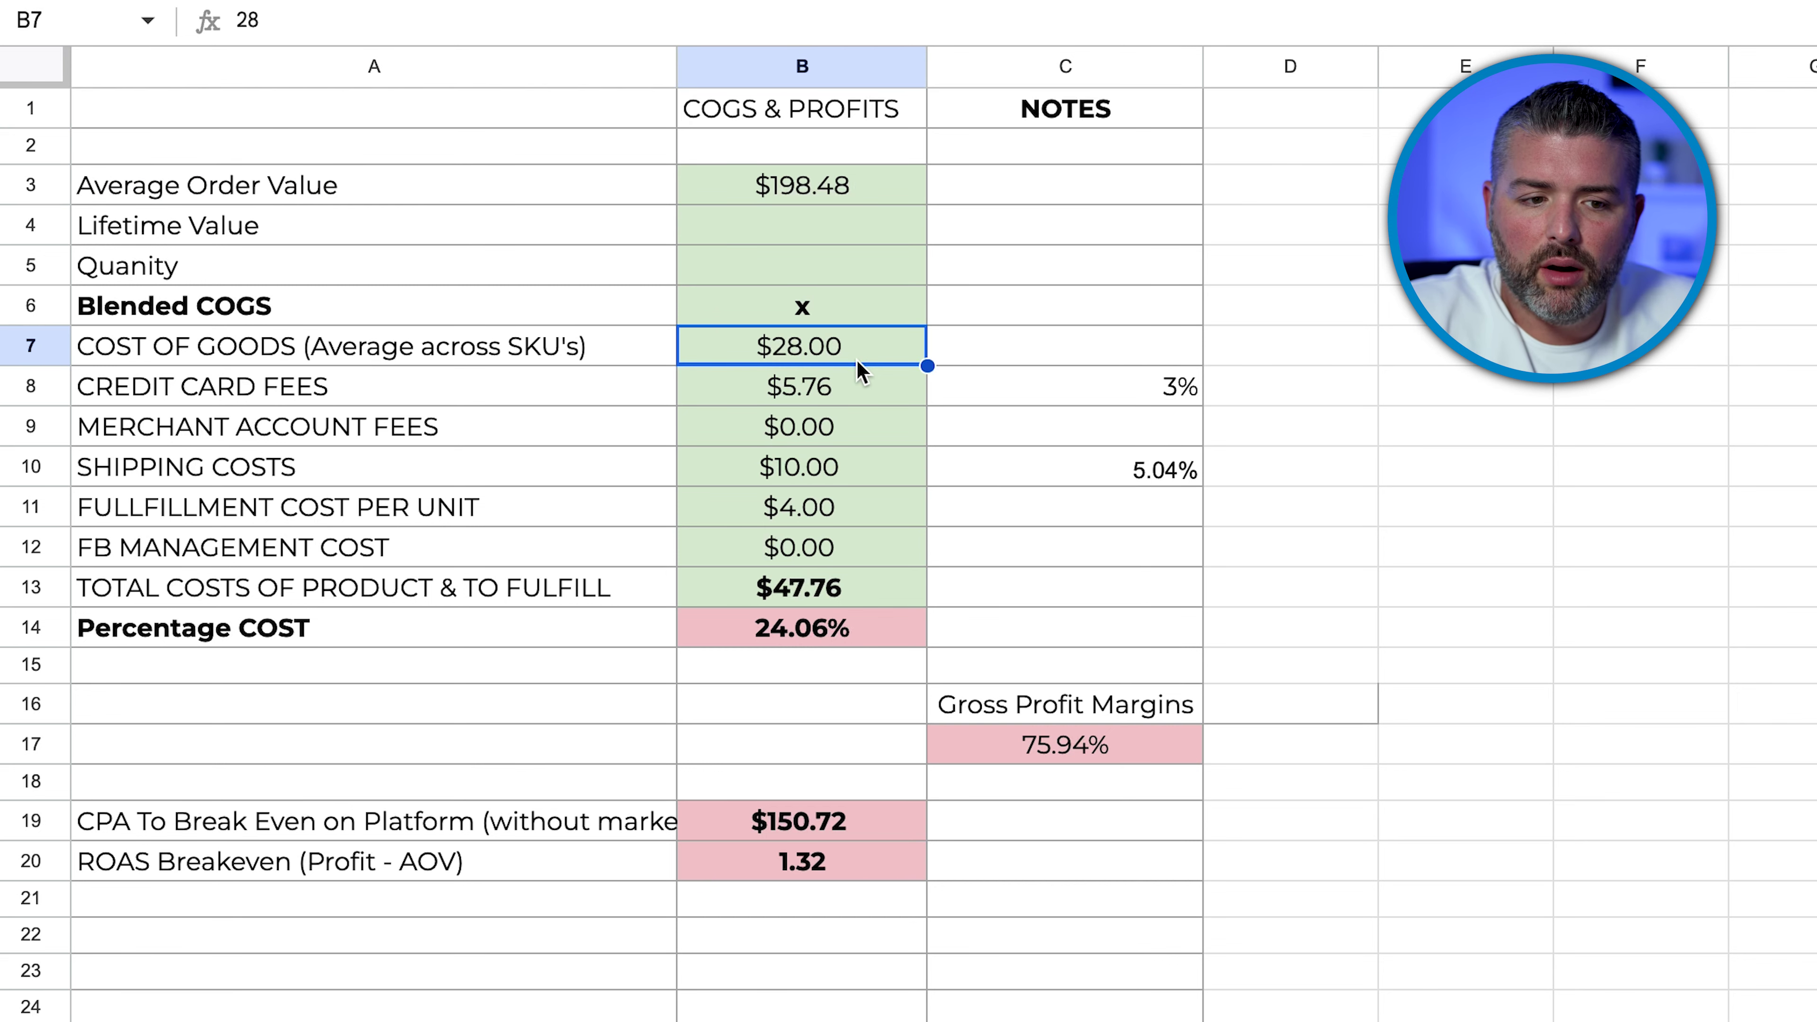
left_click(864, 382)
left_click(1073, 395)
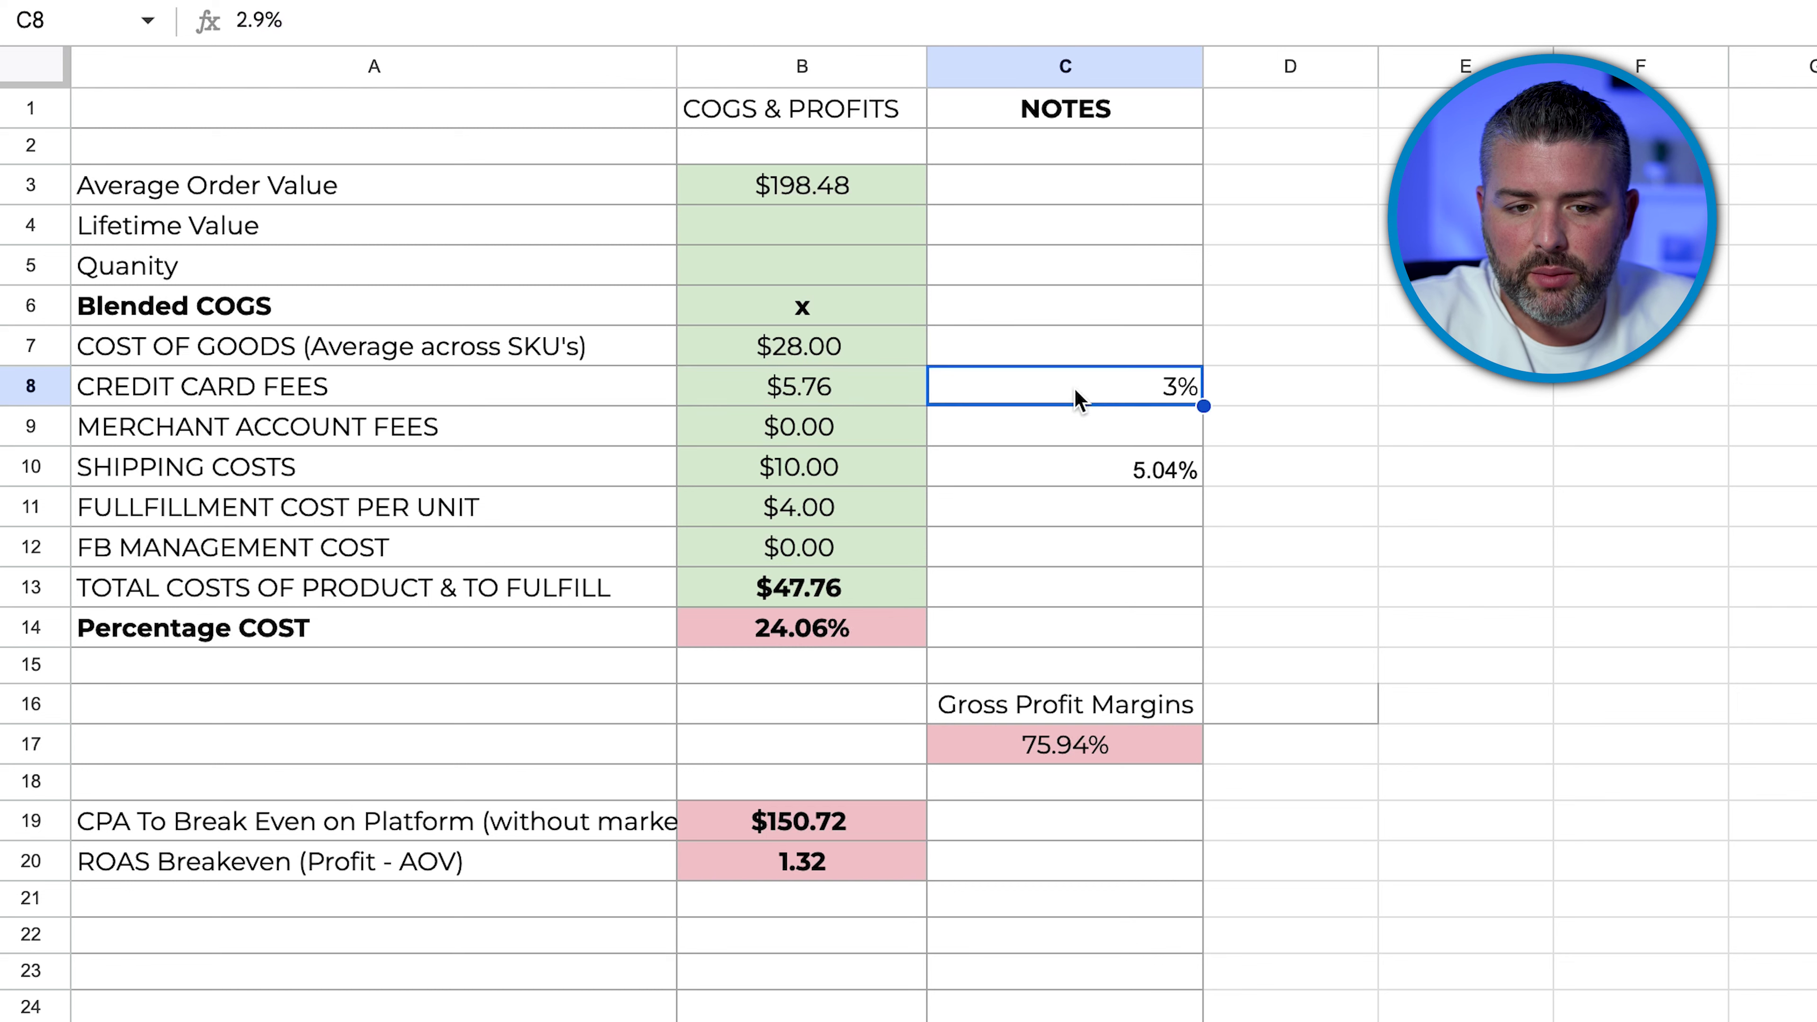
left_click(840, 397)
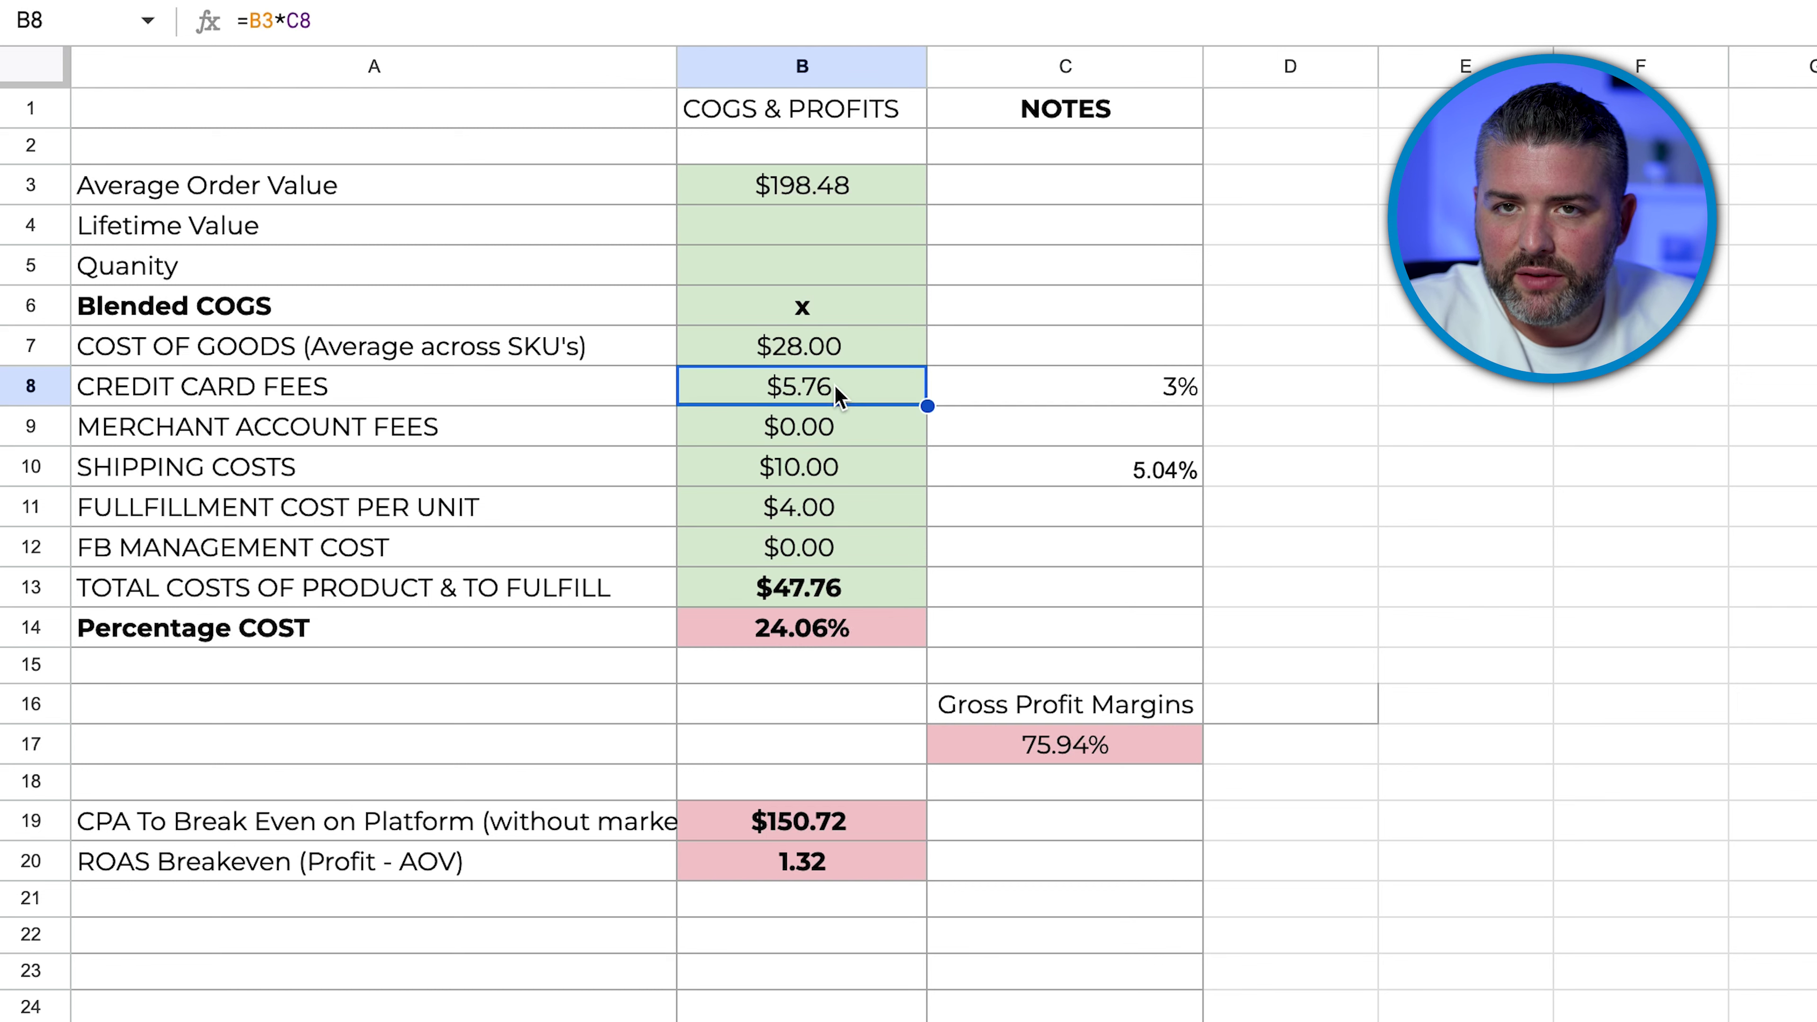
left_click(834, 476)
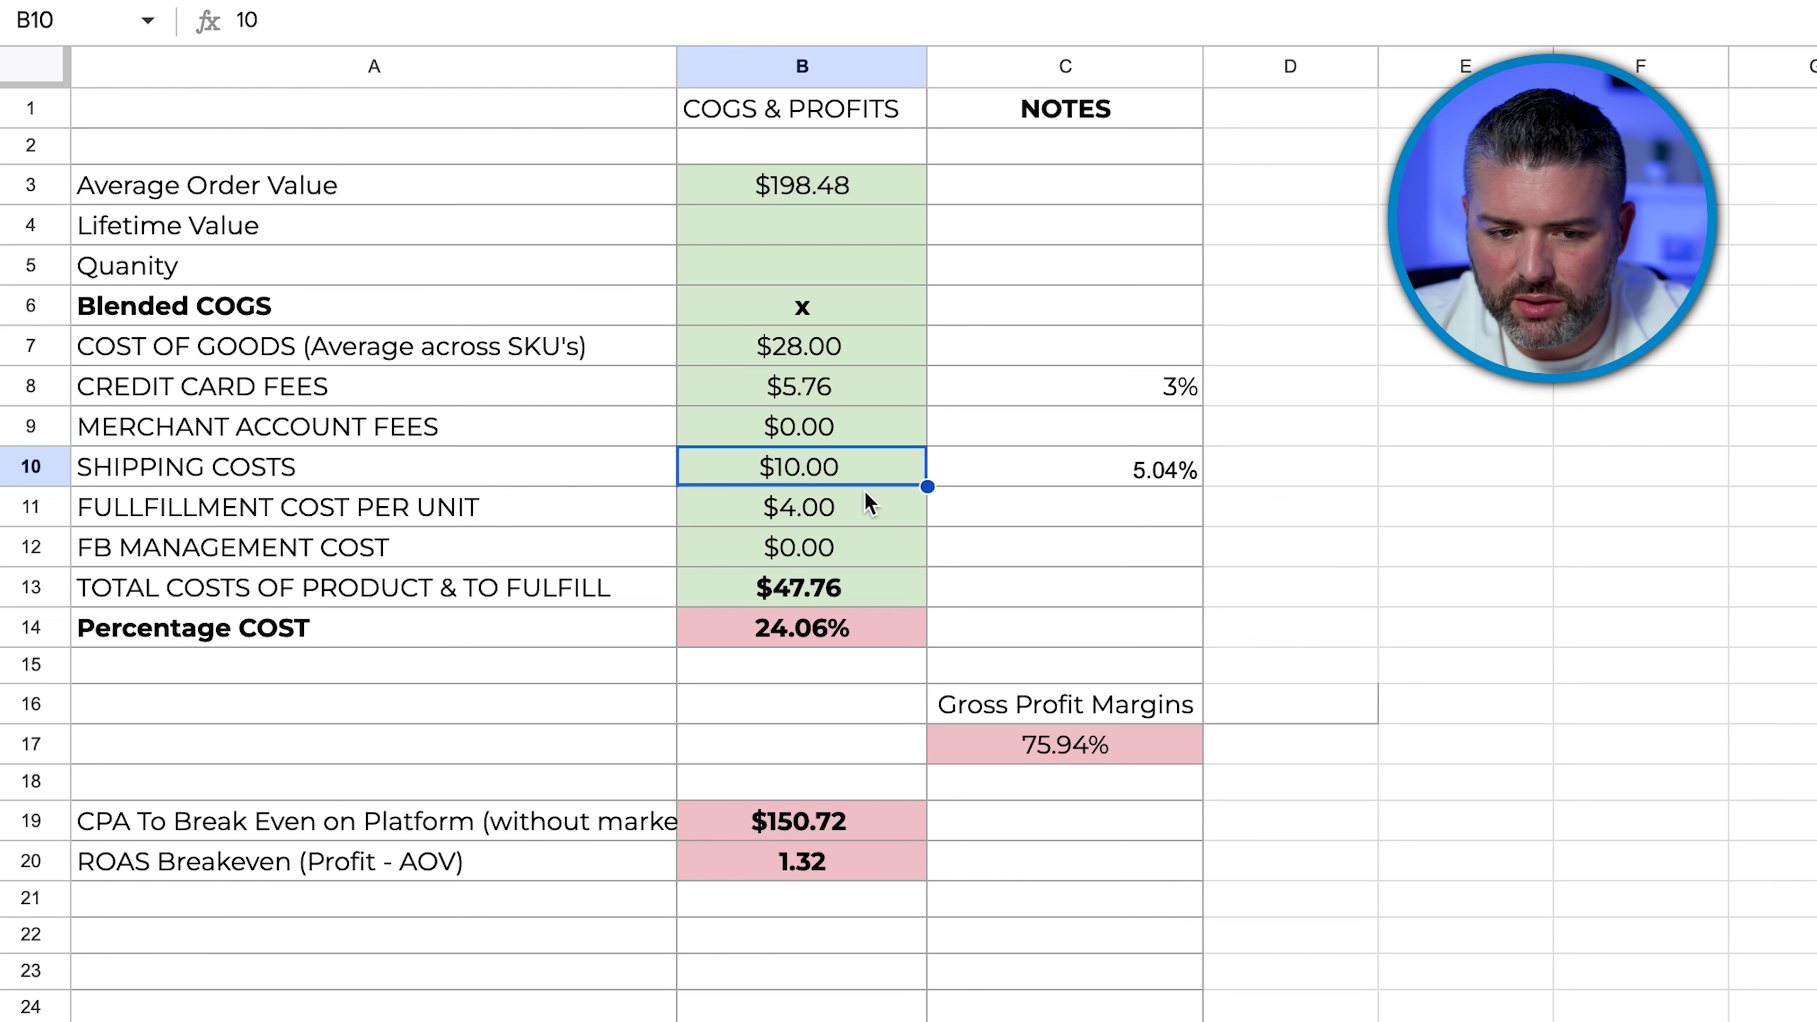
left_click(855, 526)
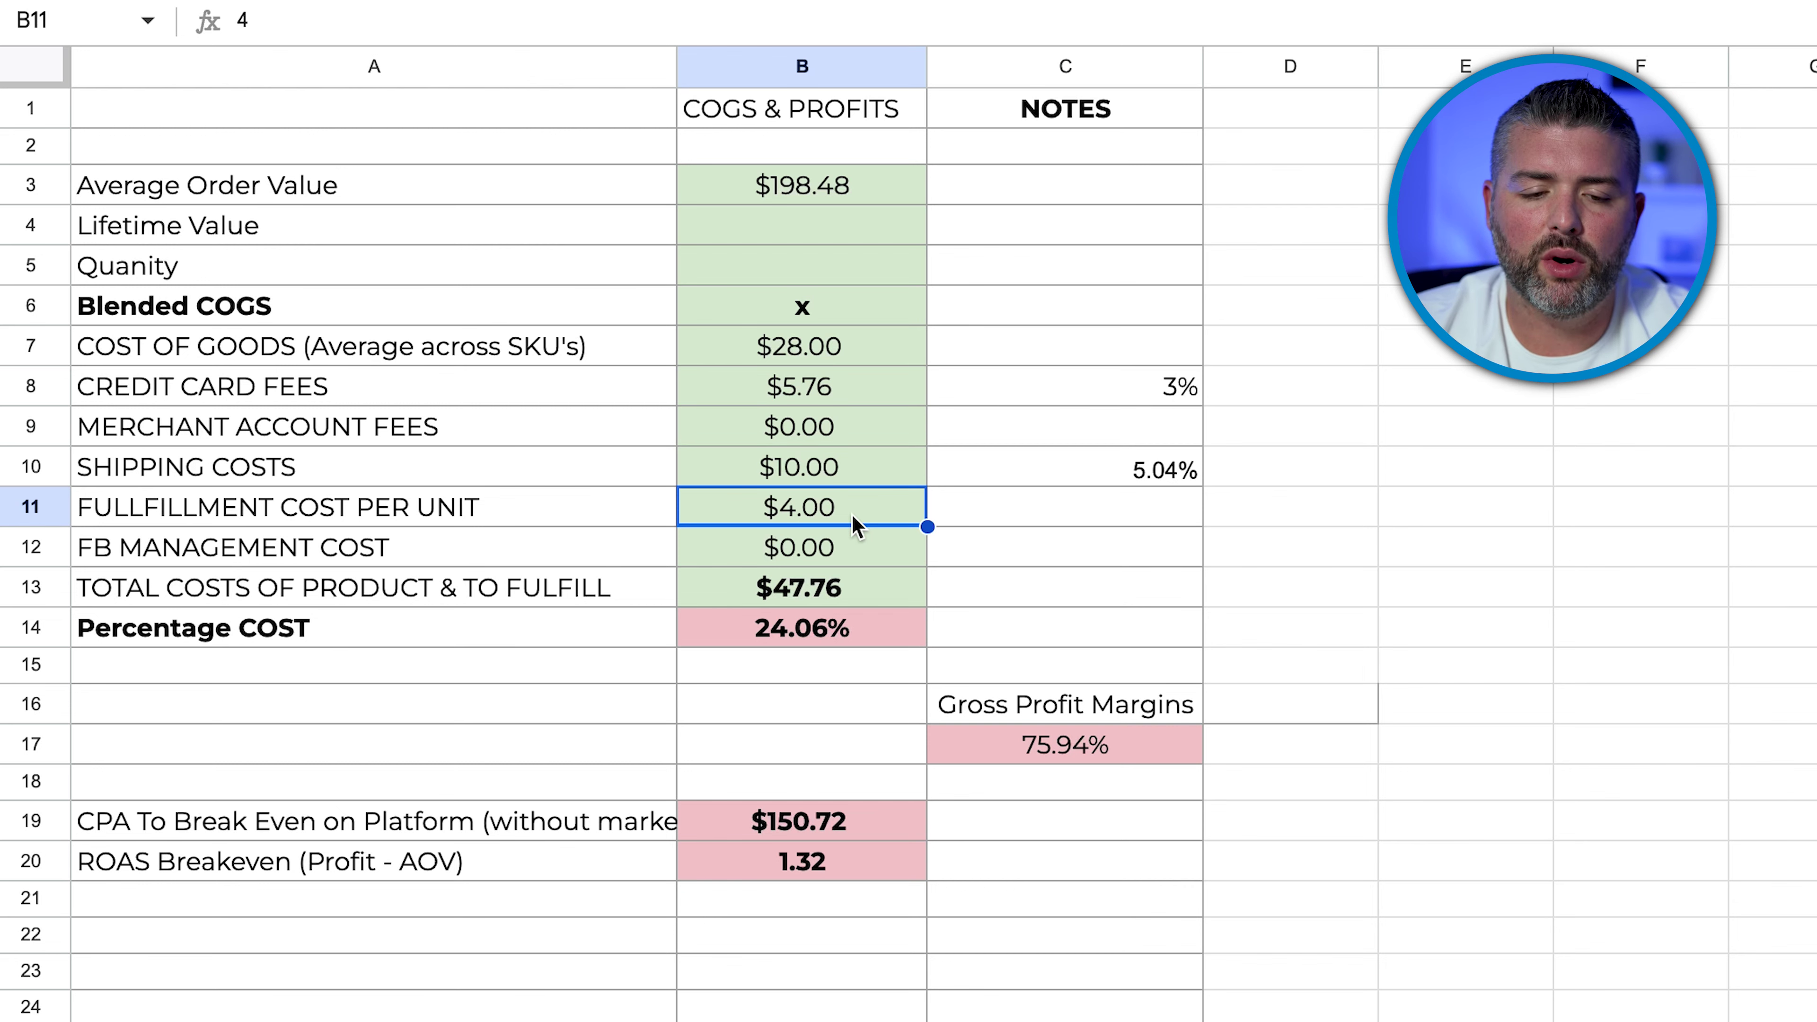
Step: Review the percentage cost, gross profit margin, ROAS breakeven and breakeven CPA formulas
left_click(851, 628)
left_click(1145, 755)
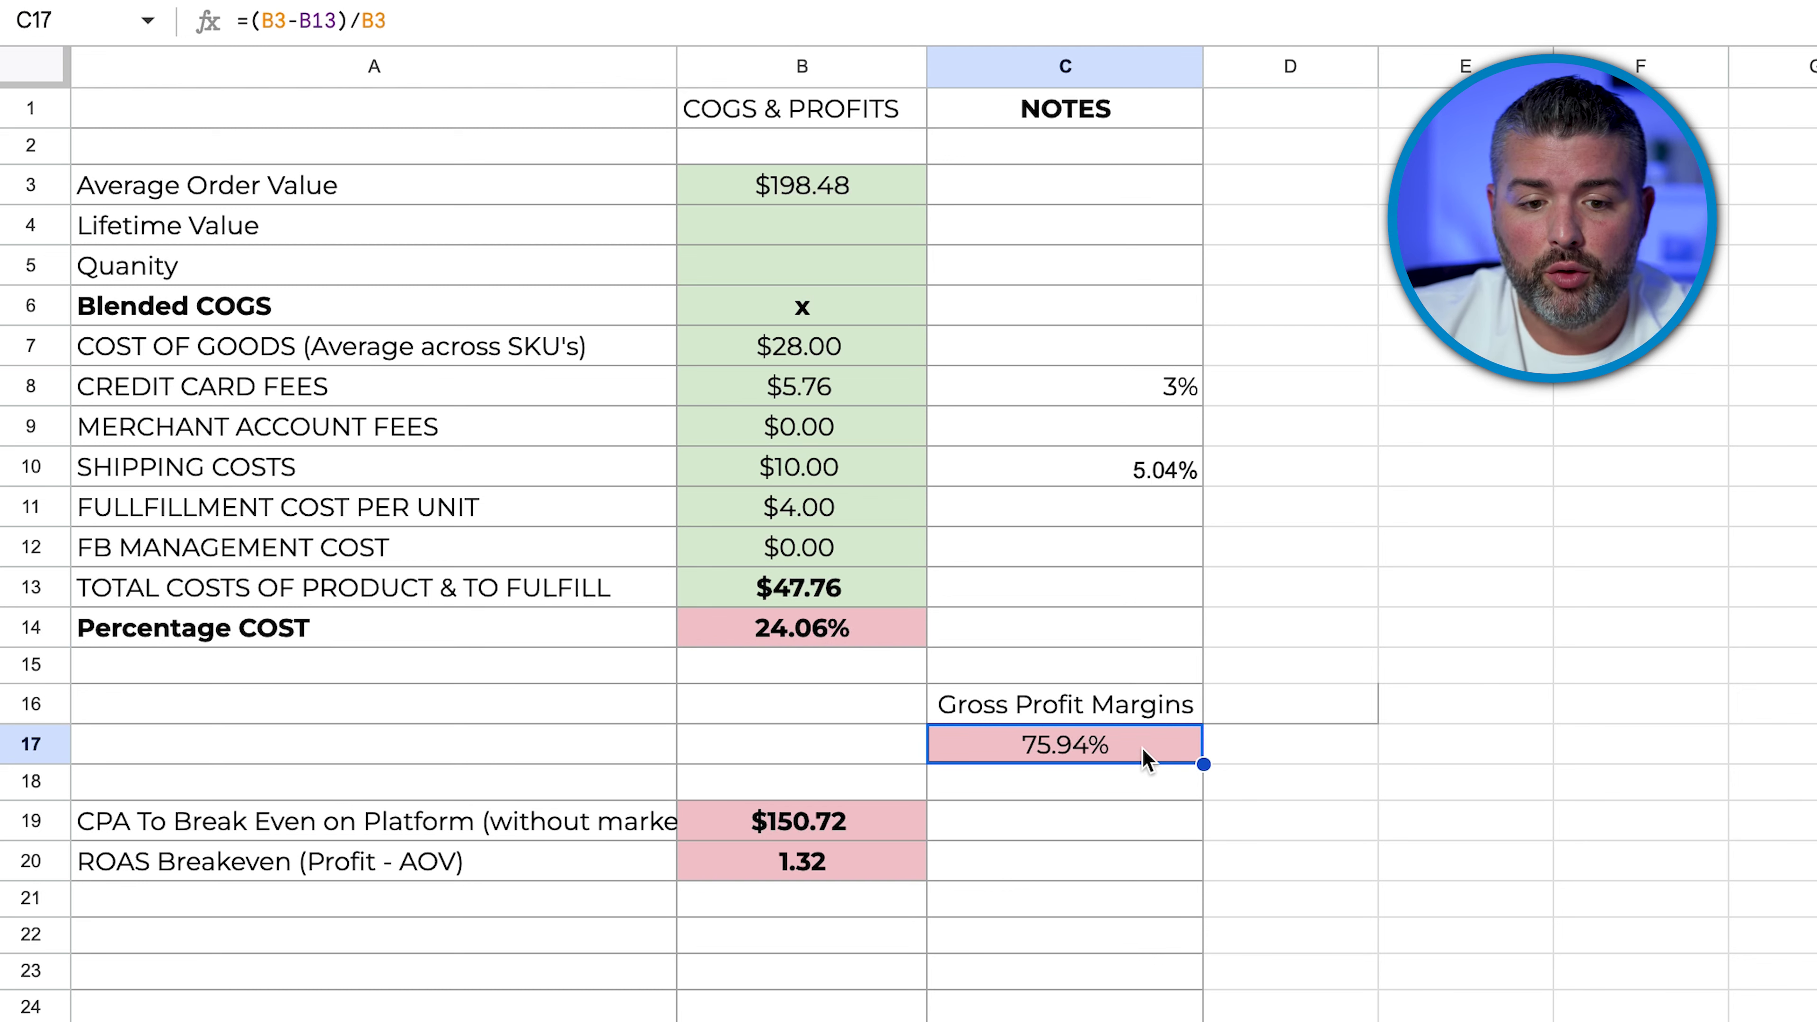
left_click(824, 862)
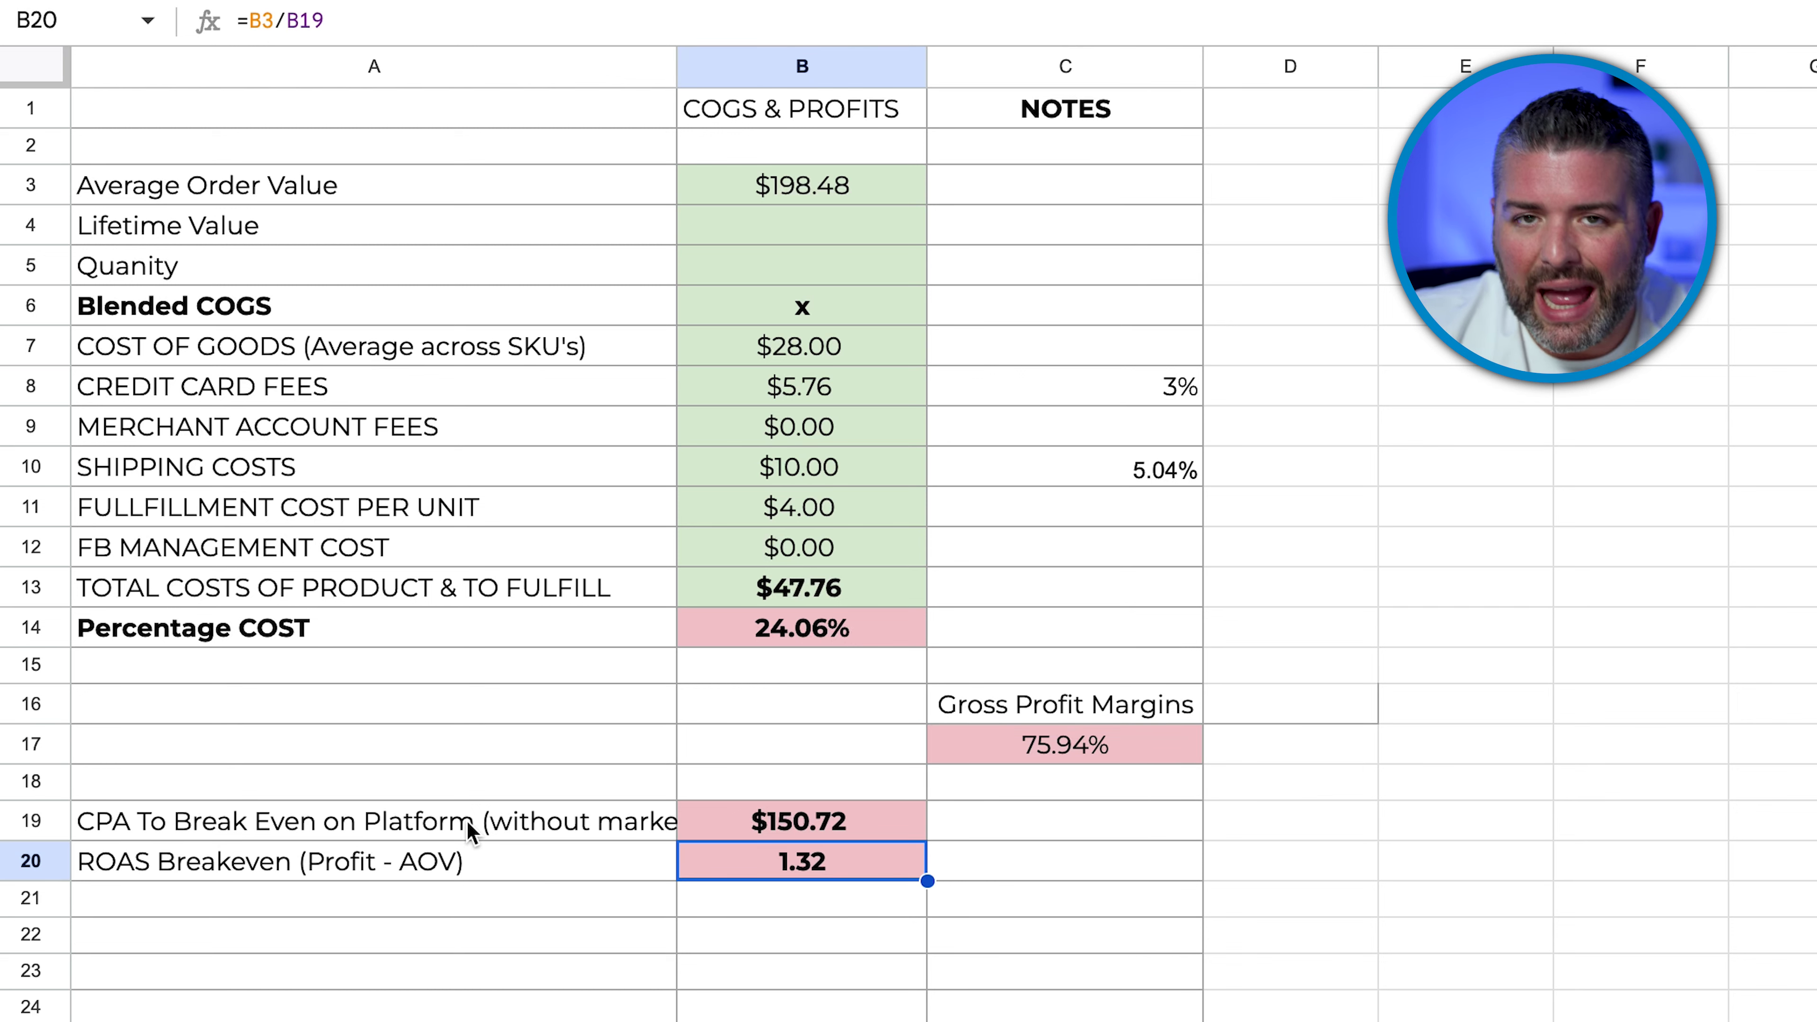
left_click_drag(469, 831, 898, 832)
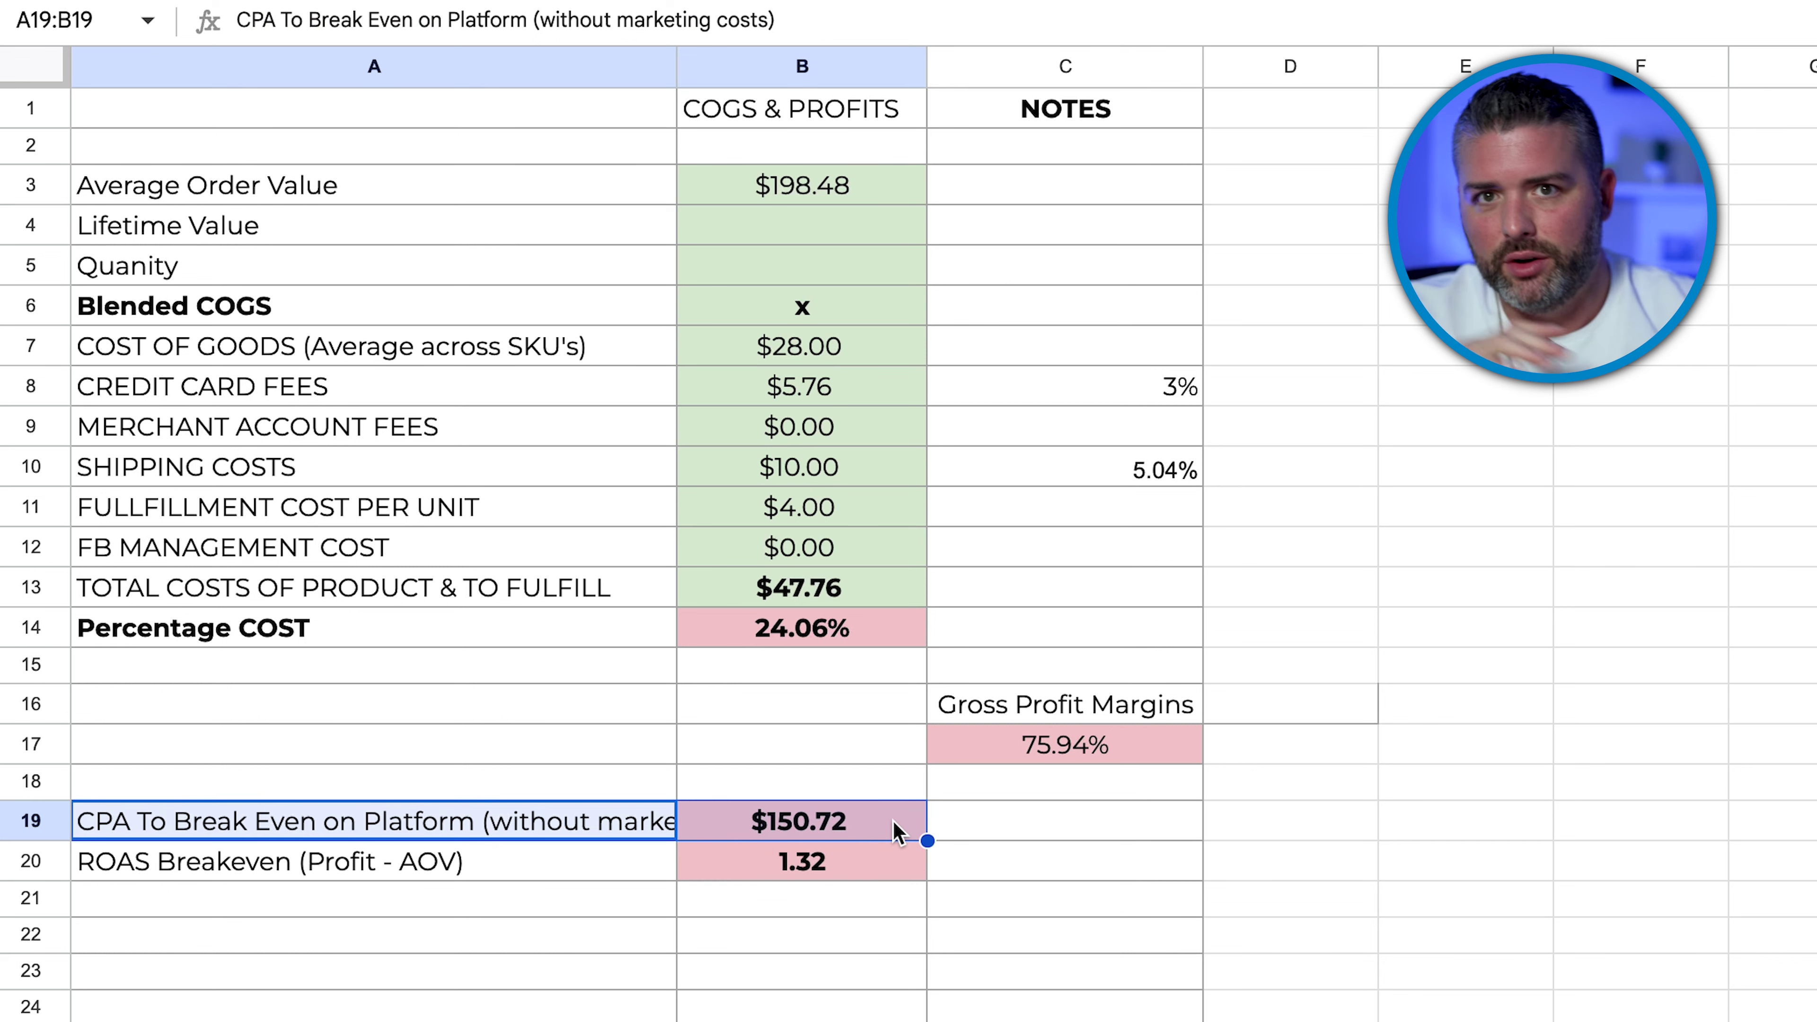
left_click(881, 829)
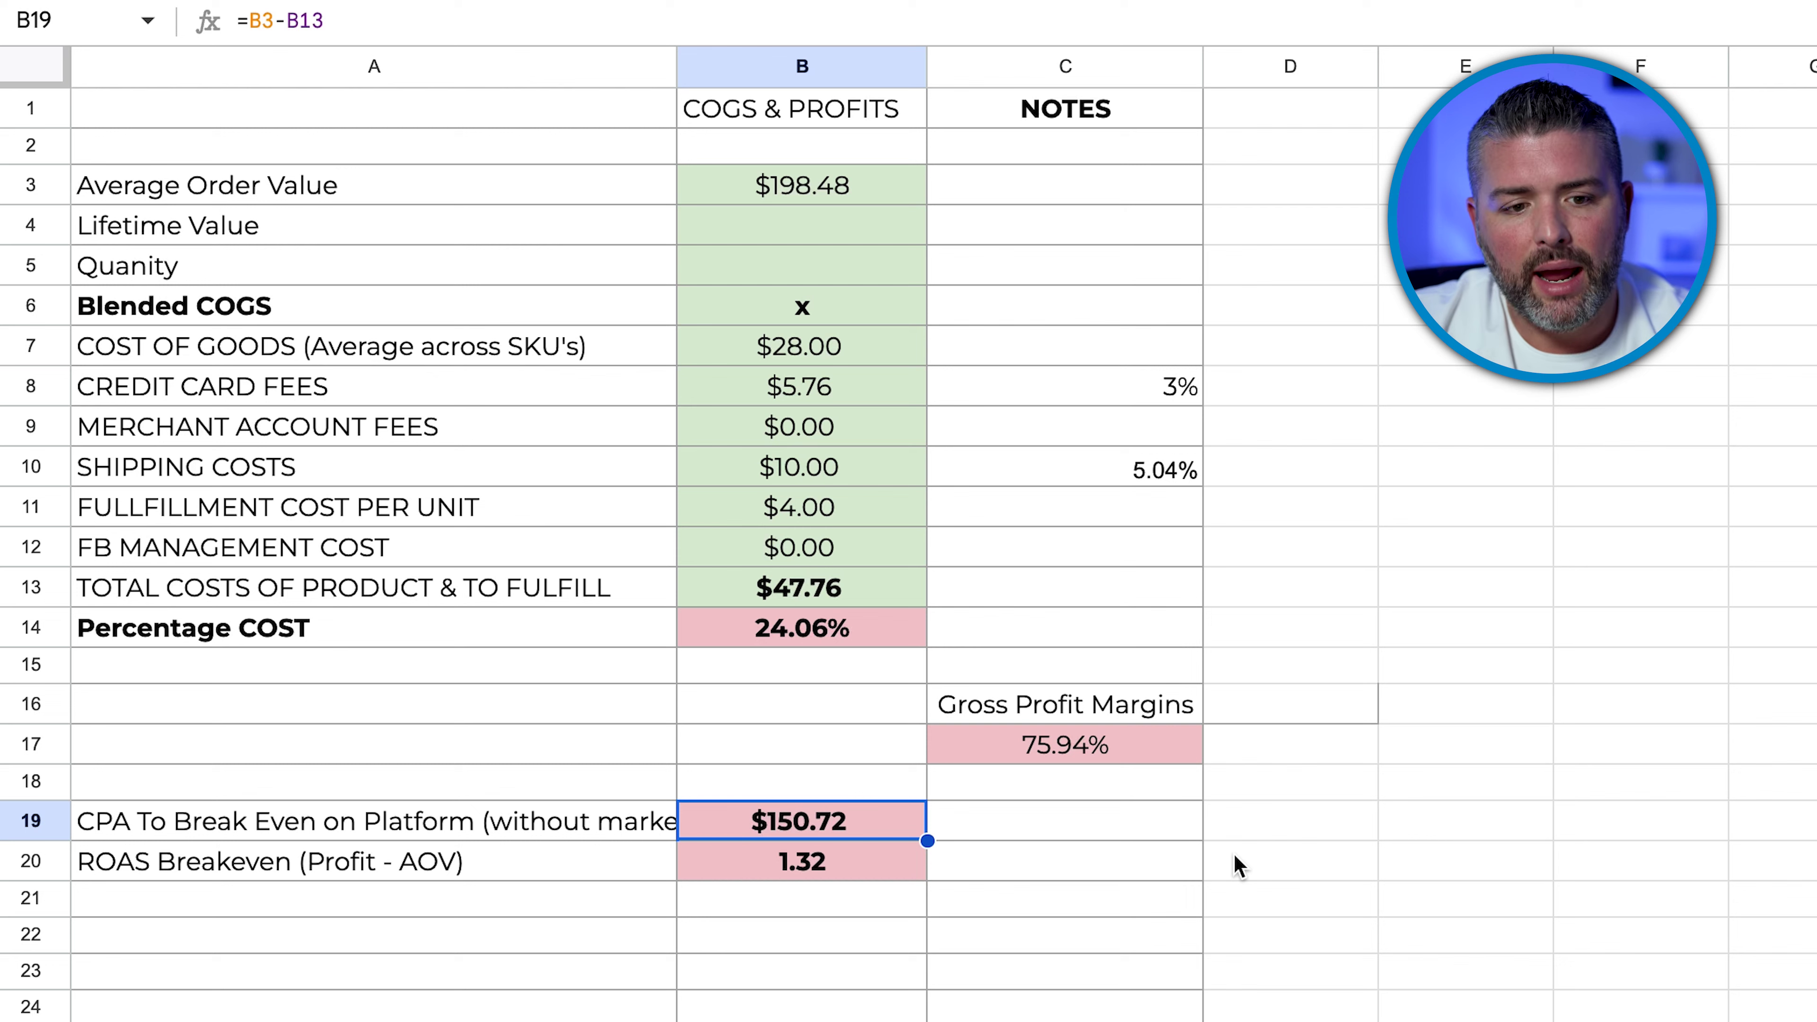
Step: Start a =B3*2 formula in the notes cell beside the average order value
left_click(892, 211)
left_click(945, 187)
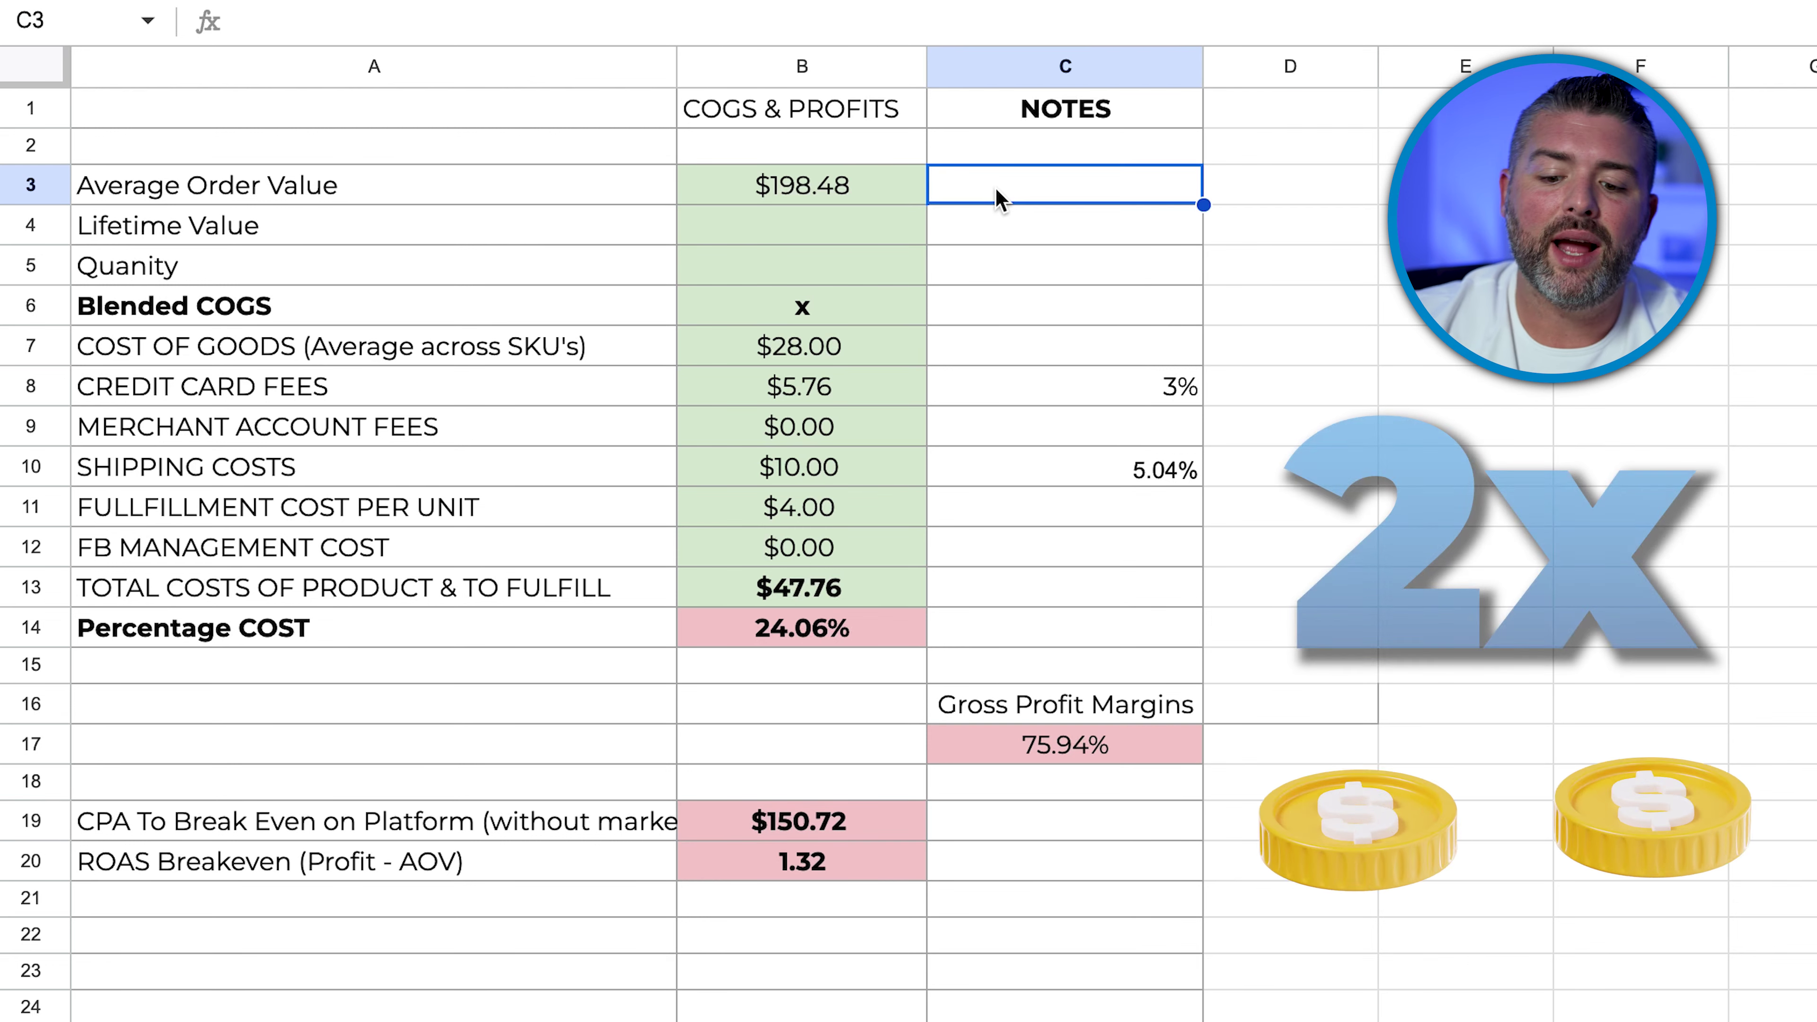
type("=B3*2")
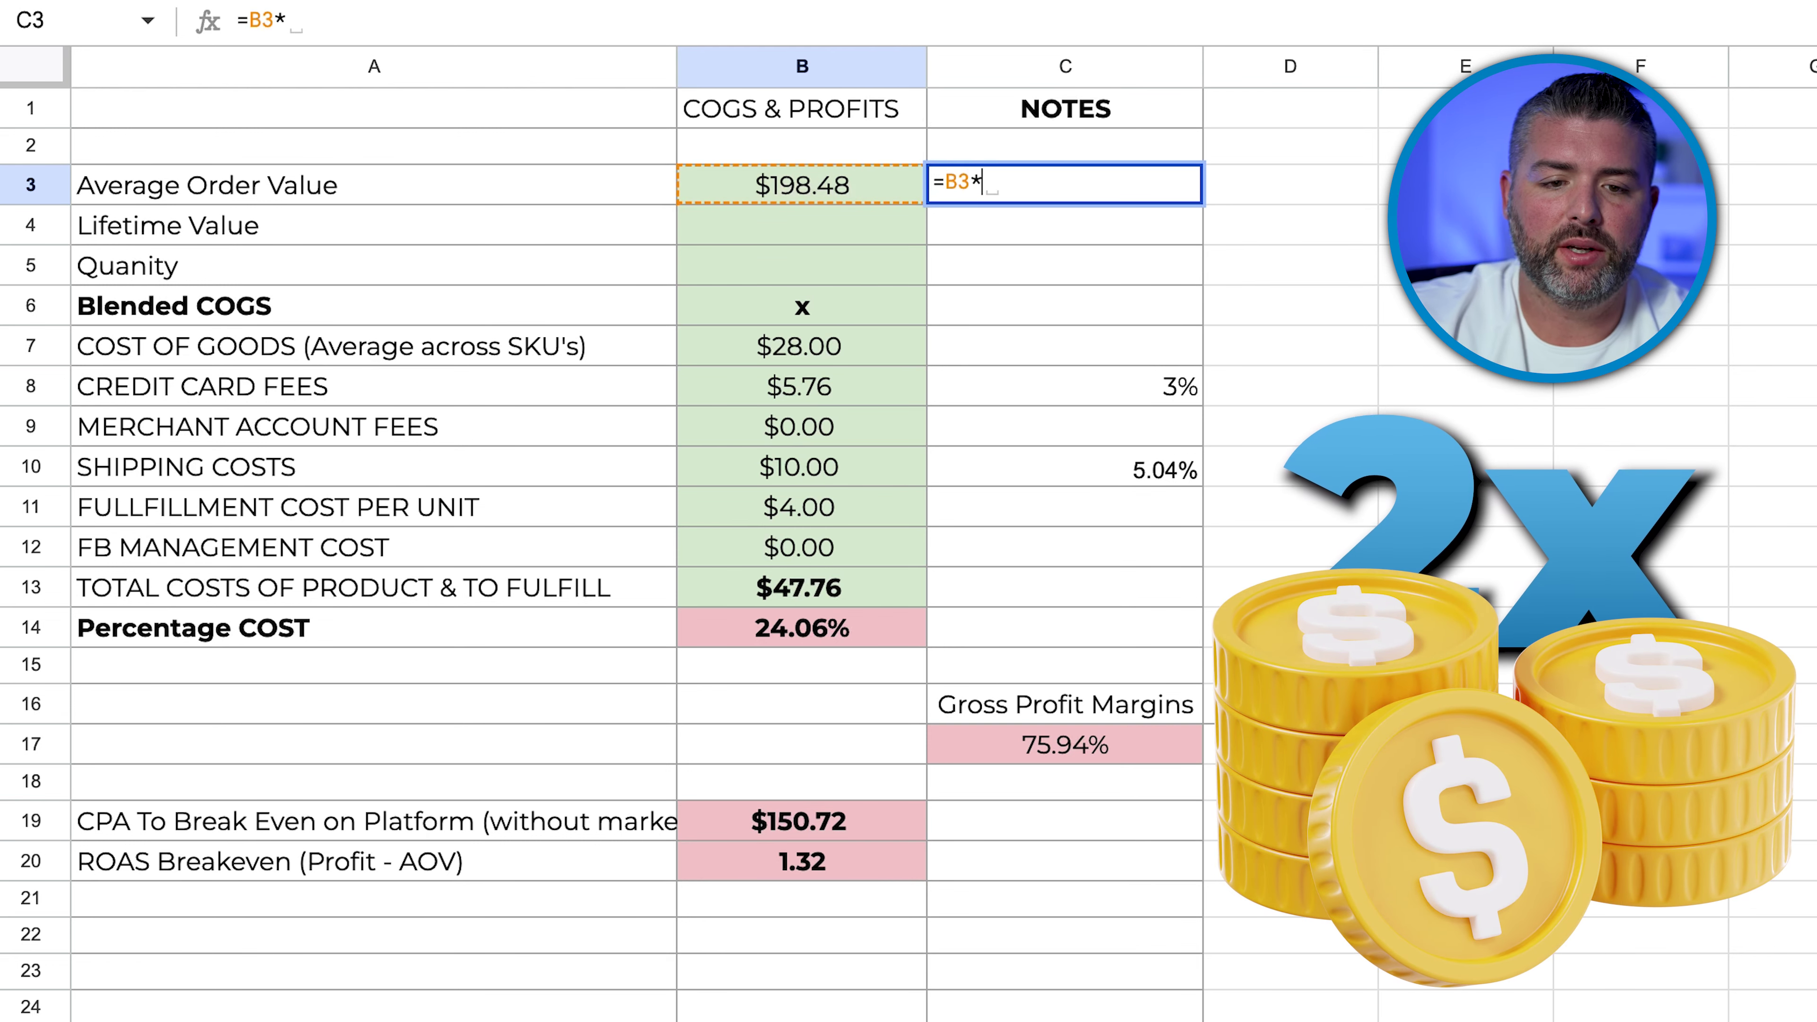
key("Return")
left_click(1066, 191)
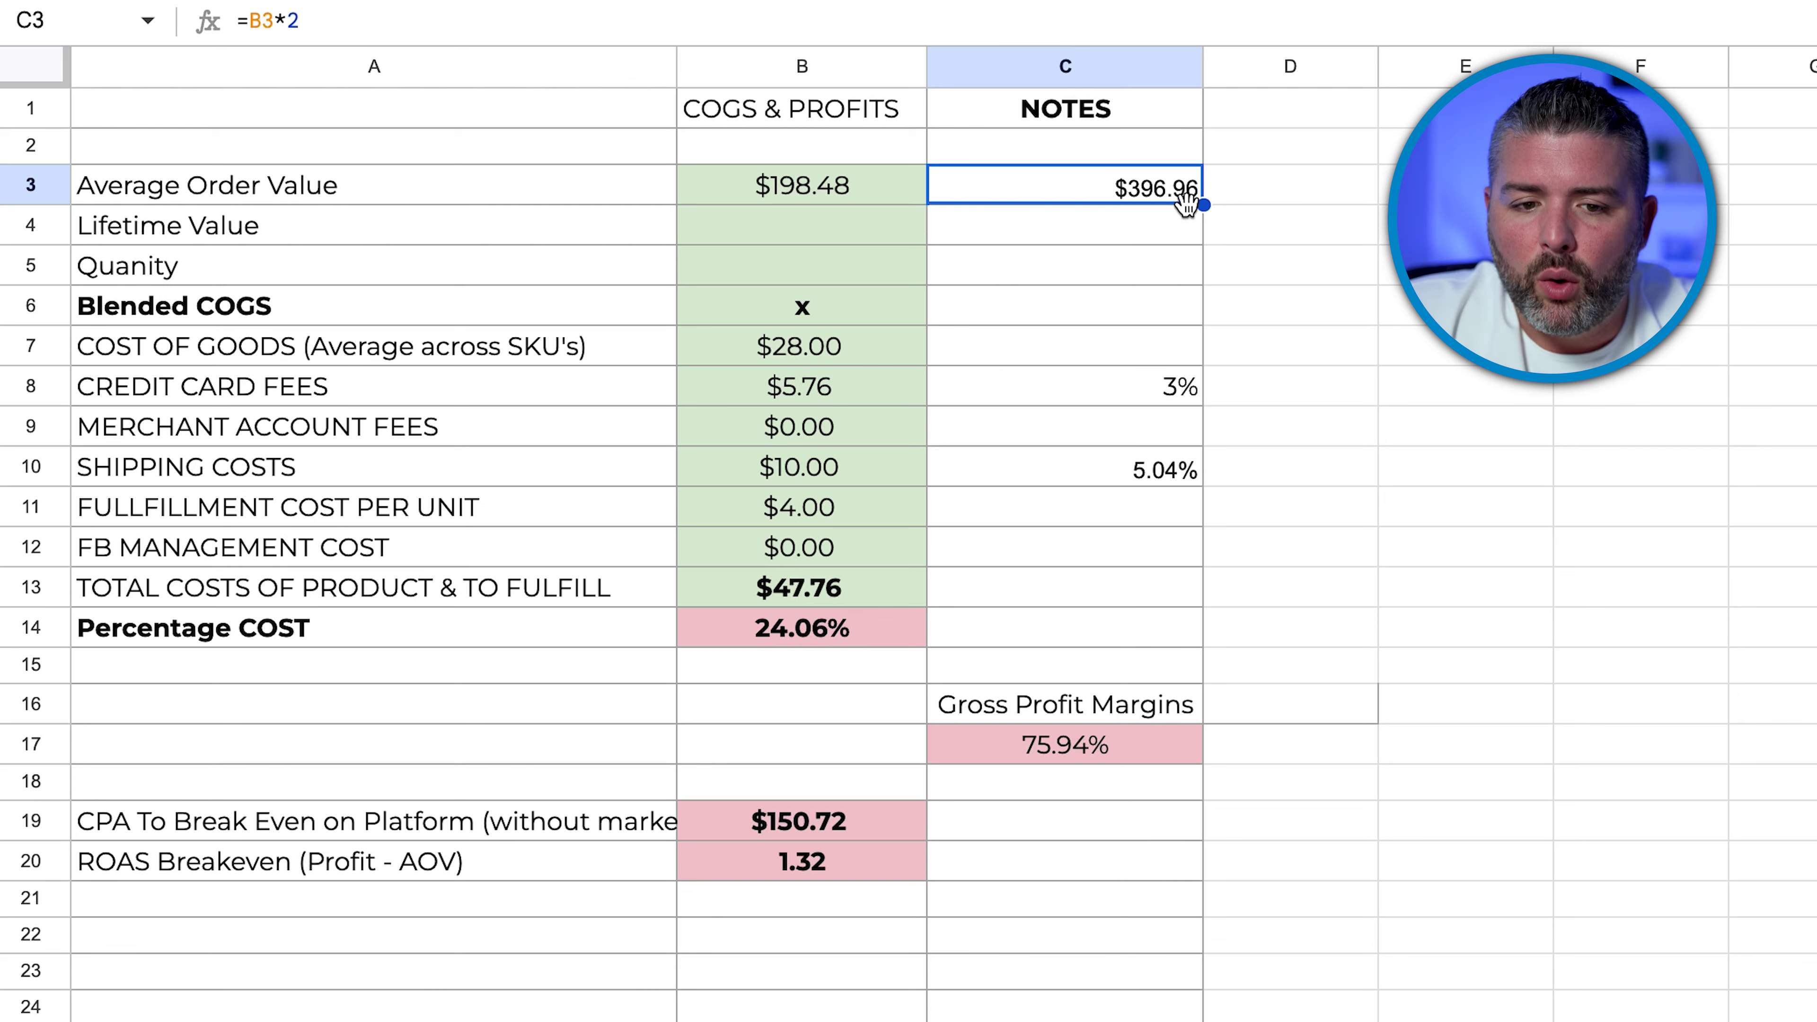
left_click(798, 833)
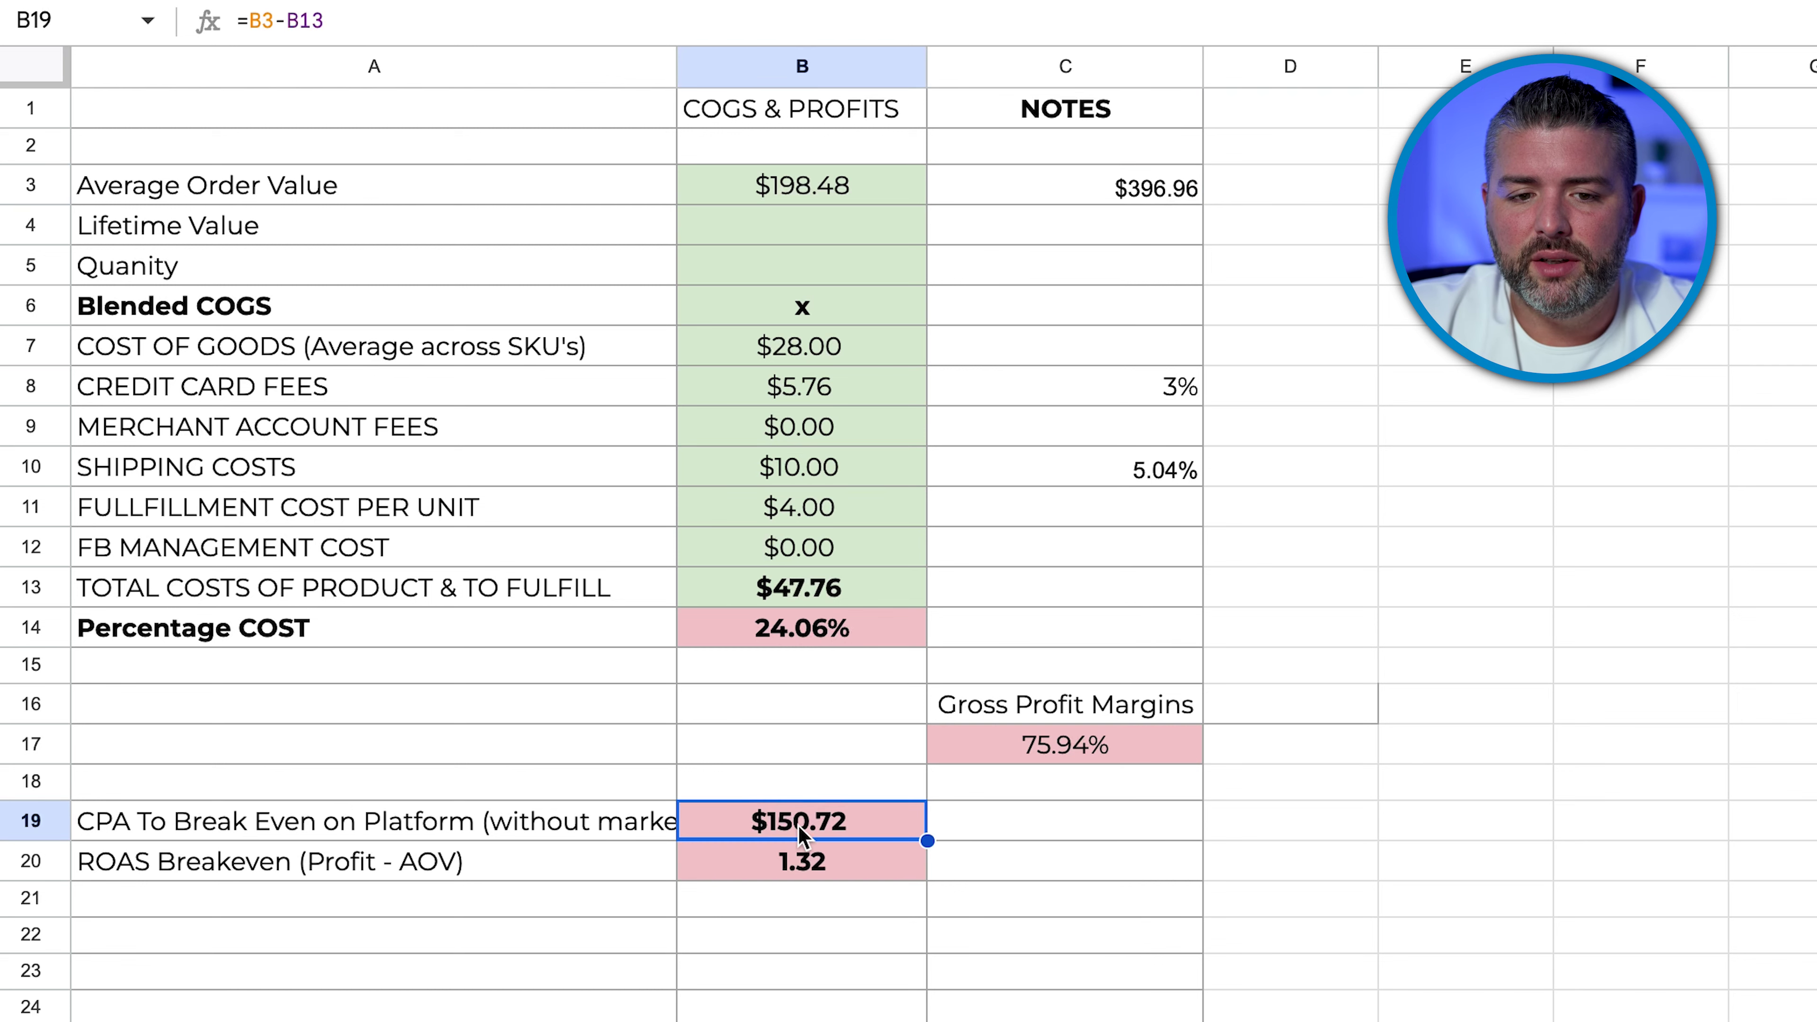
left_click(1168, 193)
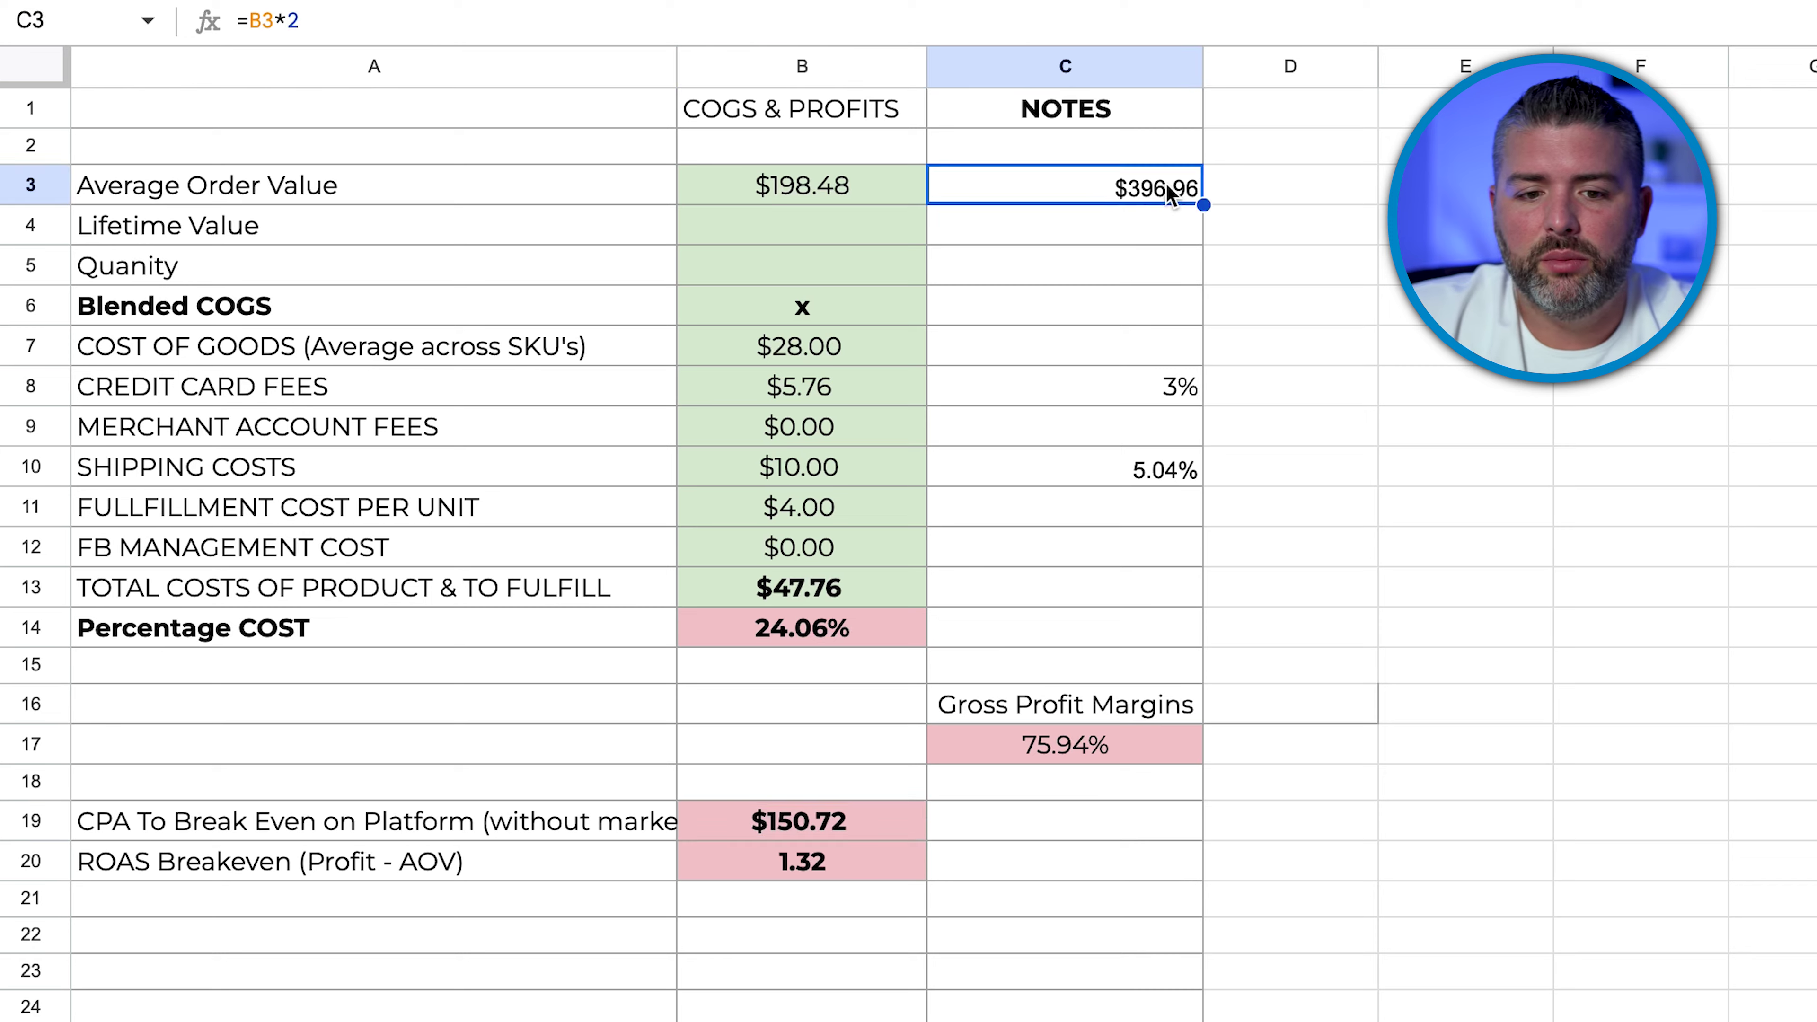
key("Delete")
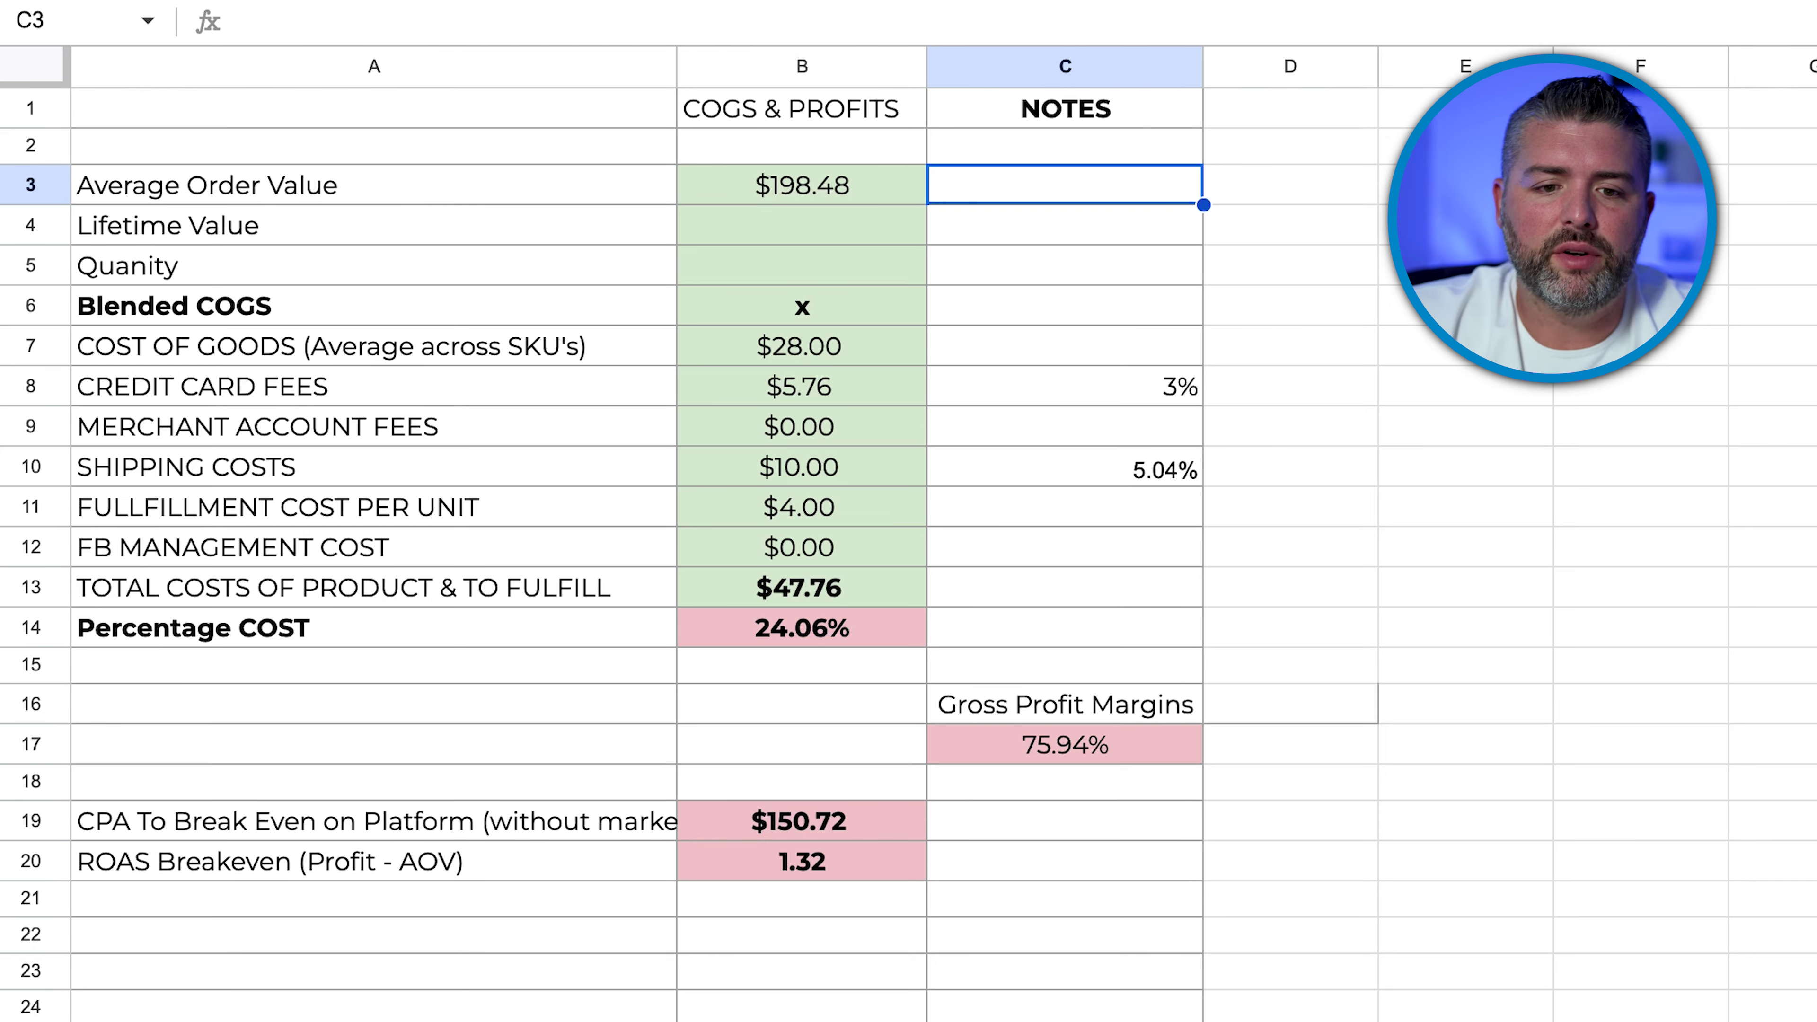
left_click(463, 972)
Step: Review the break-even and 20% margin target ROAS rows, plus January's ad spend and ROAS target
scroll(608, 666, "down", 1)
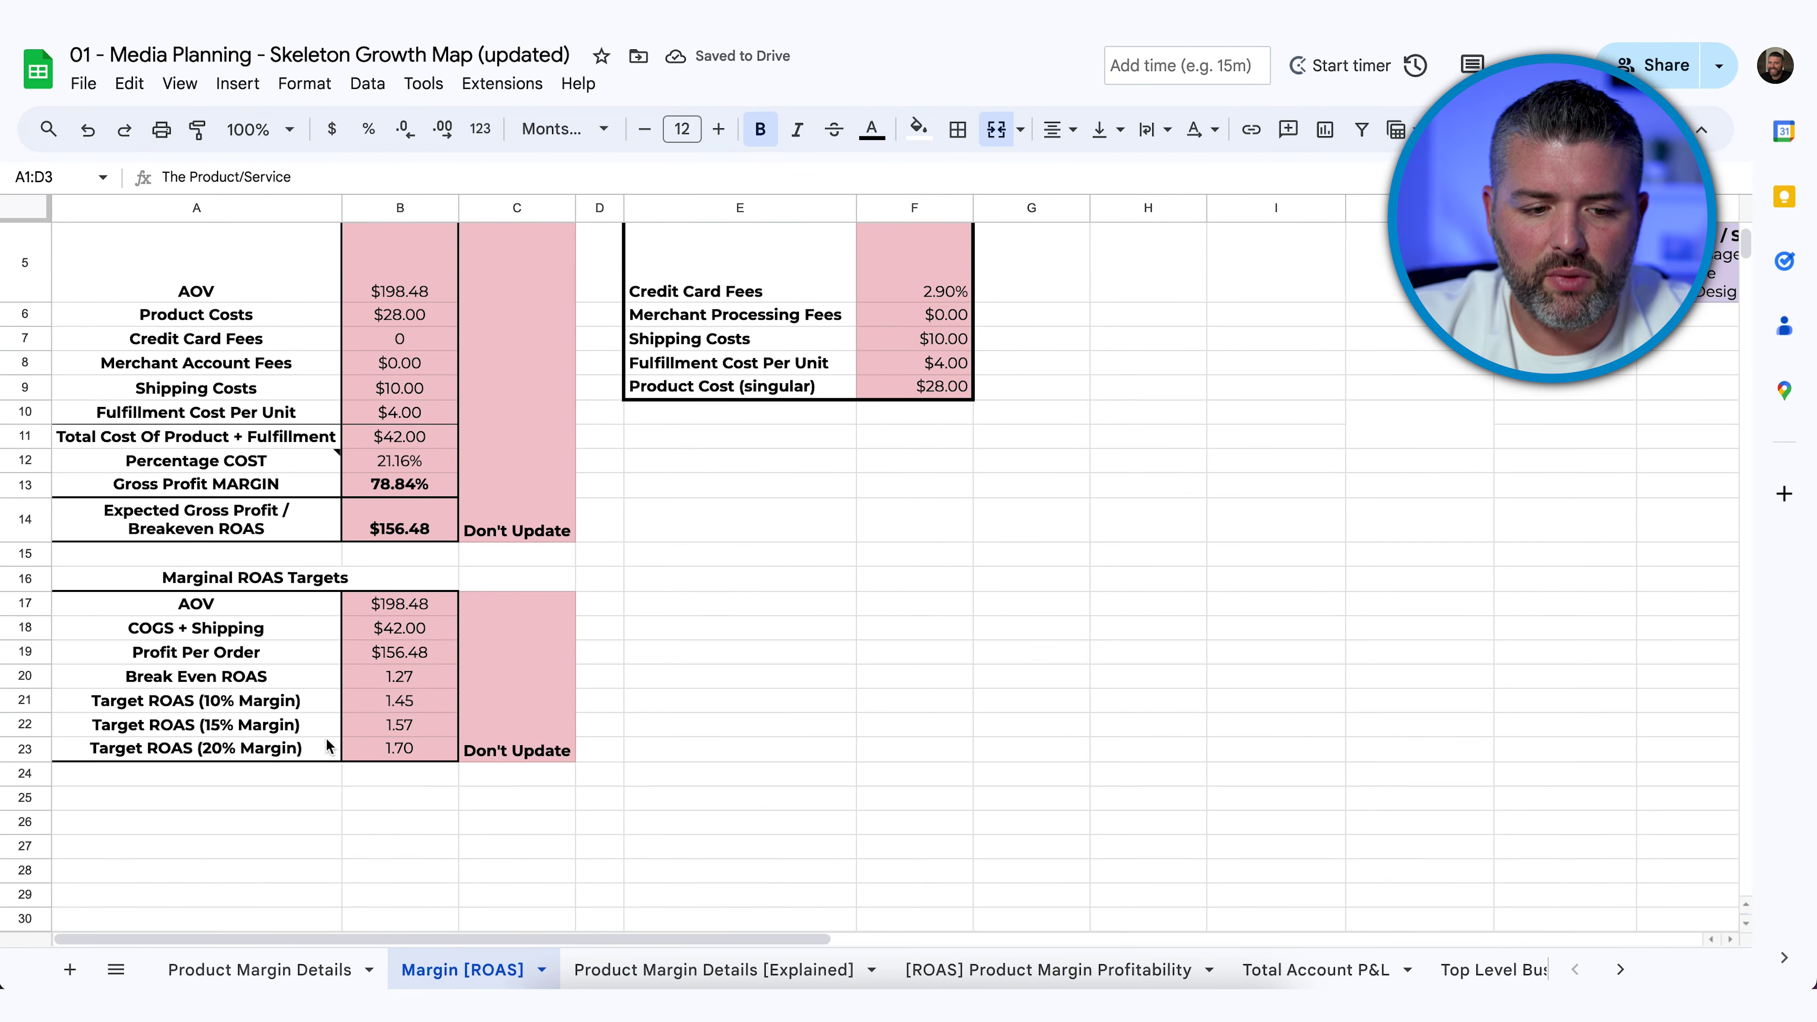
left_click_drag(231, 755, 378, 755)
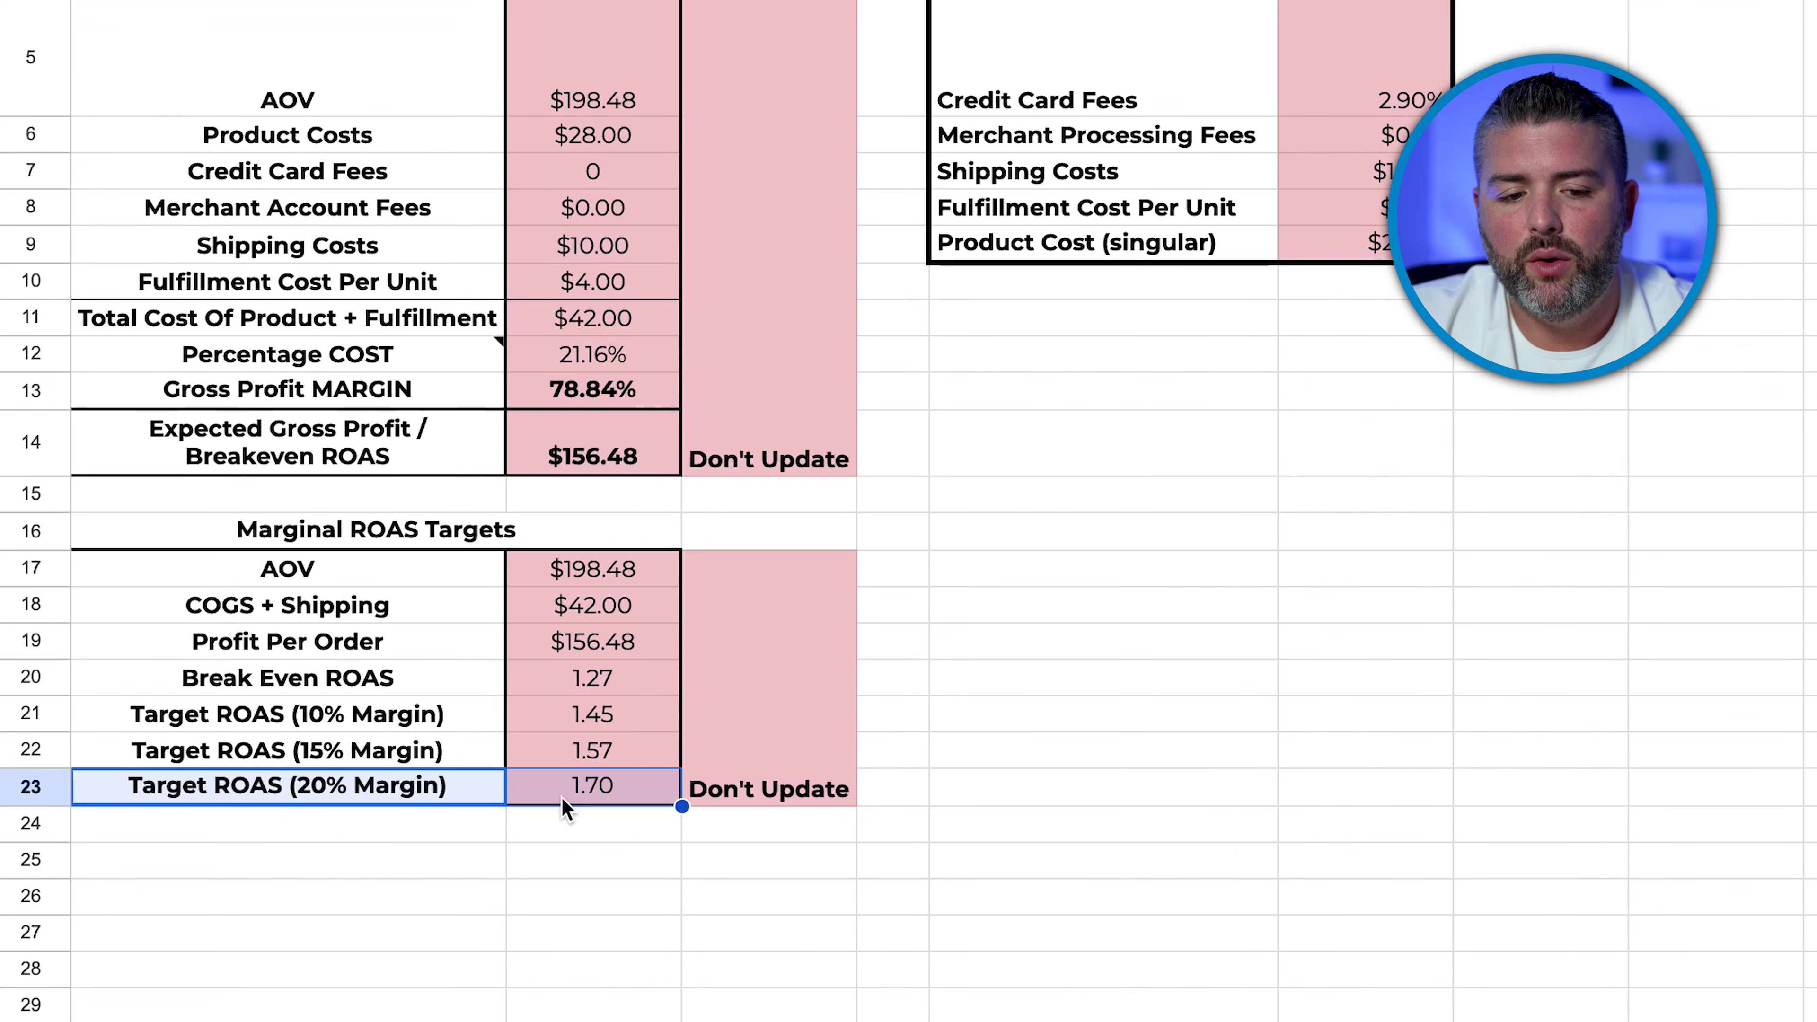
left_click_drag(304, 676, 596, 693)
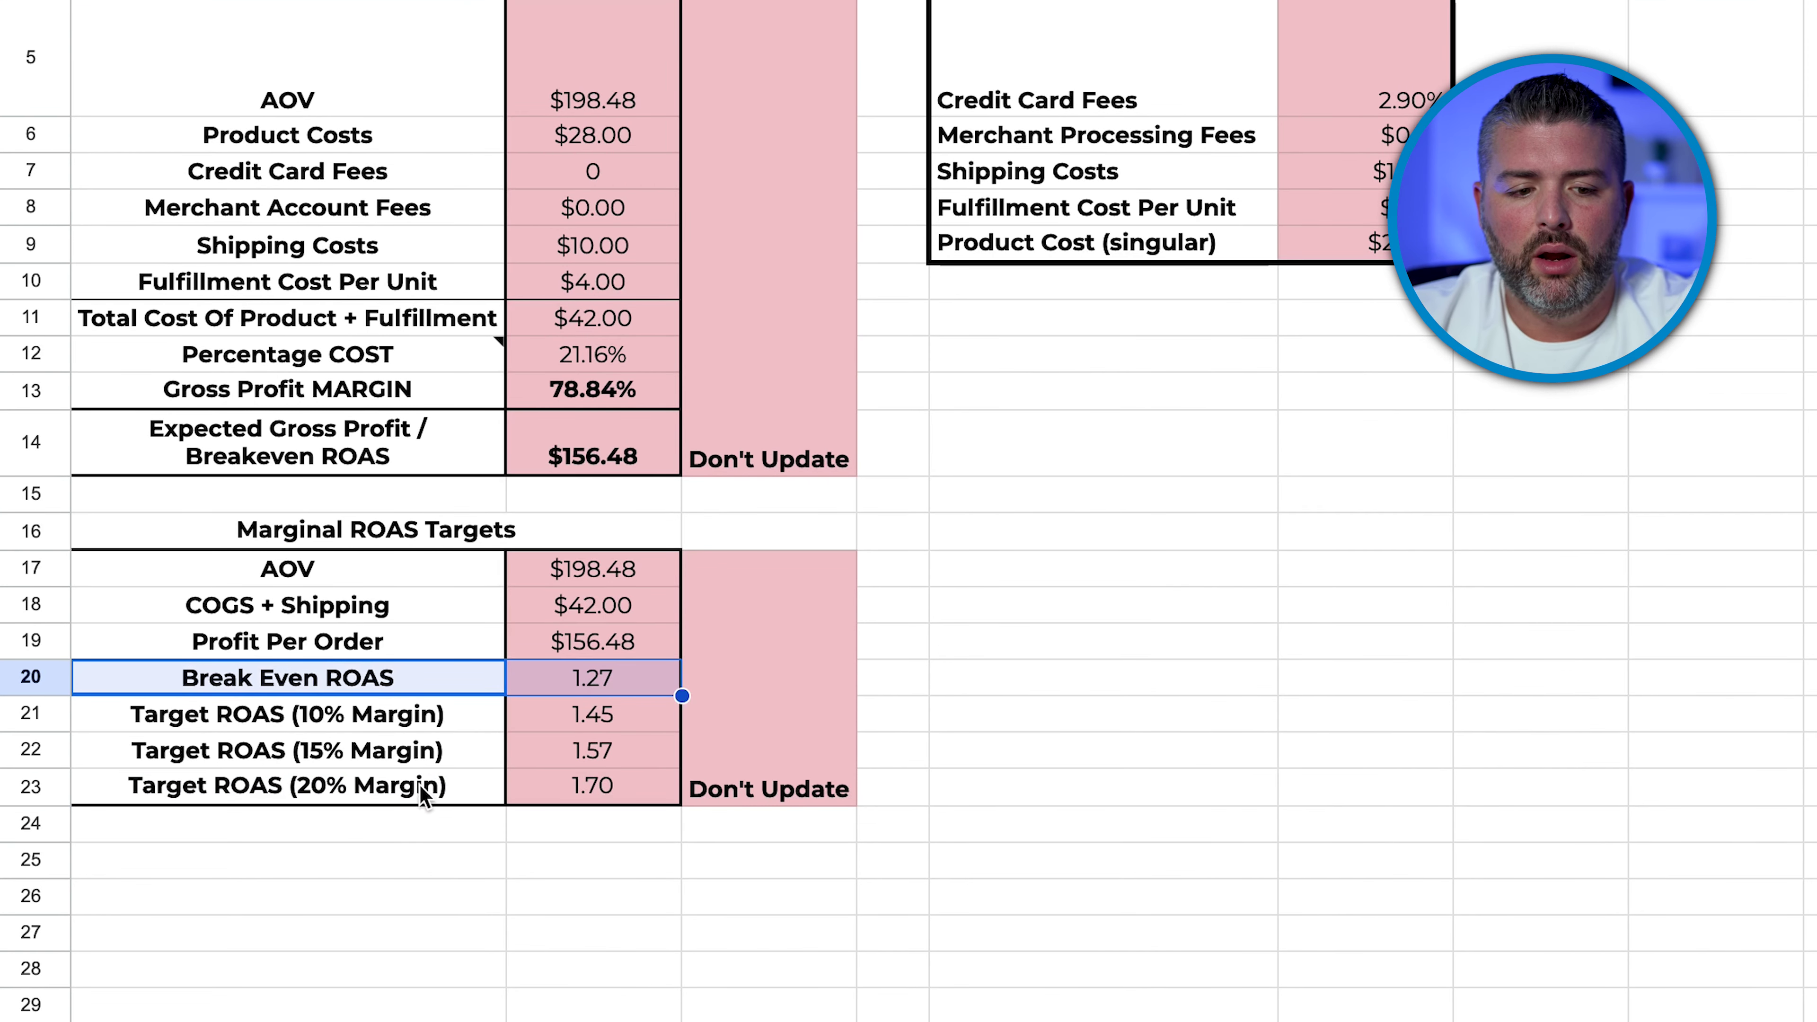
left_click_drag(422, 794, 643, 787)
left_click(647, 790)
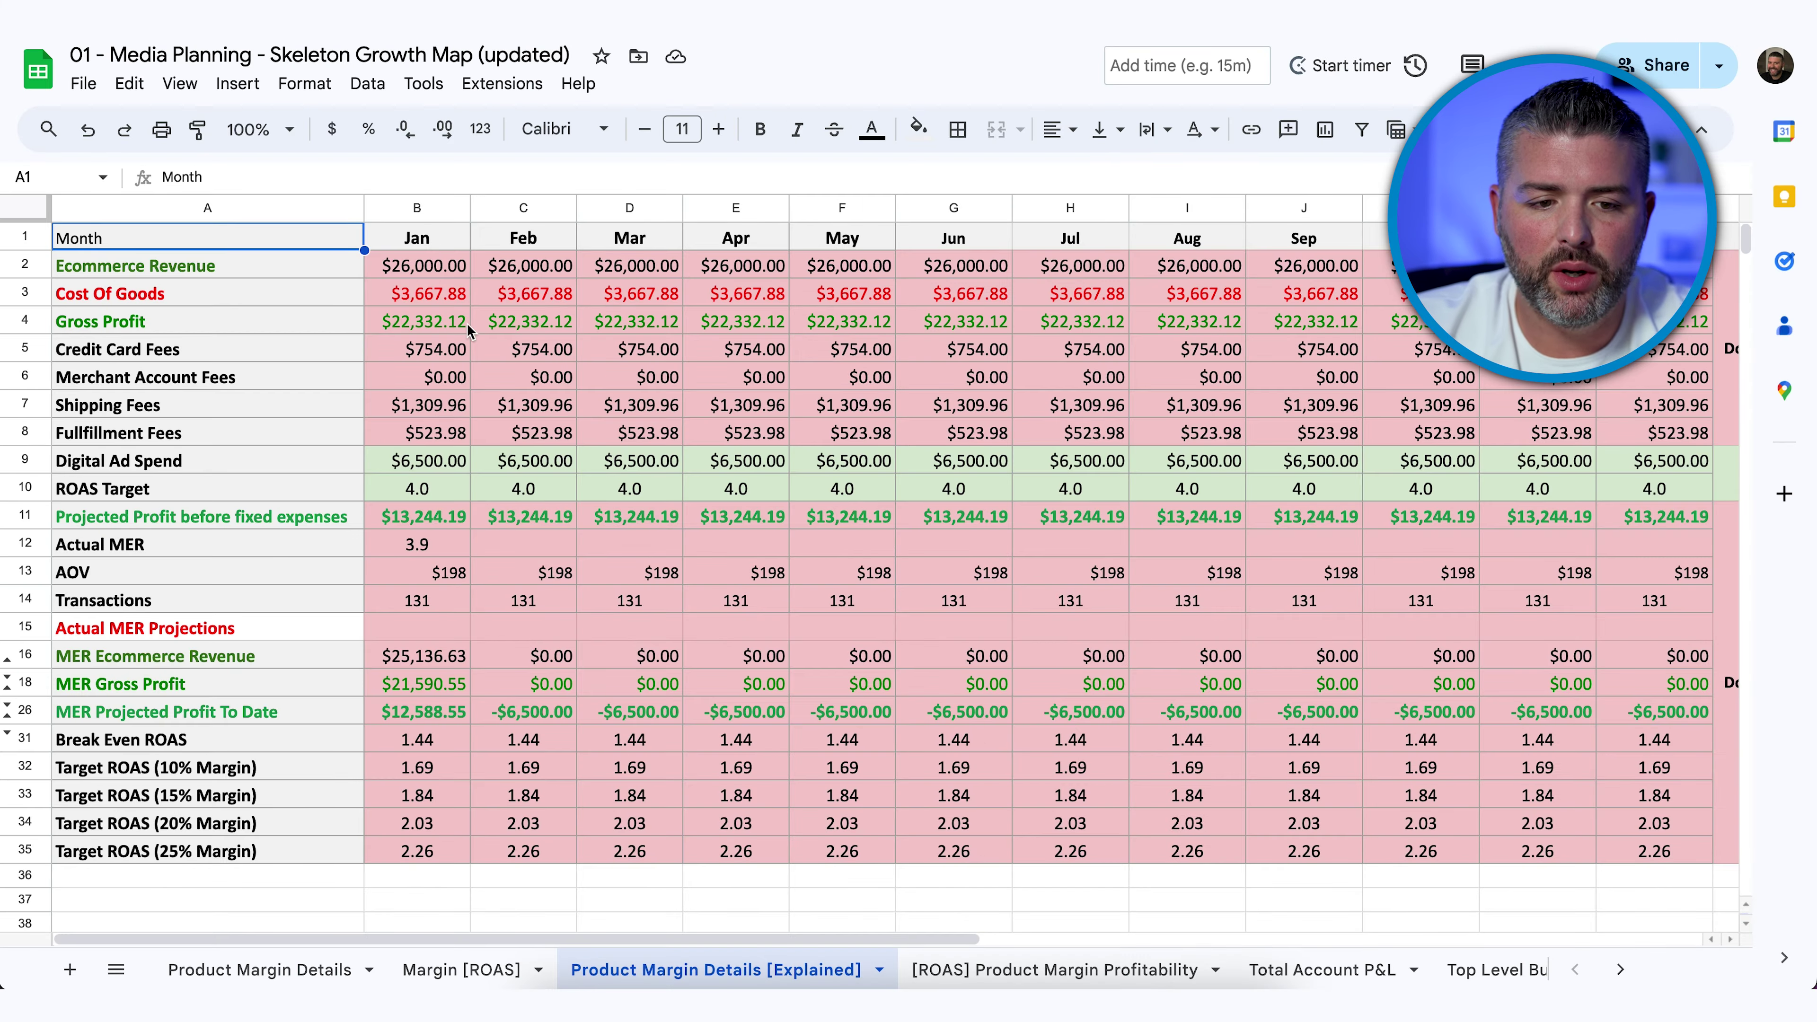
left_click(432, 452)
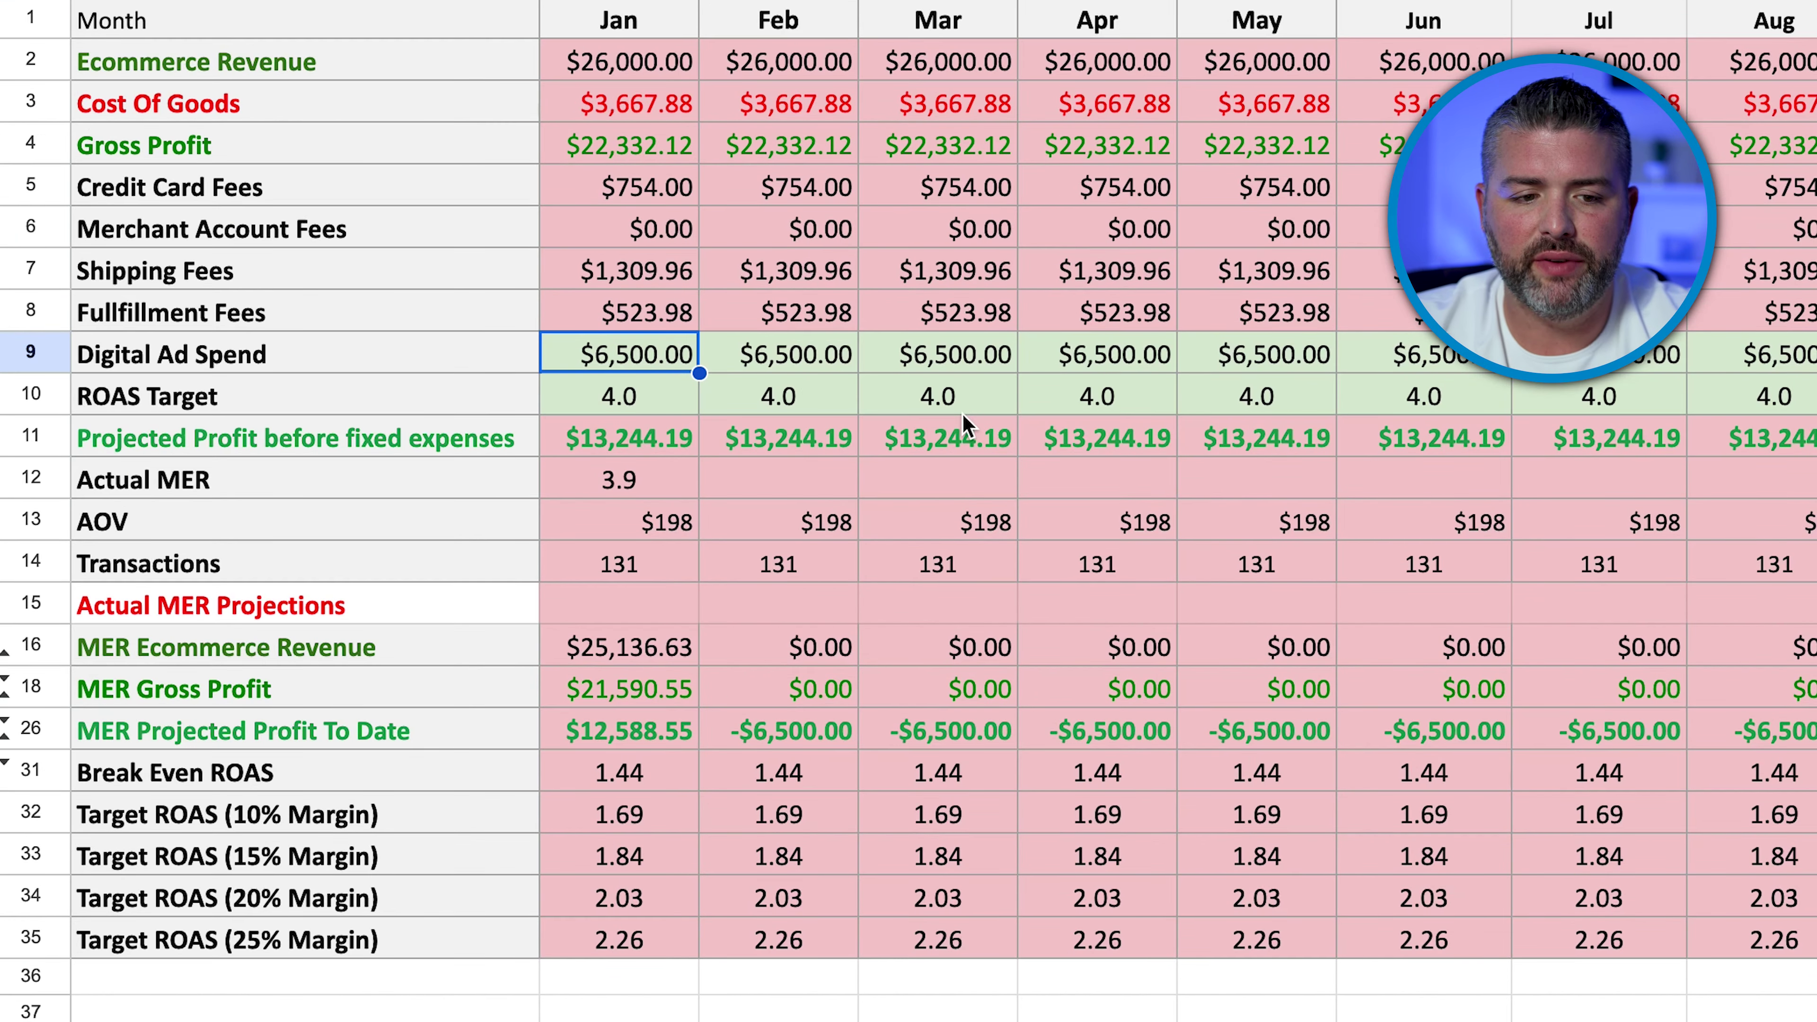
left_click(608, 401)
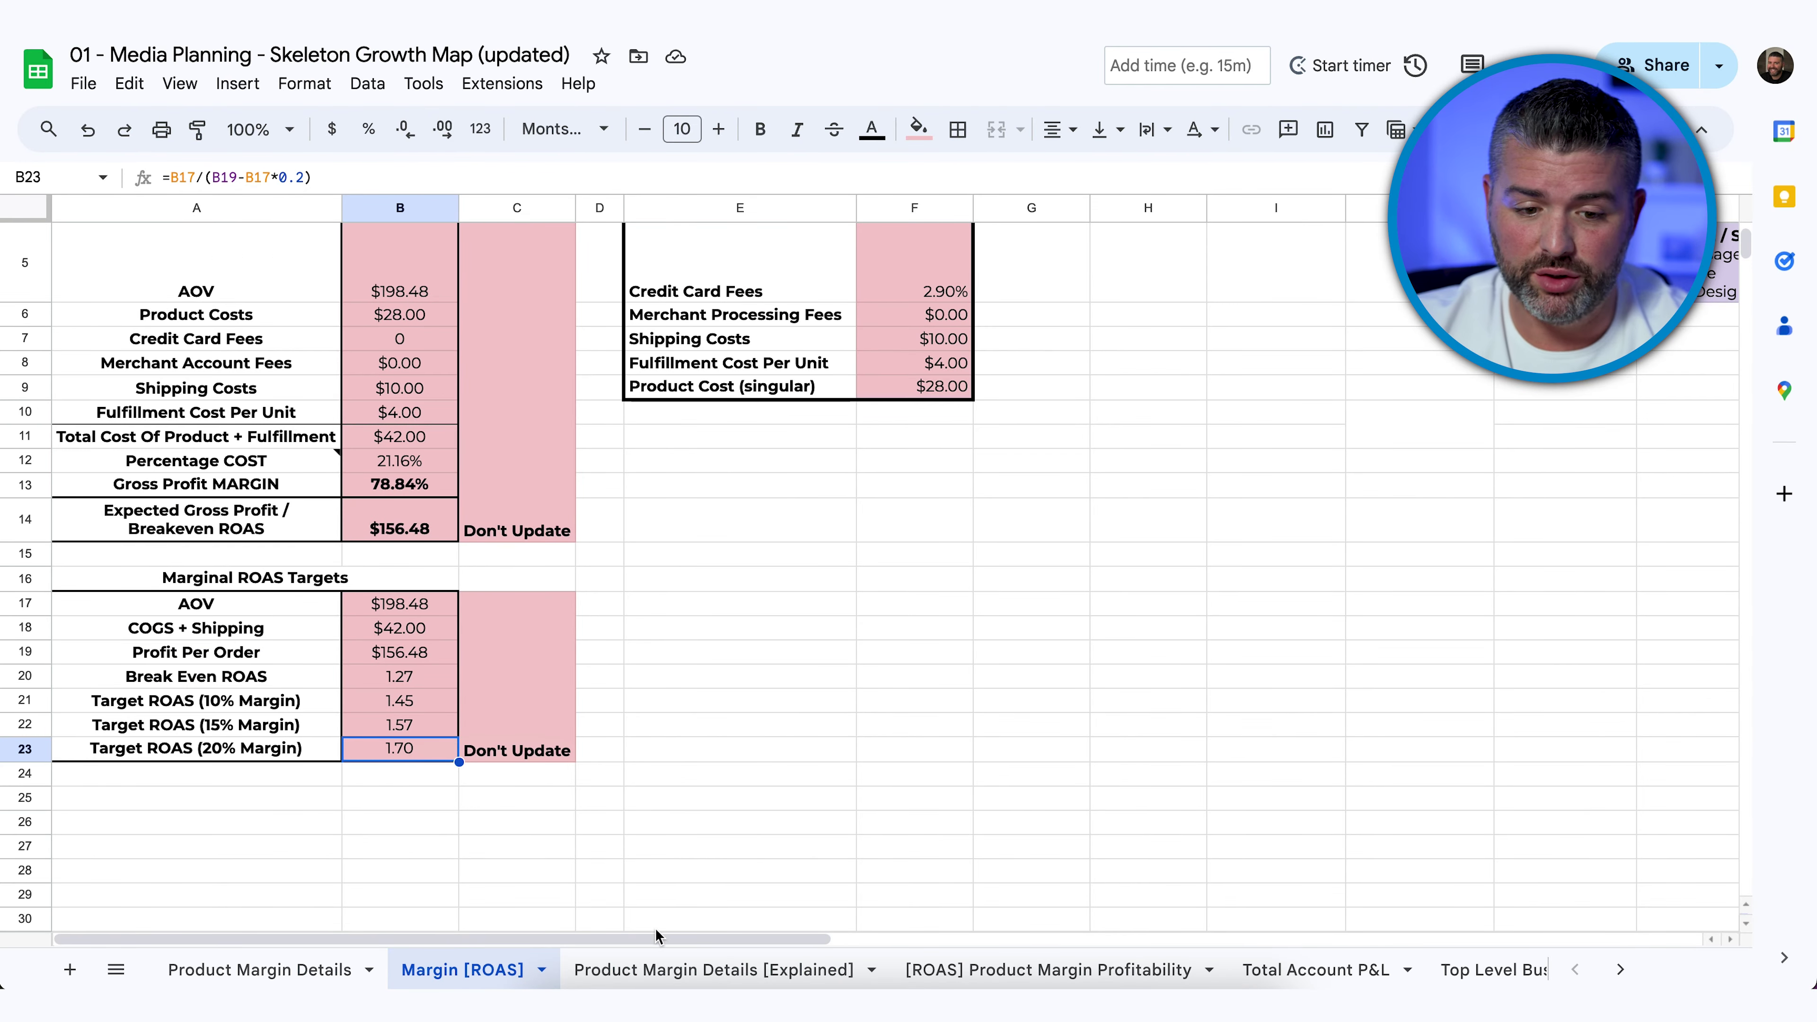
Step: In Product Margin Details [Explained], inspect January revenue, gross profit, ad spend and projected profit
left_click(723, 972)
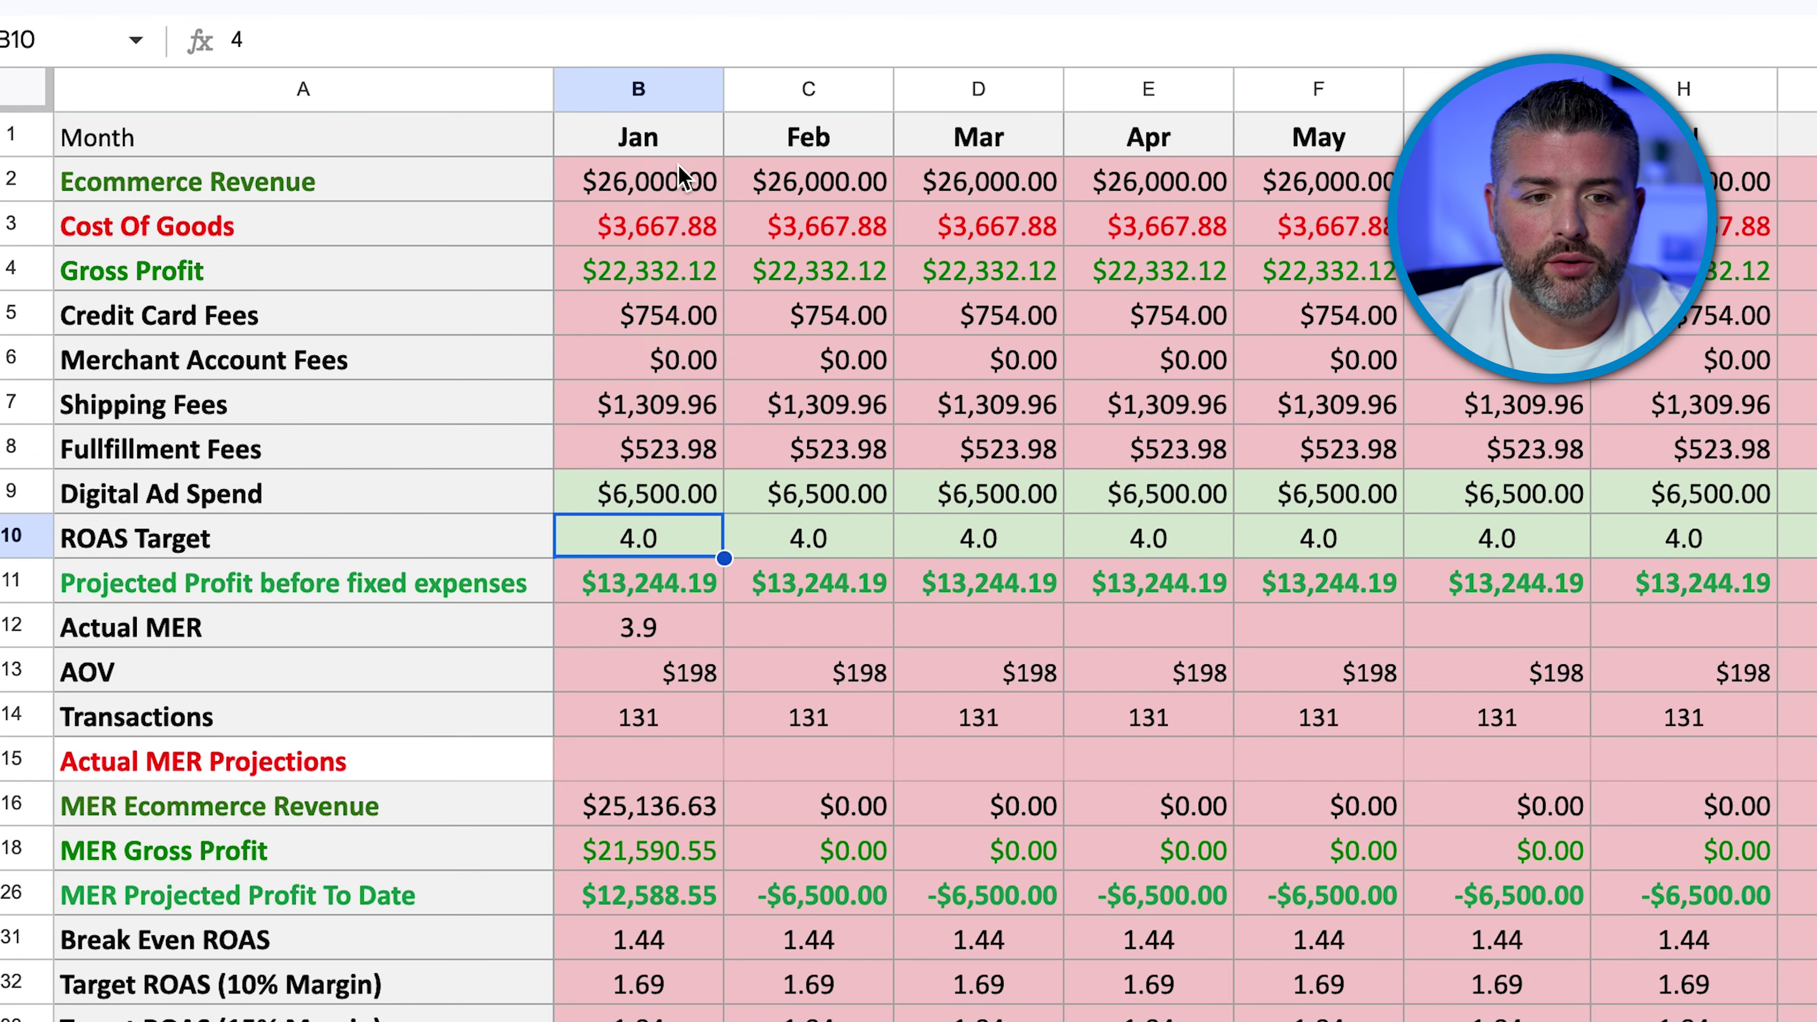
left_click(446, 268)
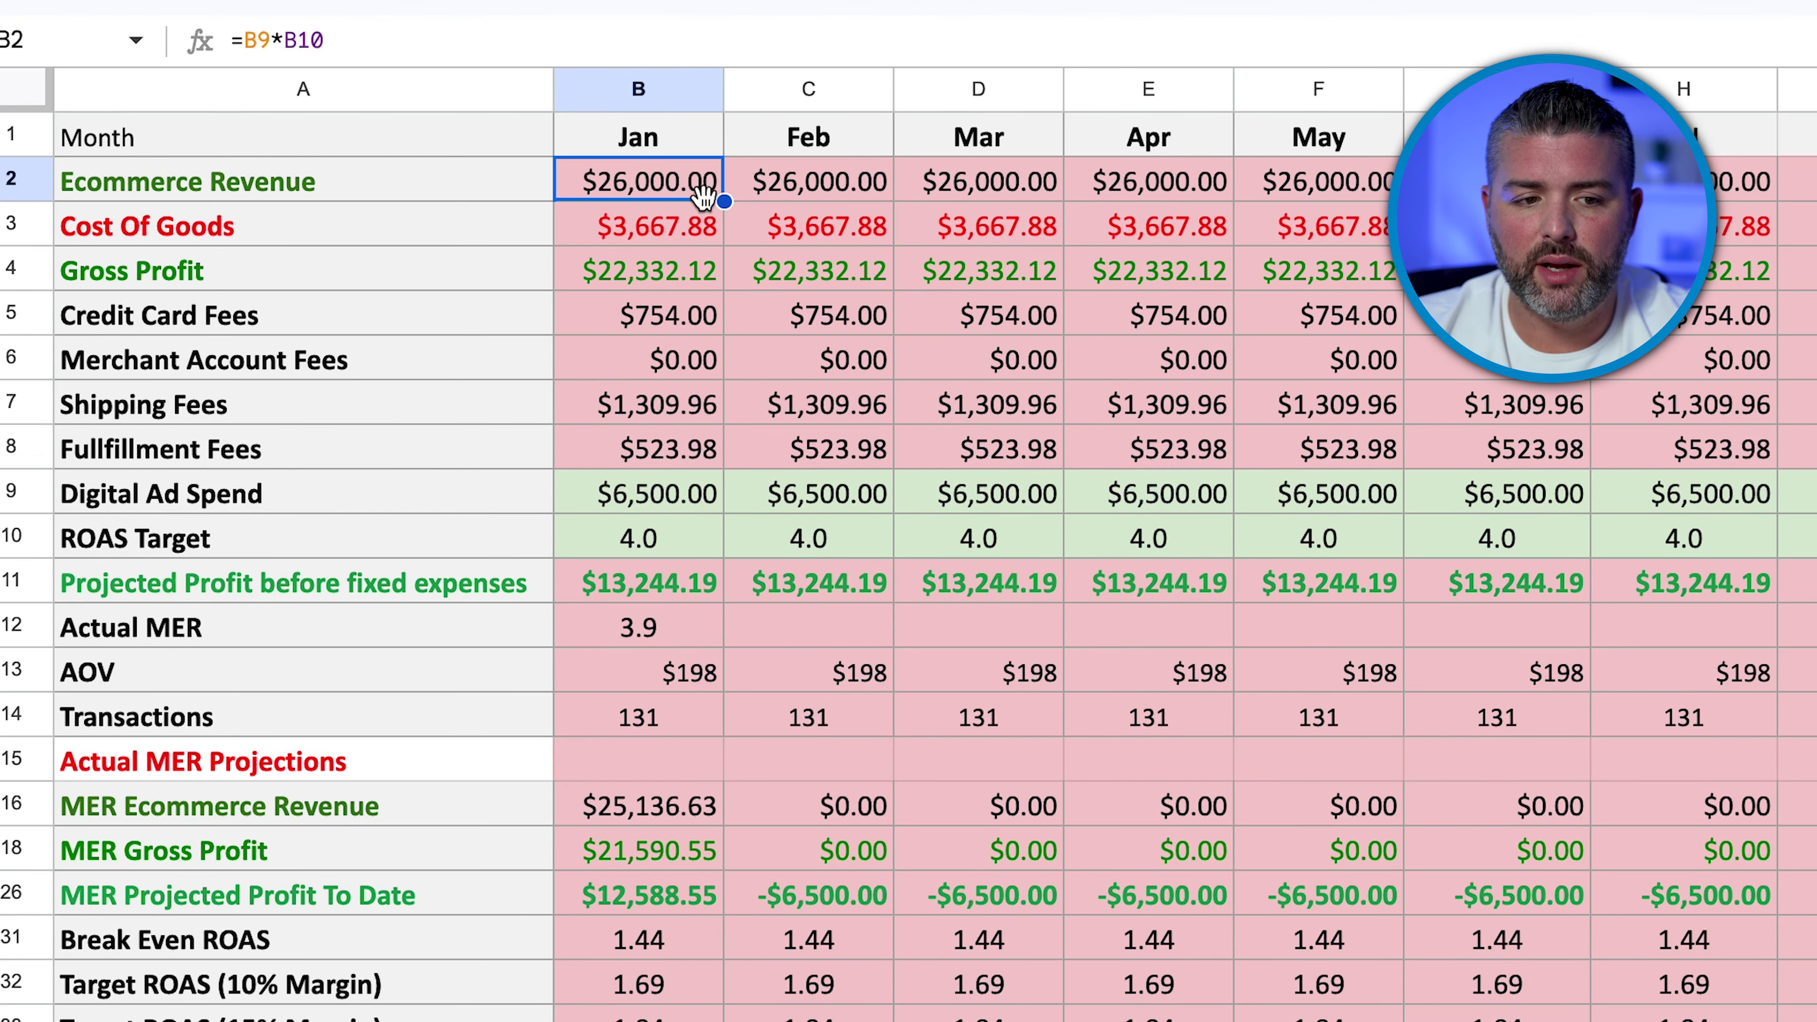
left_click(691, 272)
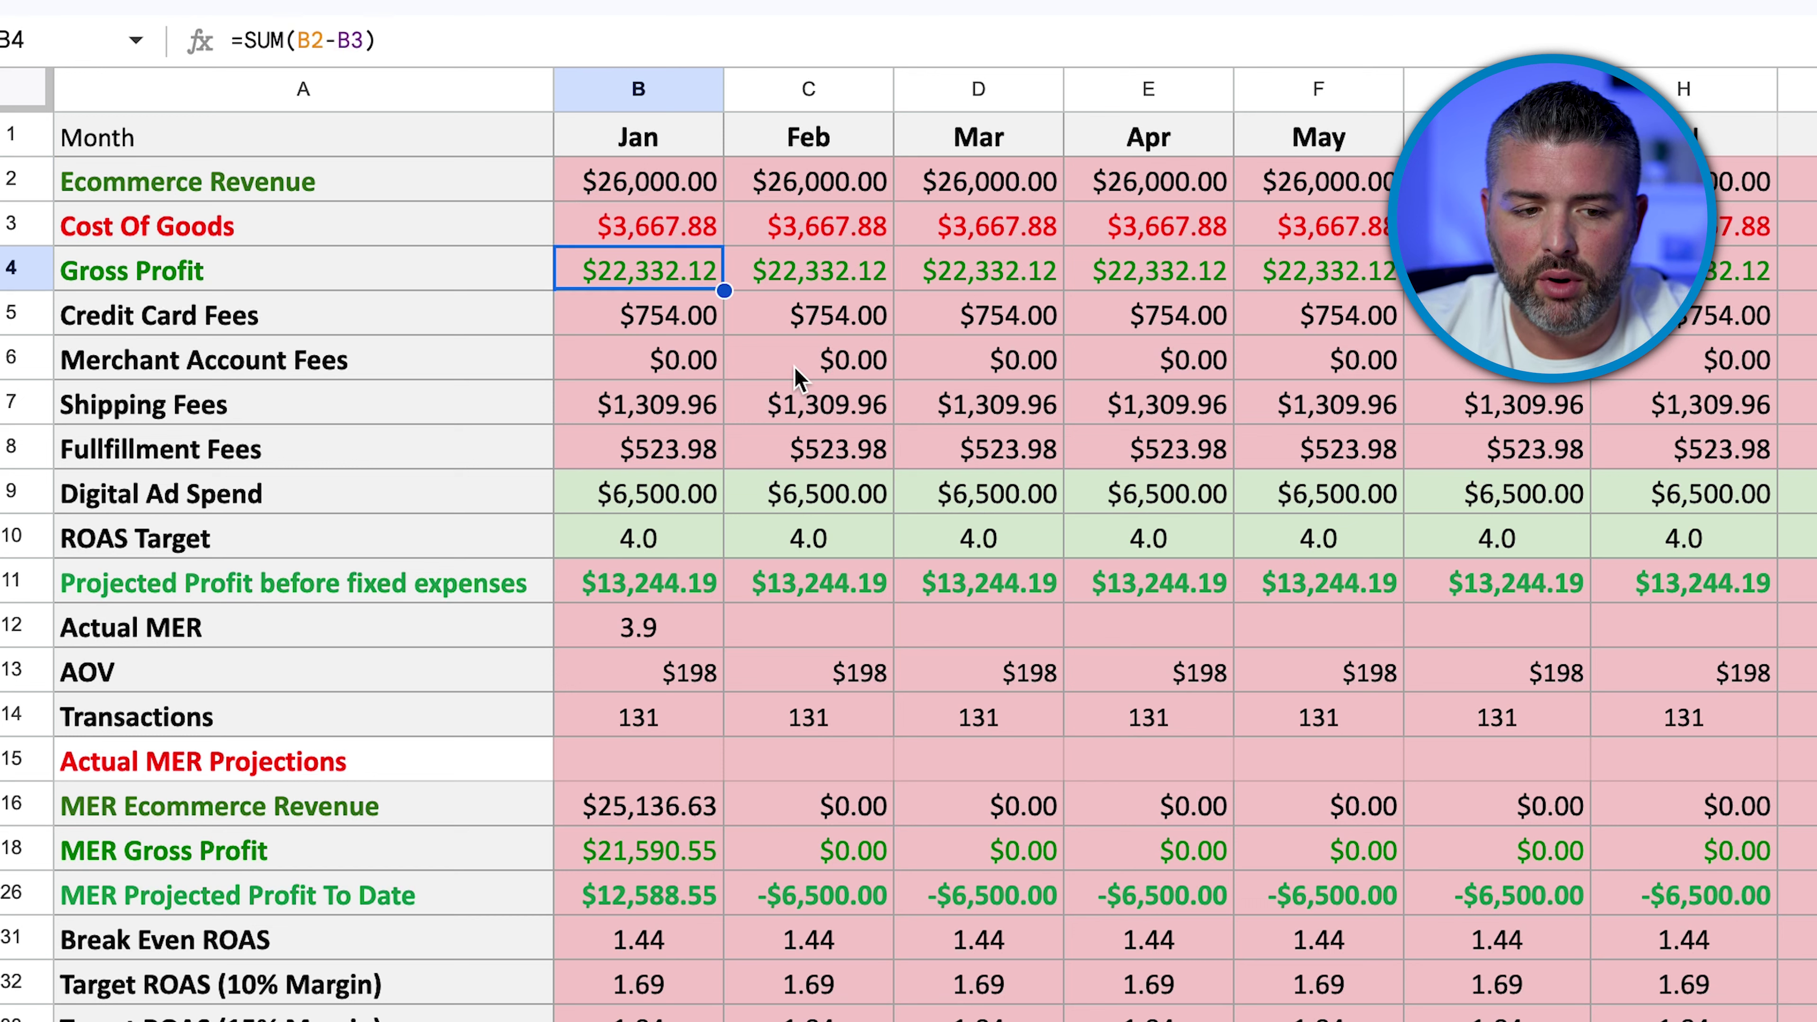
left_click(672, 598)
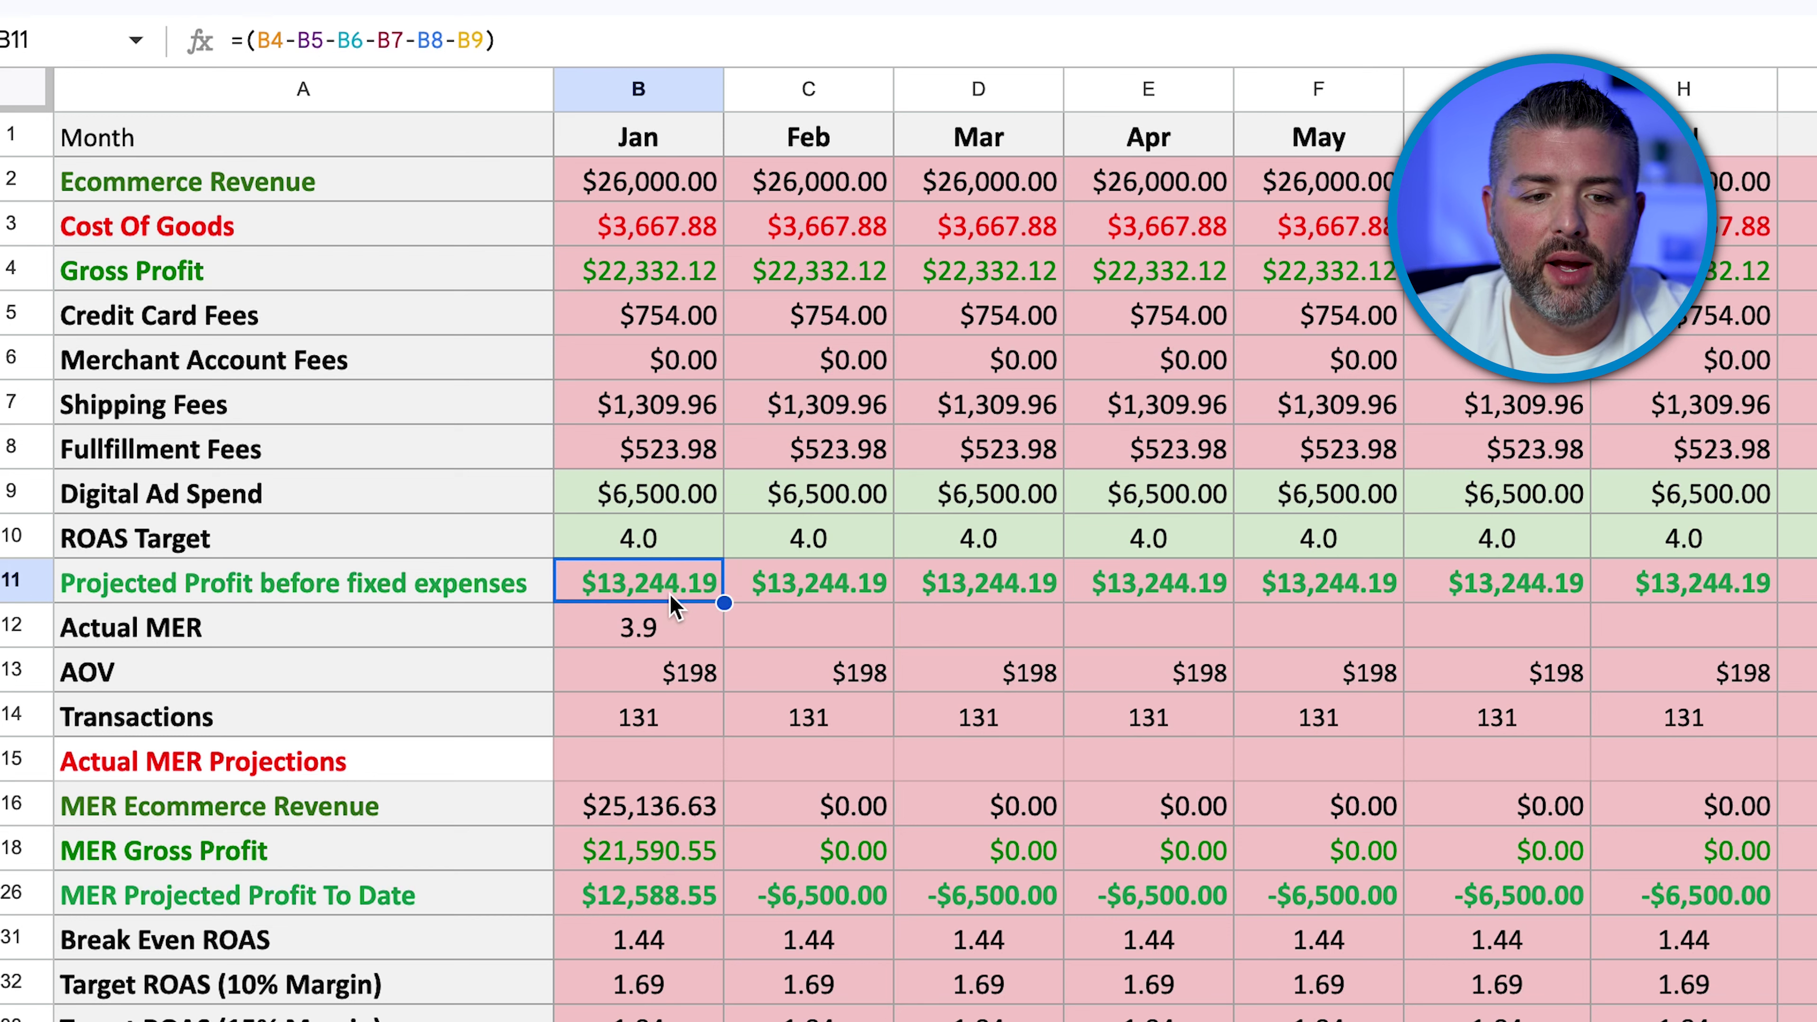
left_click(670, 503)
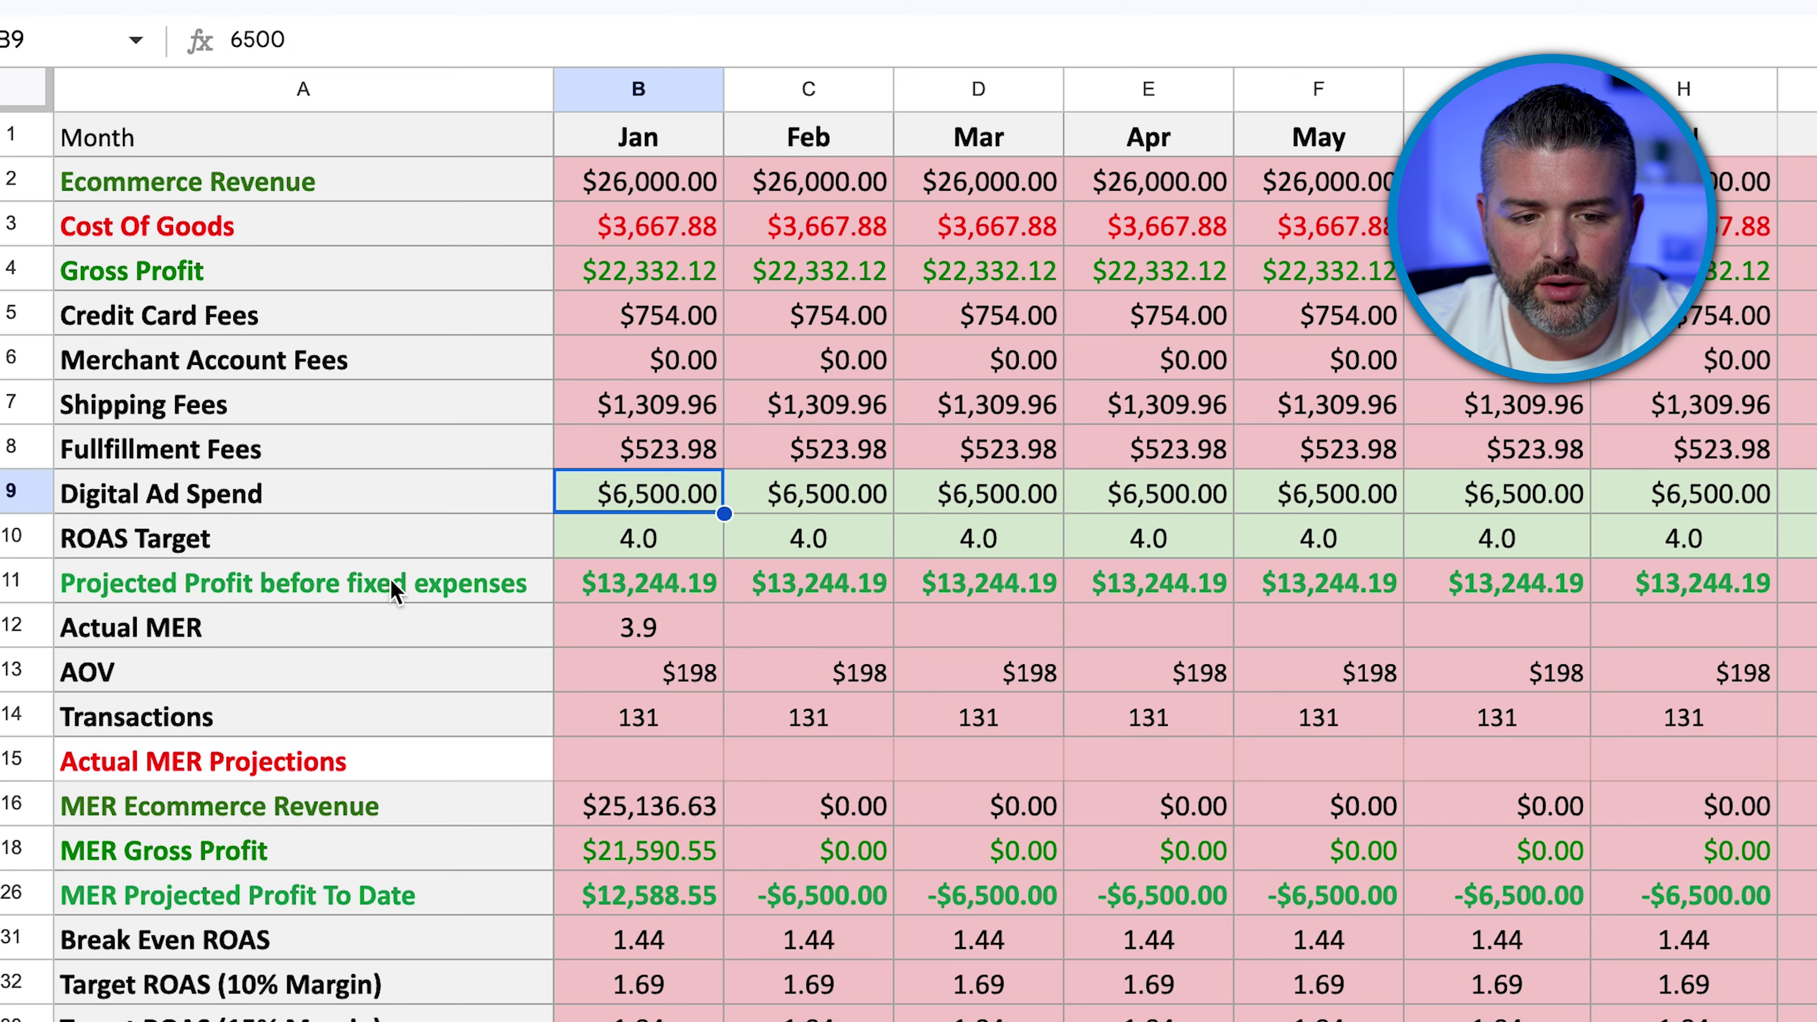
left_click_drag(391, 578, 634, 583)
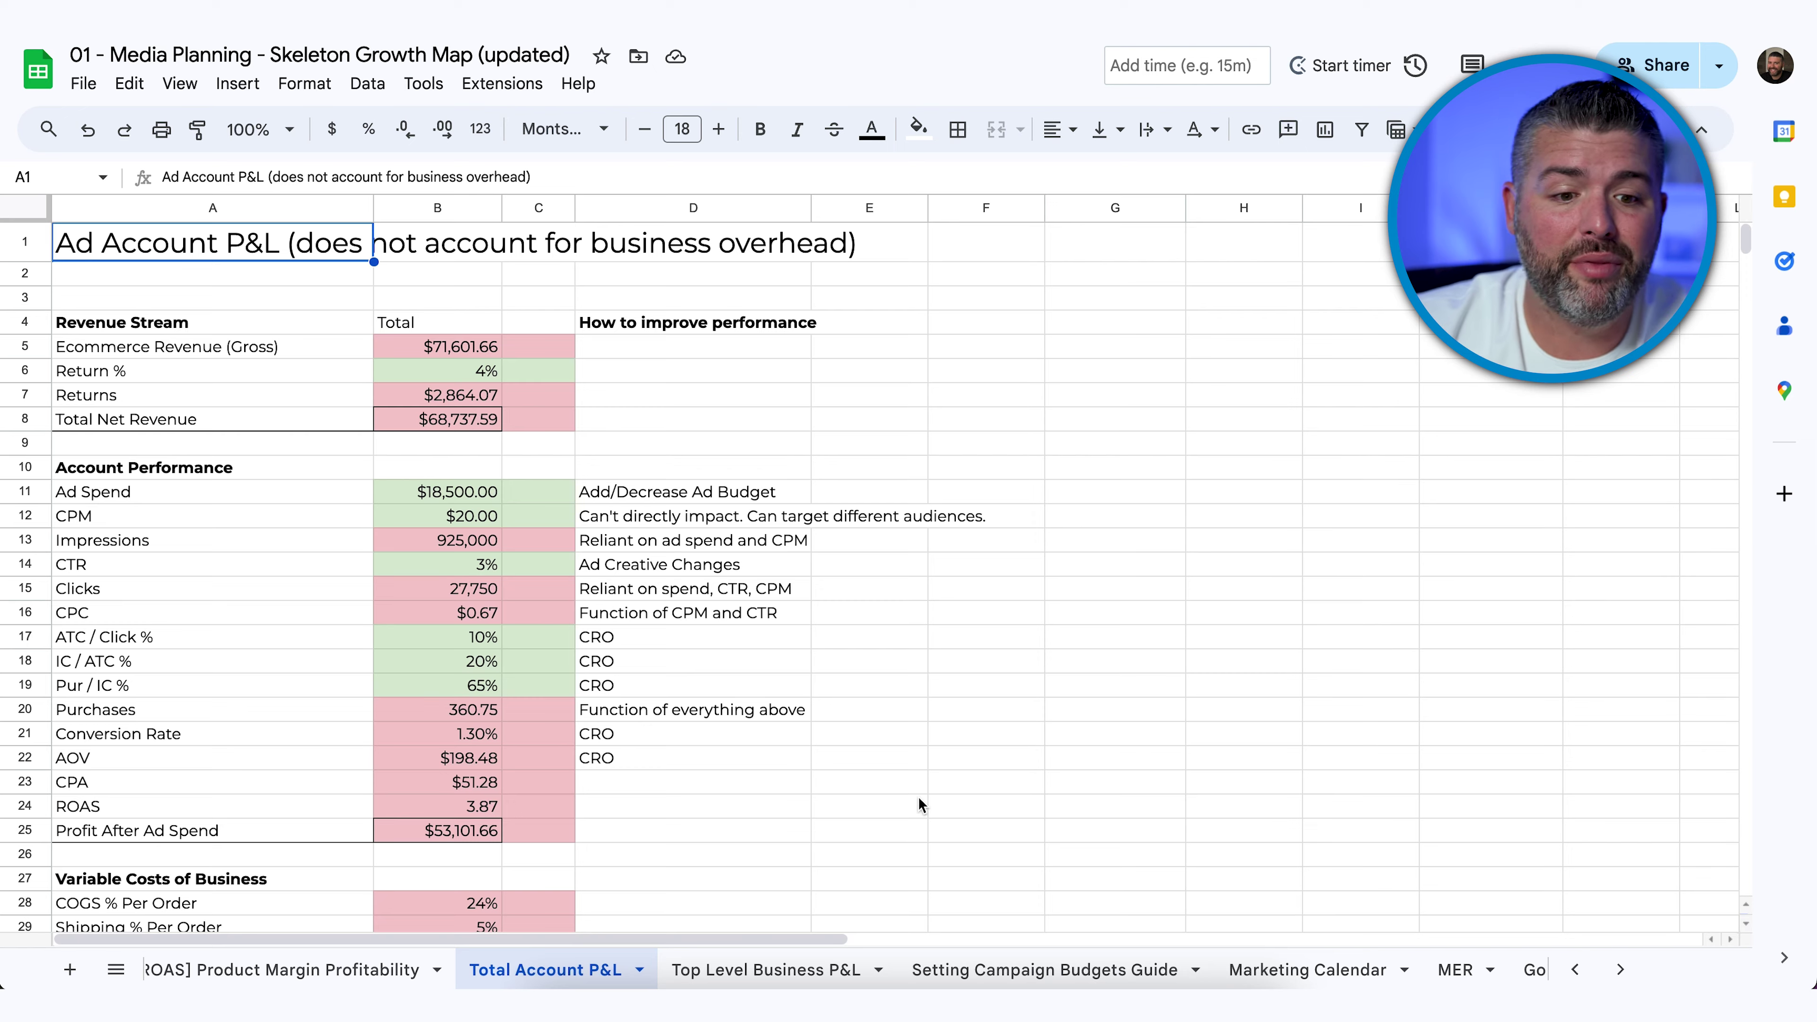
scroll(918, 797, "down", 1)
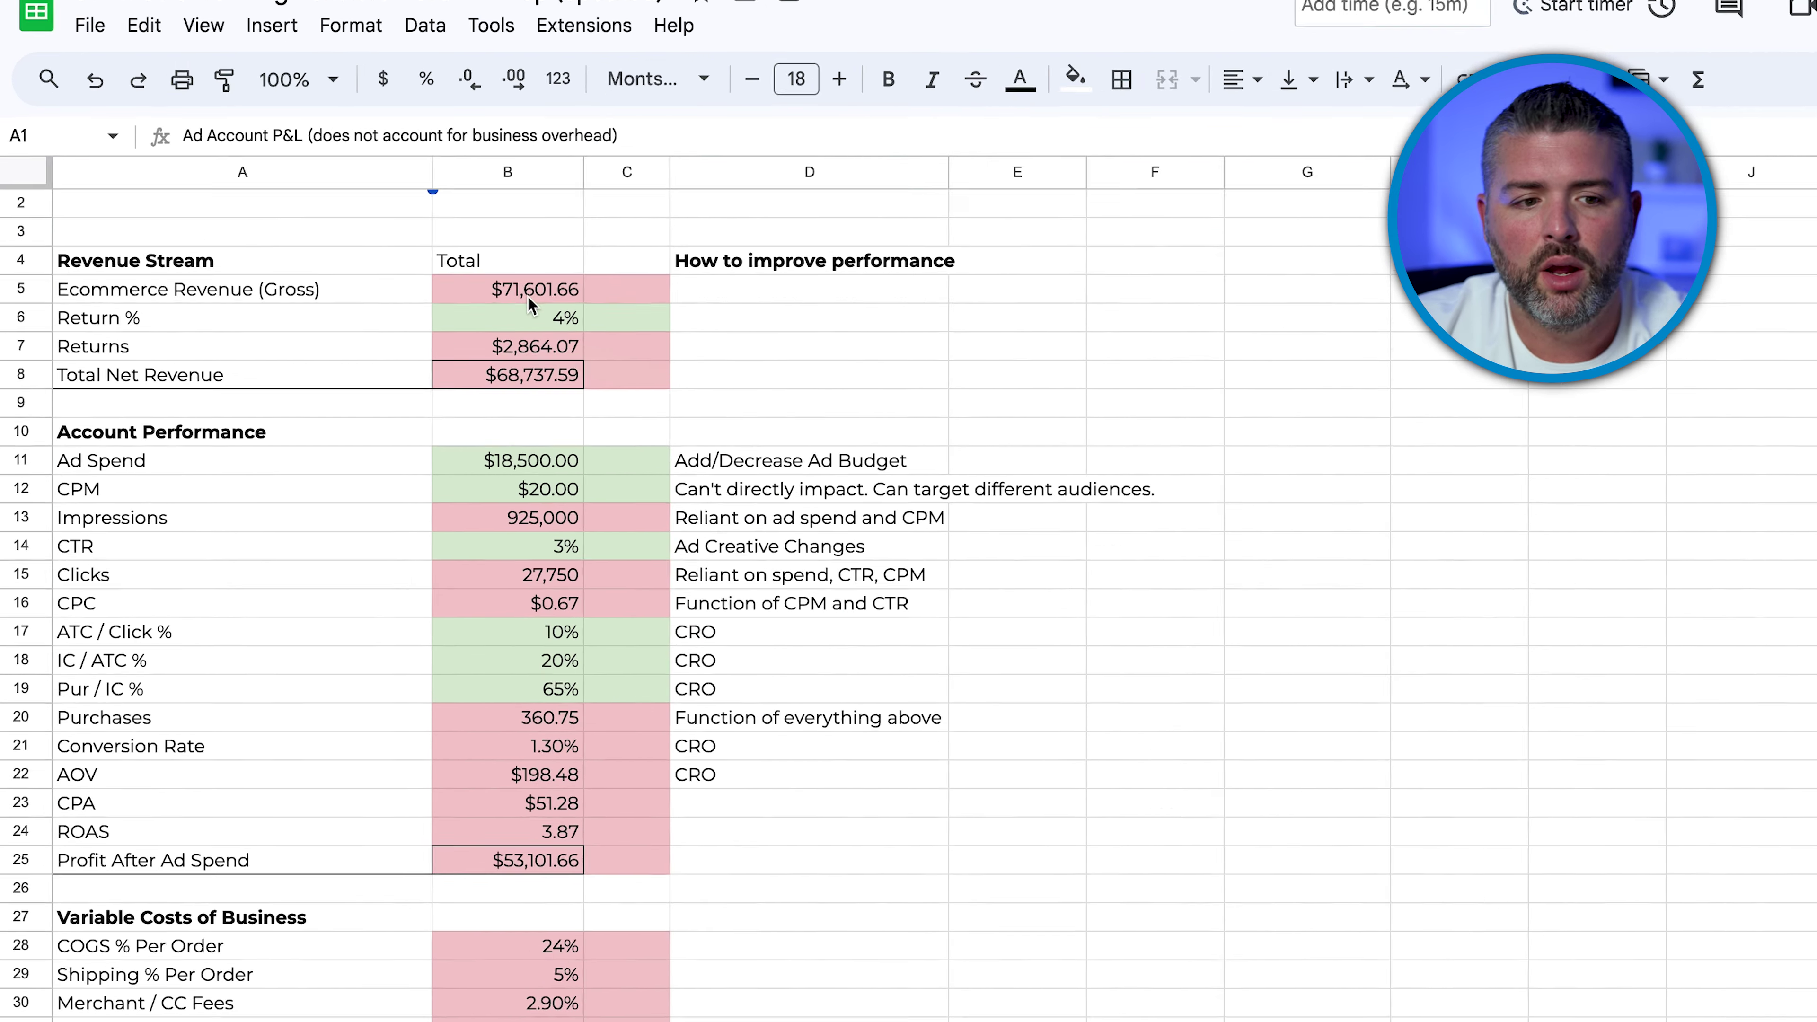
left_click(455, 311)
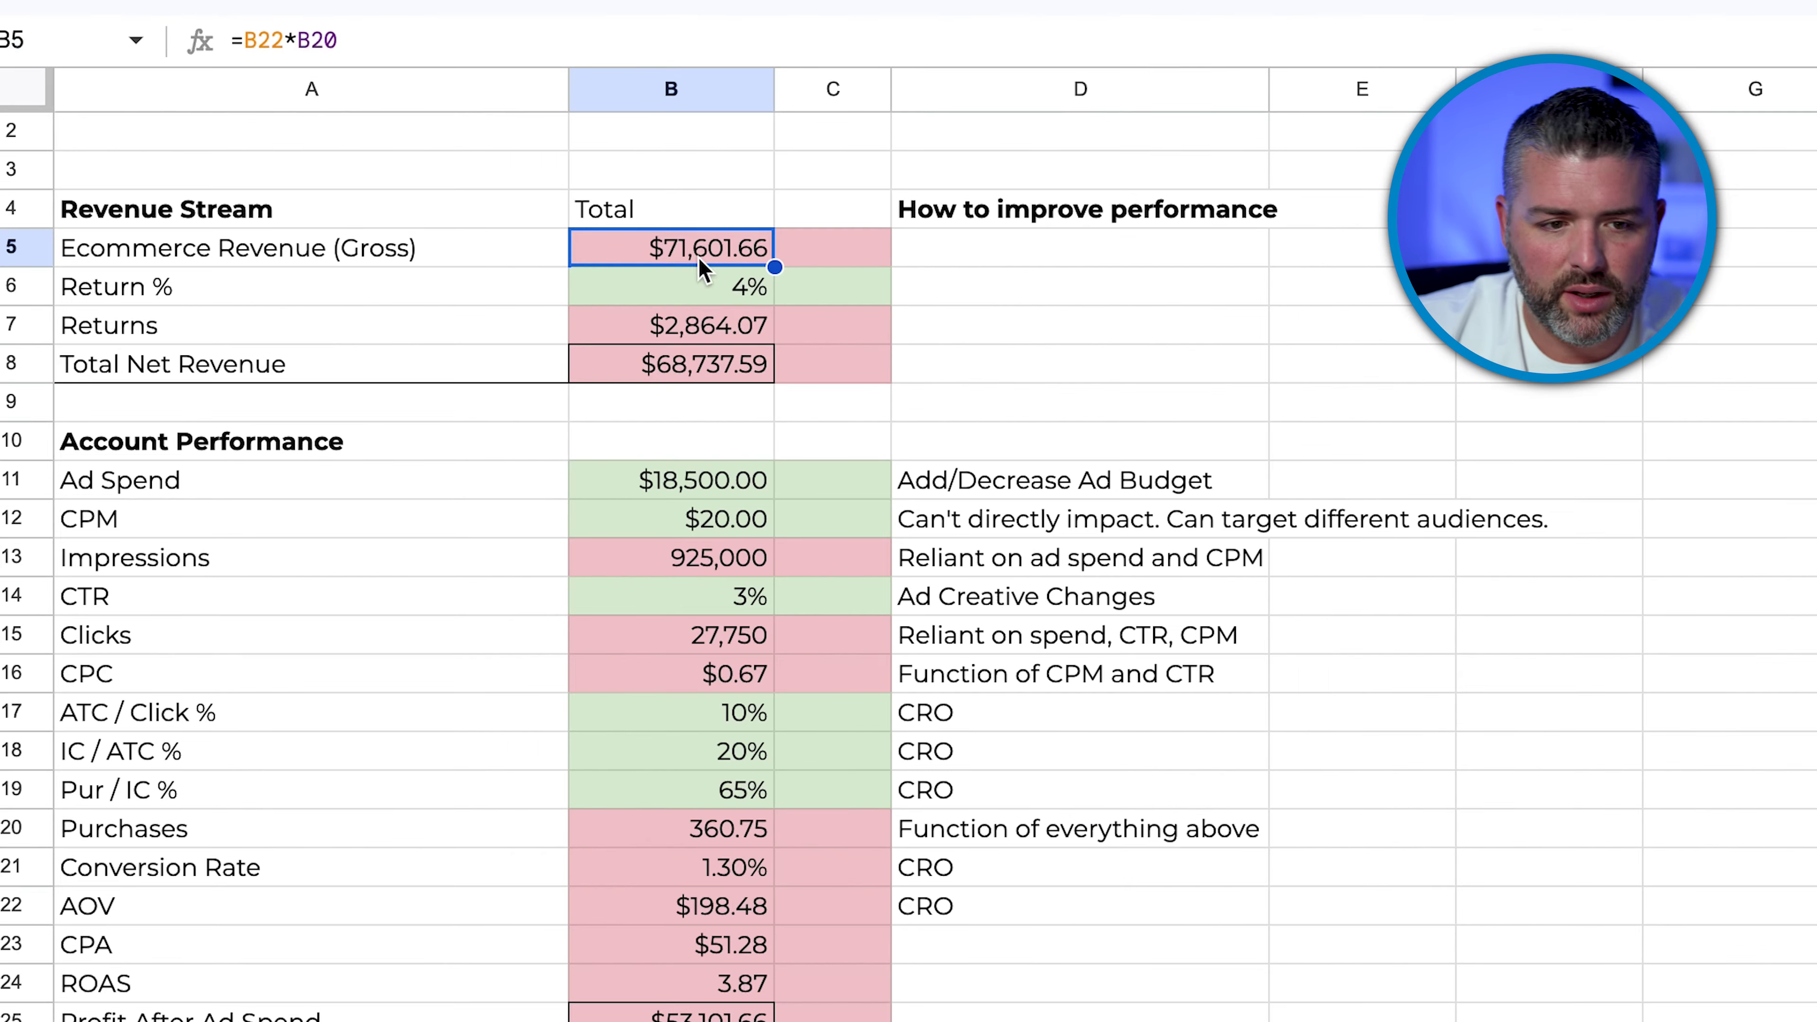
double_click(722, 252)
left_click(1123, 421)
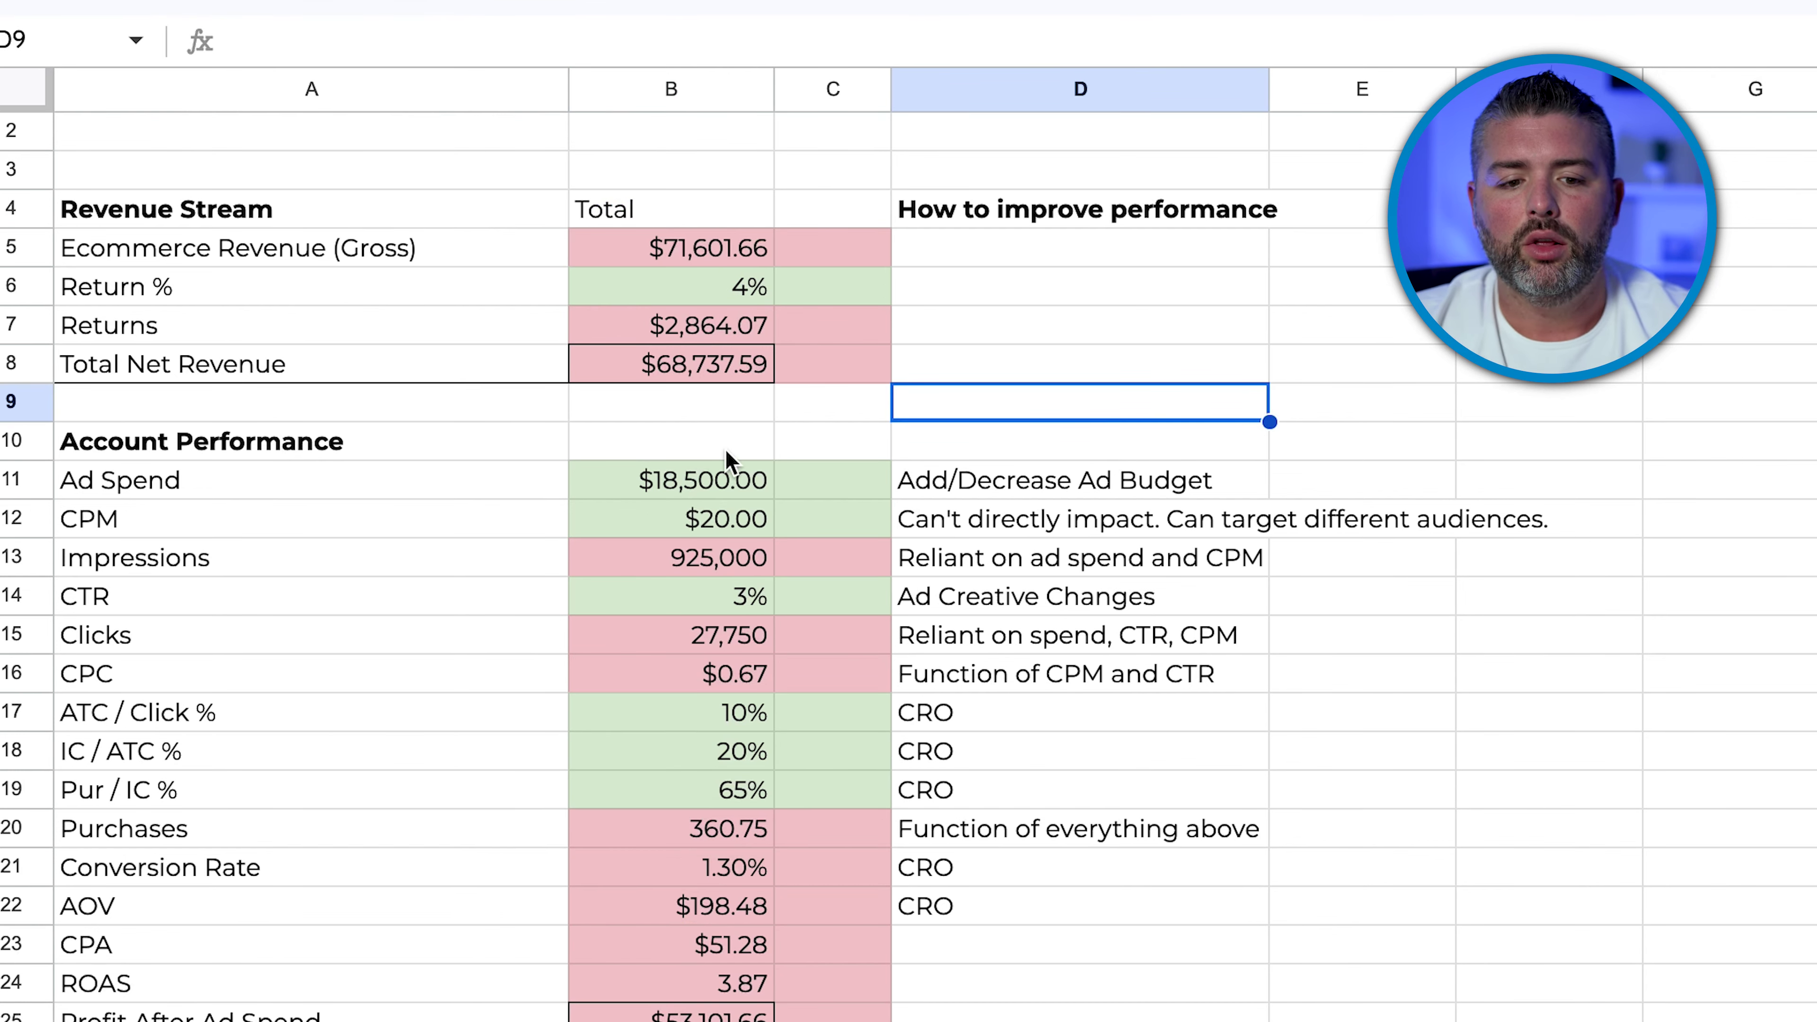
left_click_drag(725, 516, 723, 987)
scroll(722, 801, "down", 5)
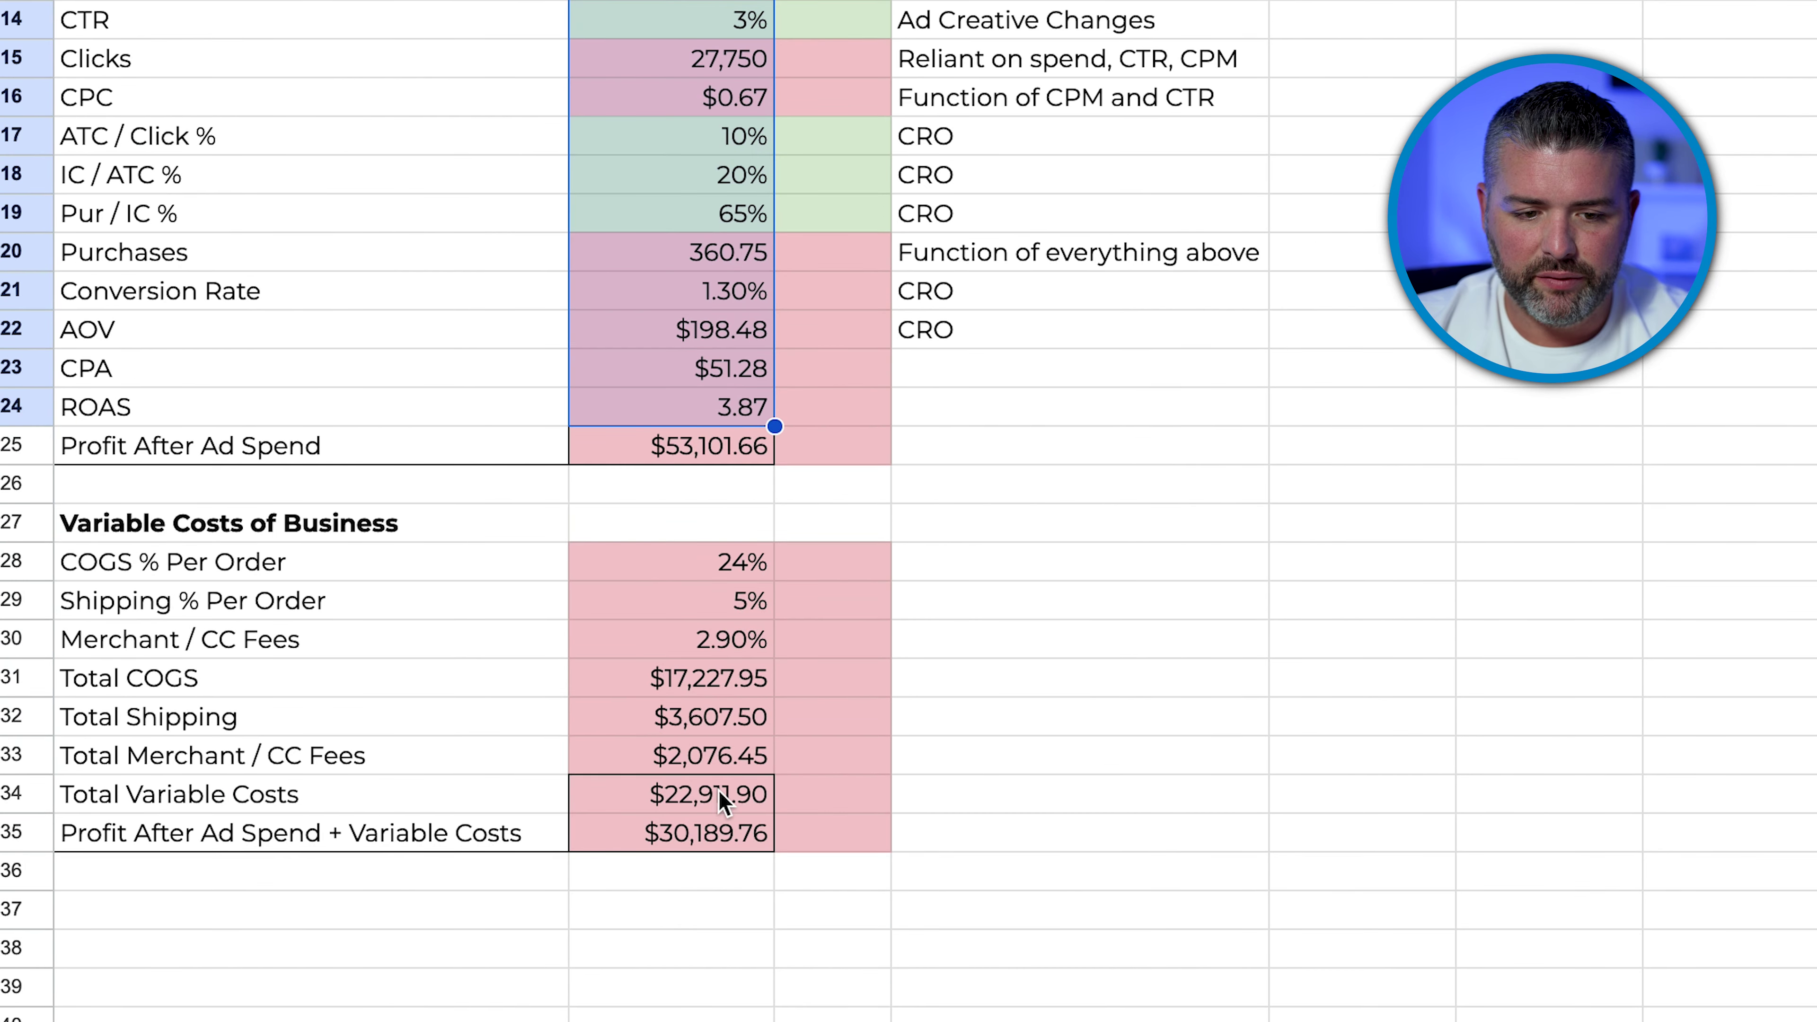
left_click(716, 830)
left_click(935, 885)
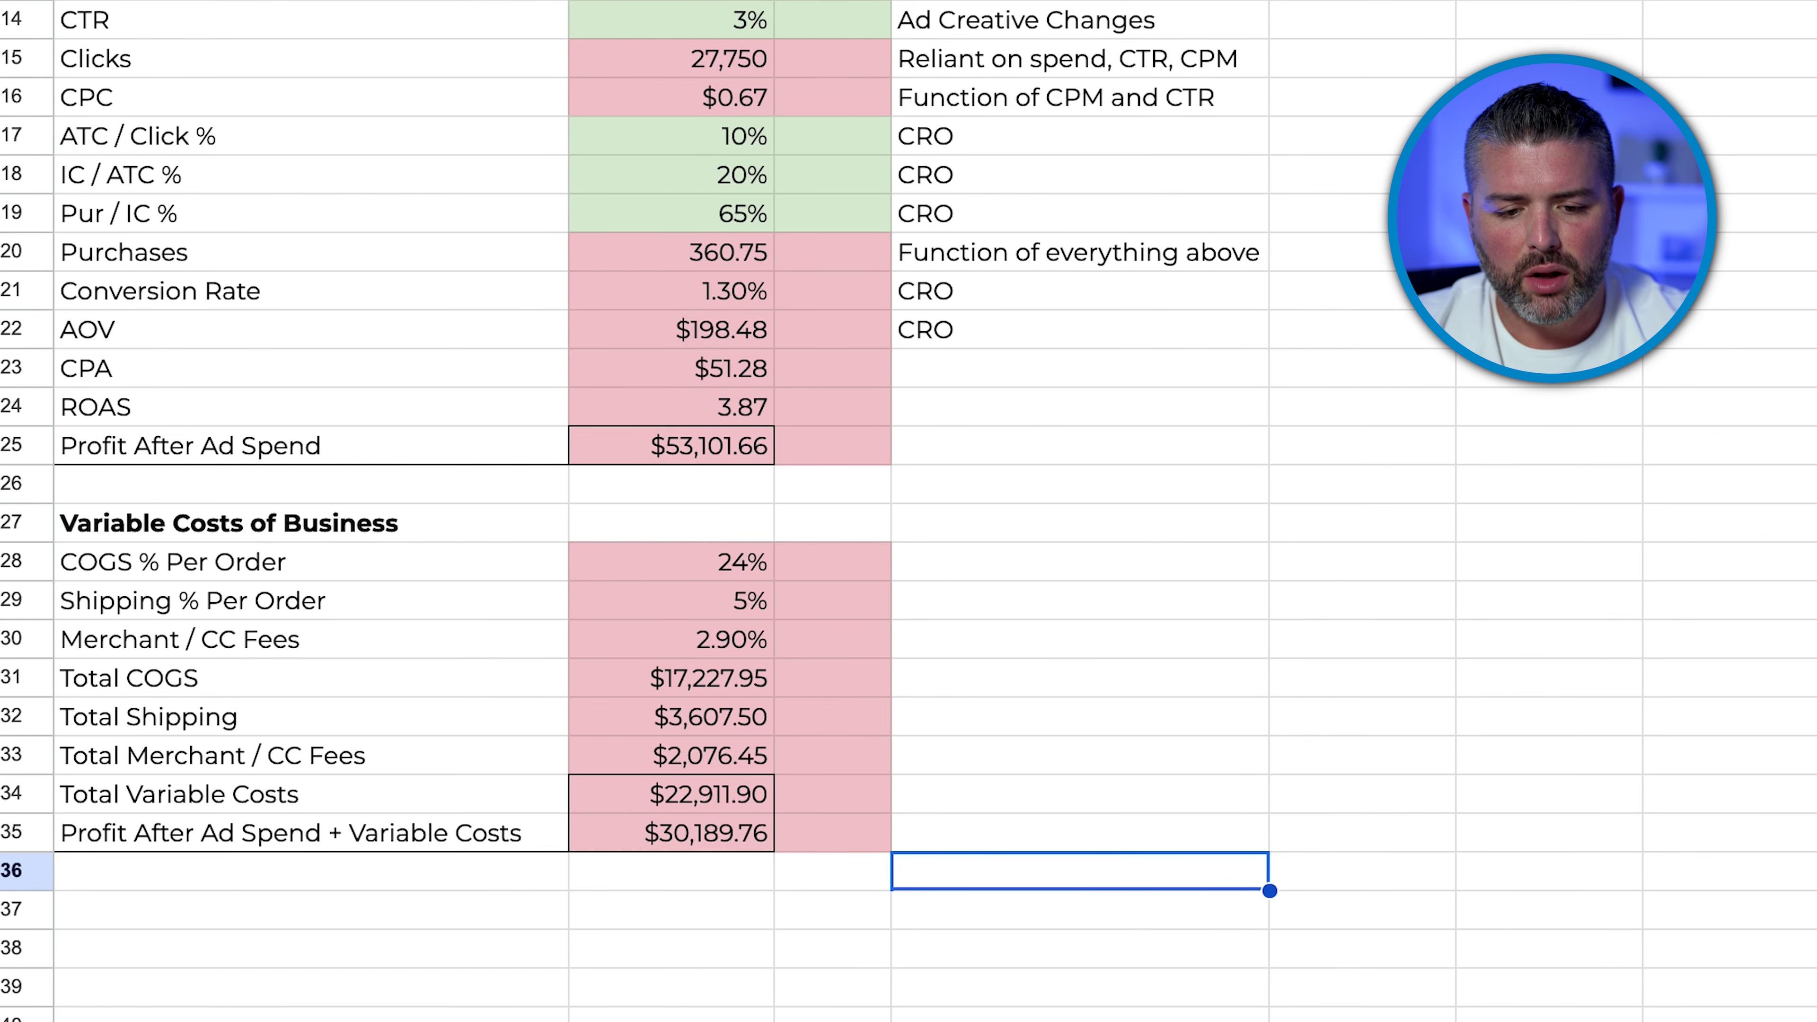
left_click(1066, 1019)
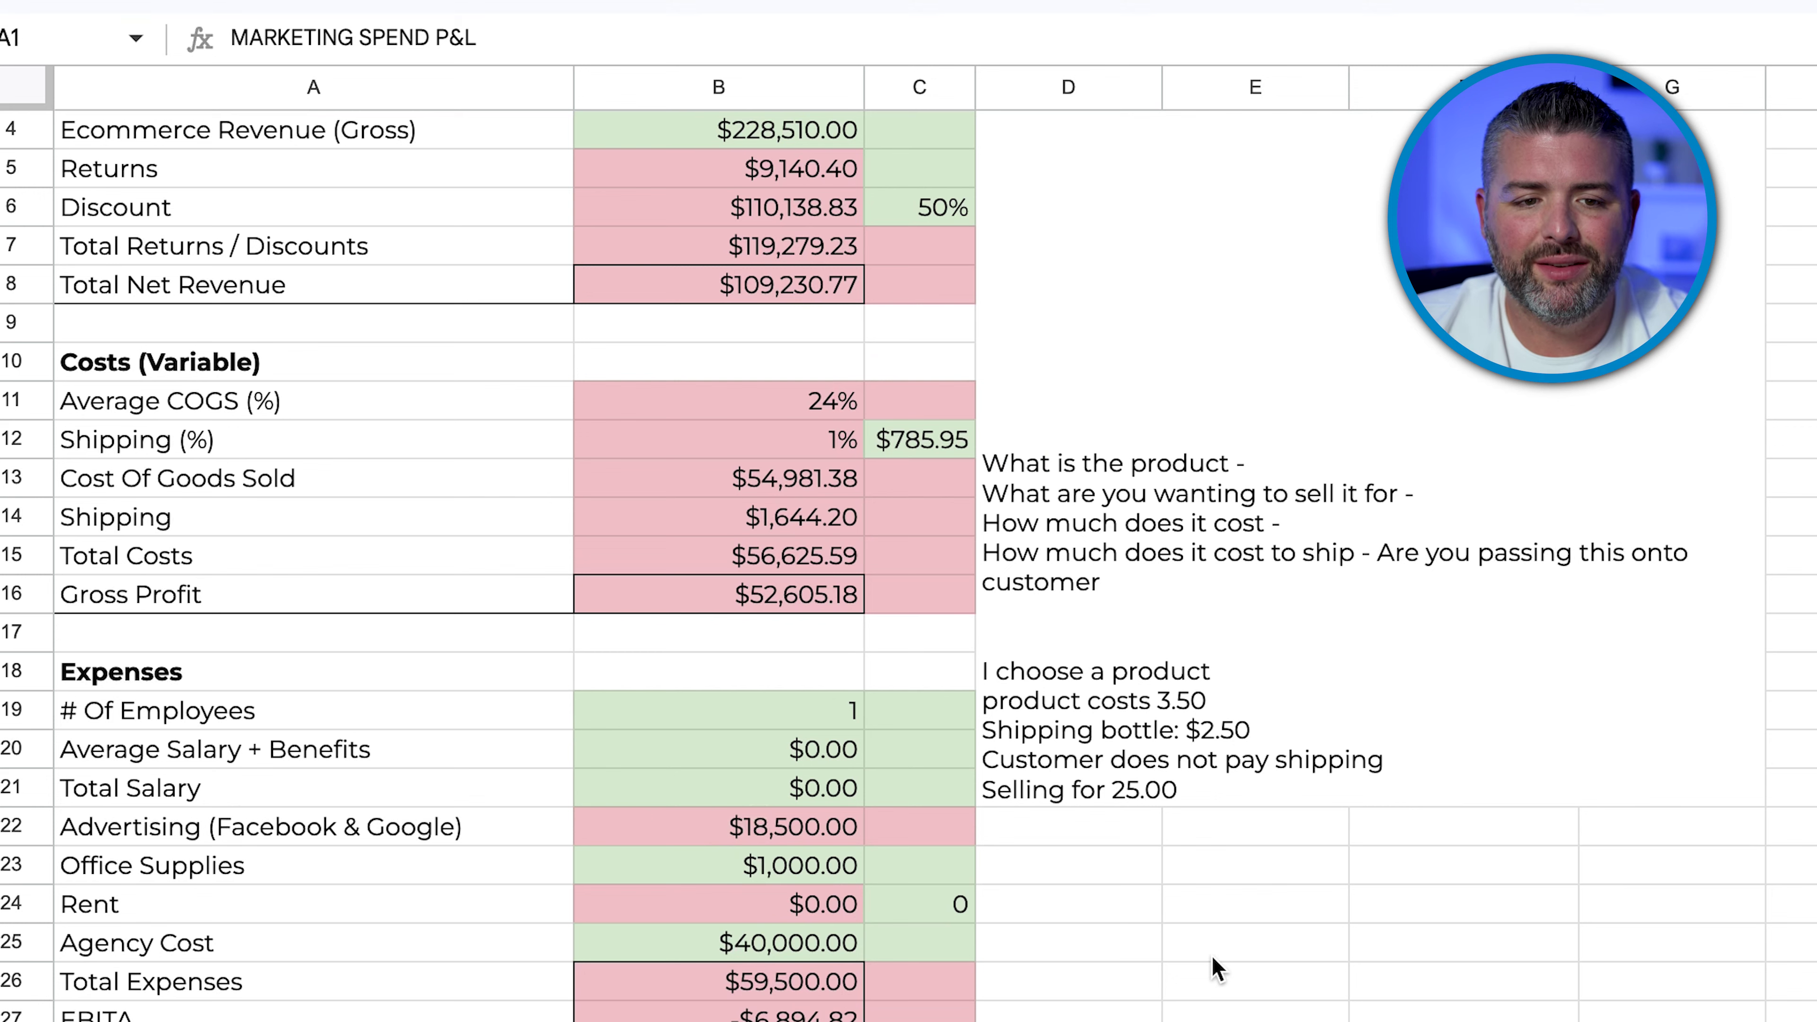
Step: Inspect the P&L's gross revenue, net revenue, employee count and salary cells, then open the budgets guide
left_click(783, 139)
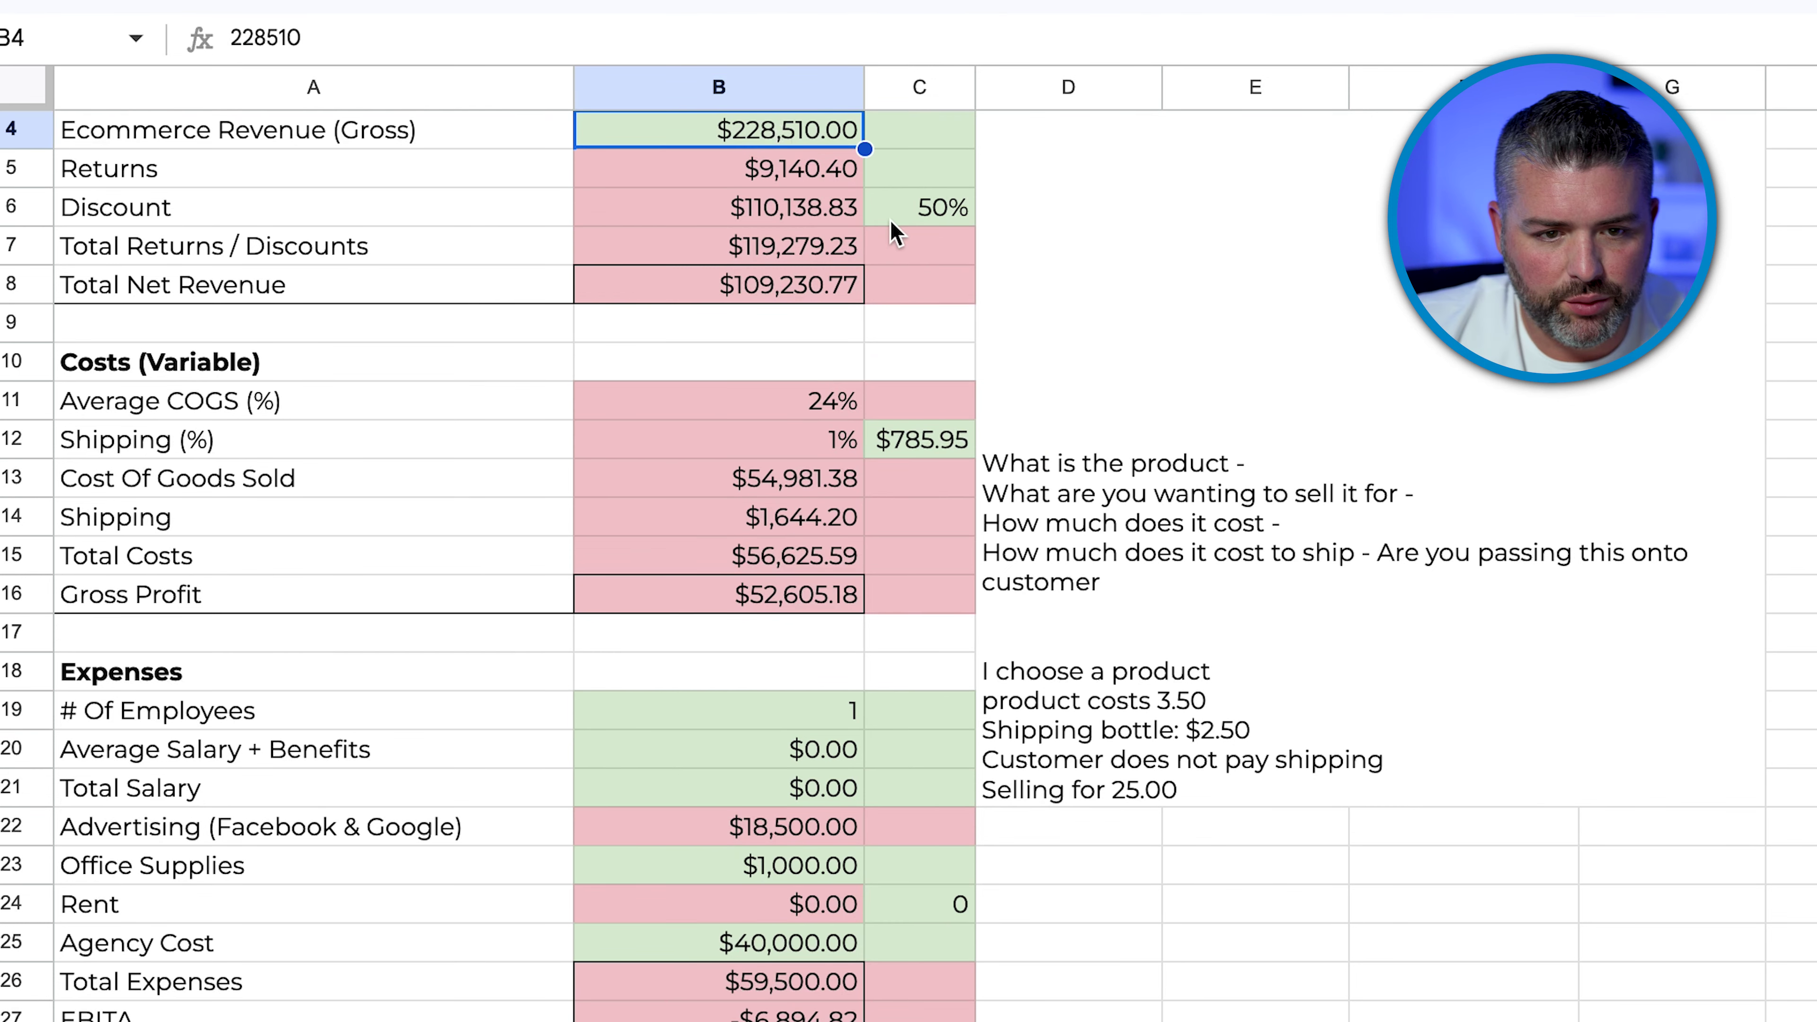
left_click(813, 292)
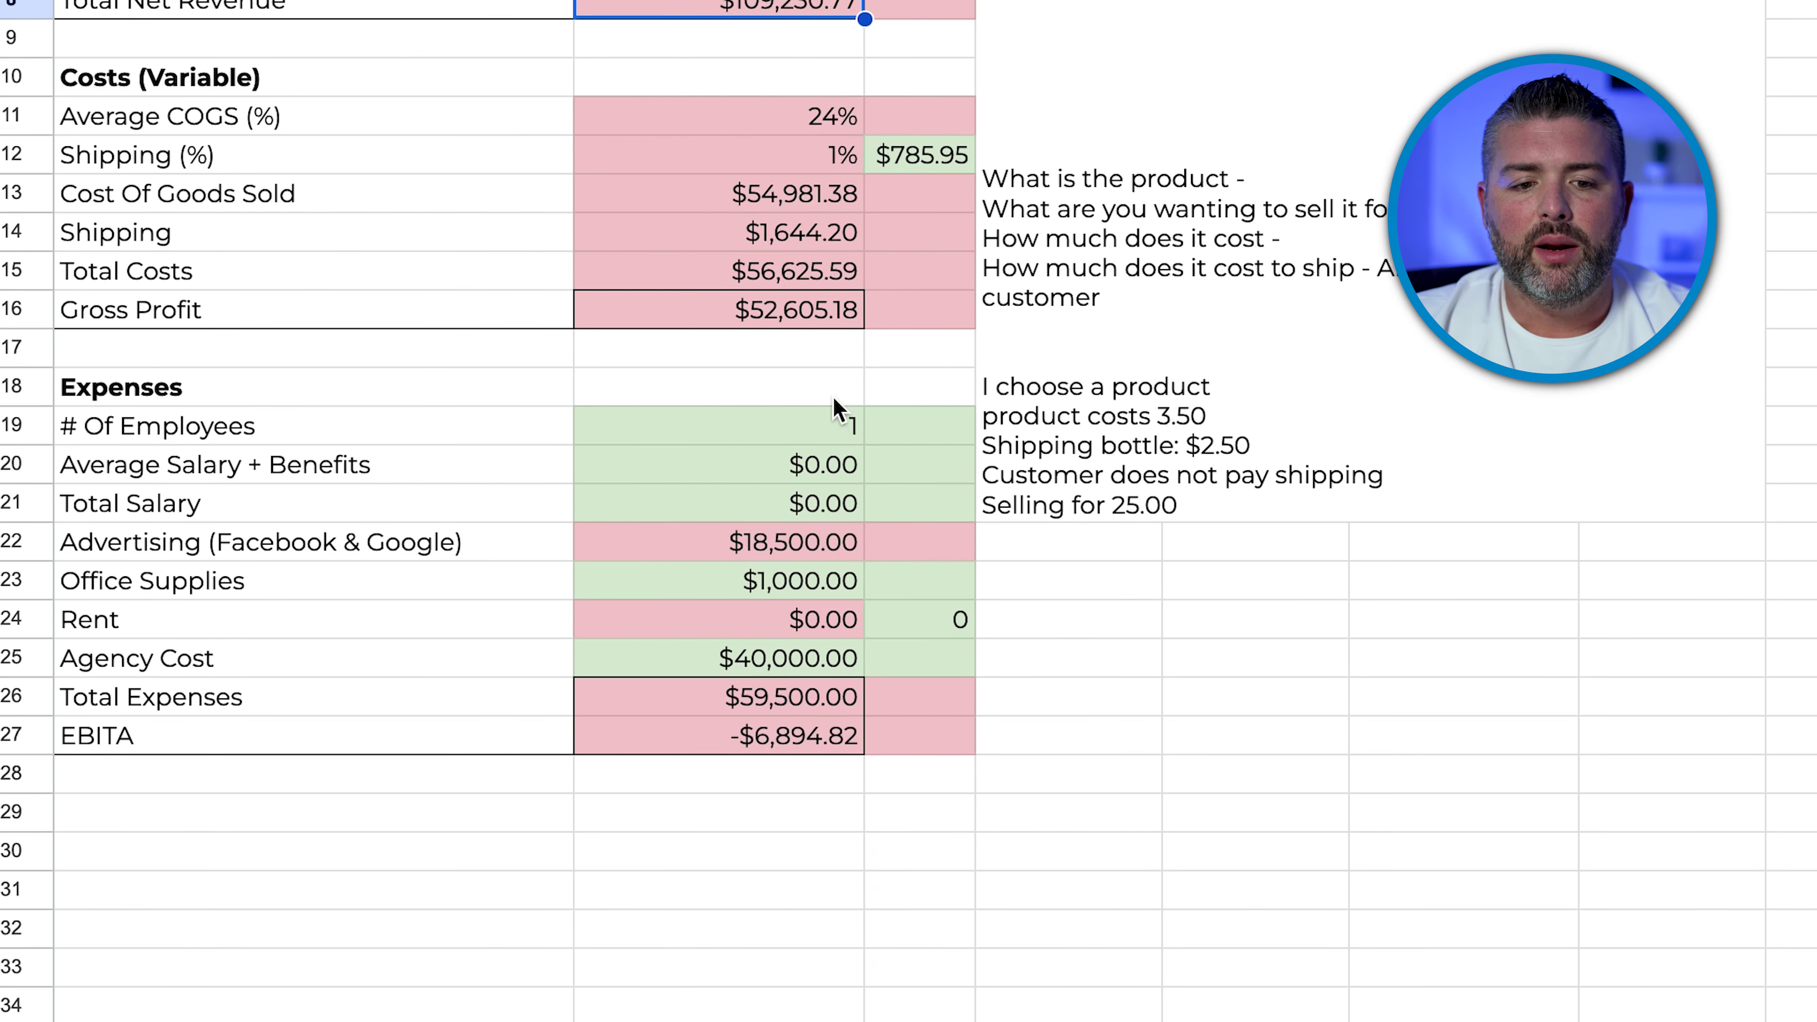
left_click(843, 715)
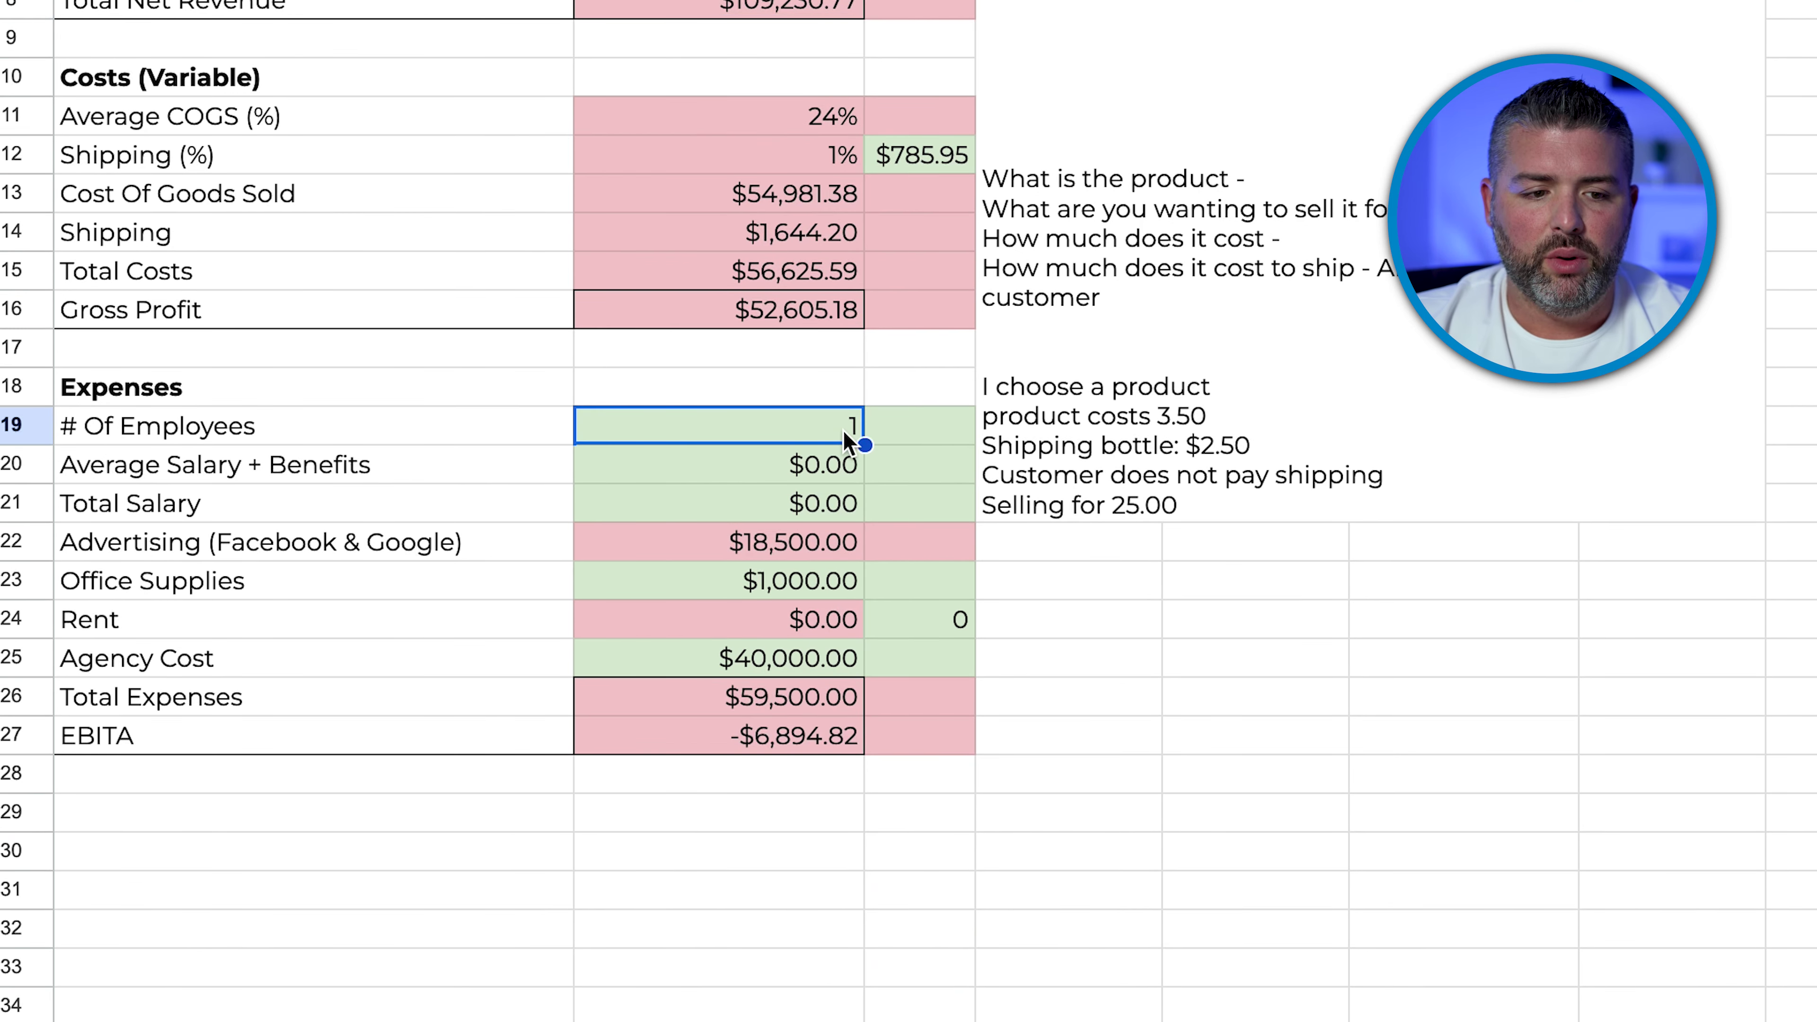
left_click(847, 503)
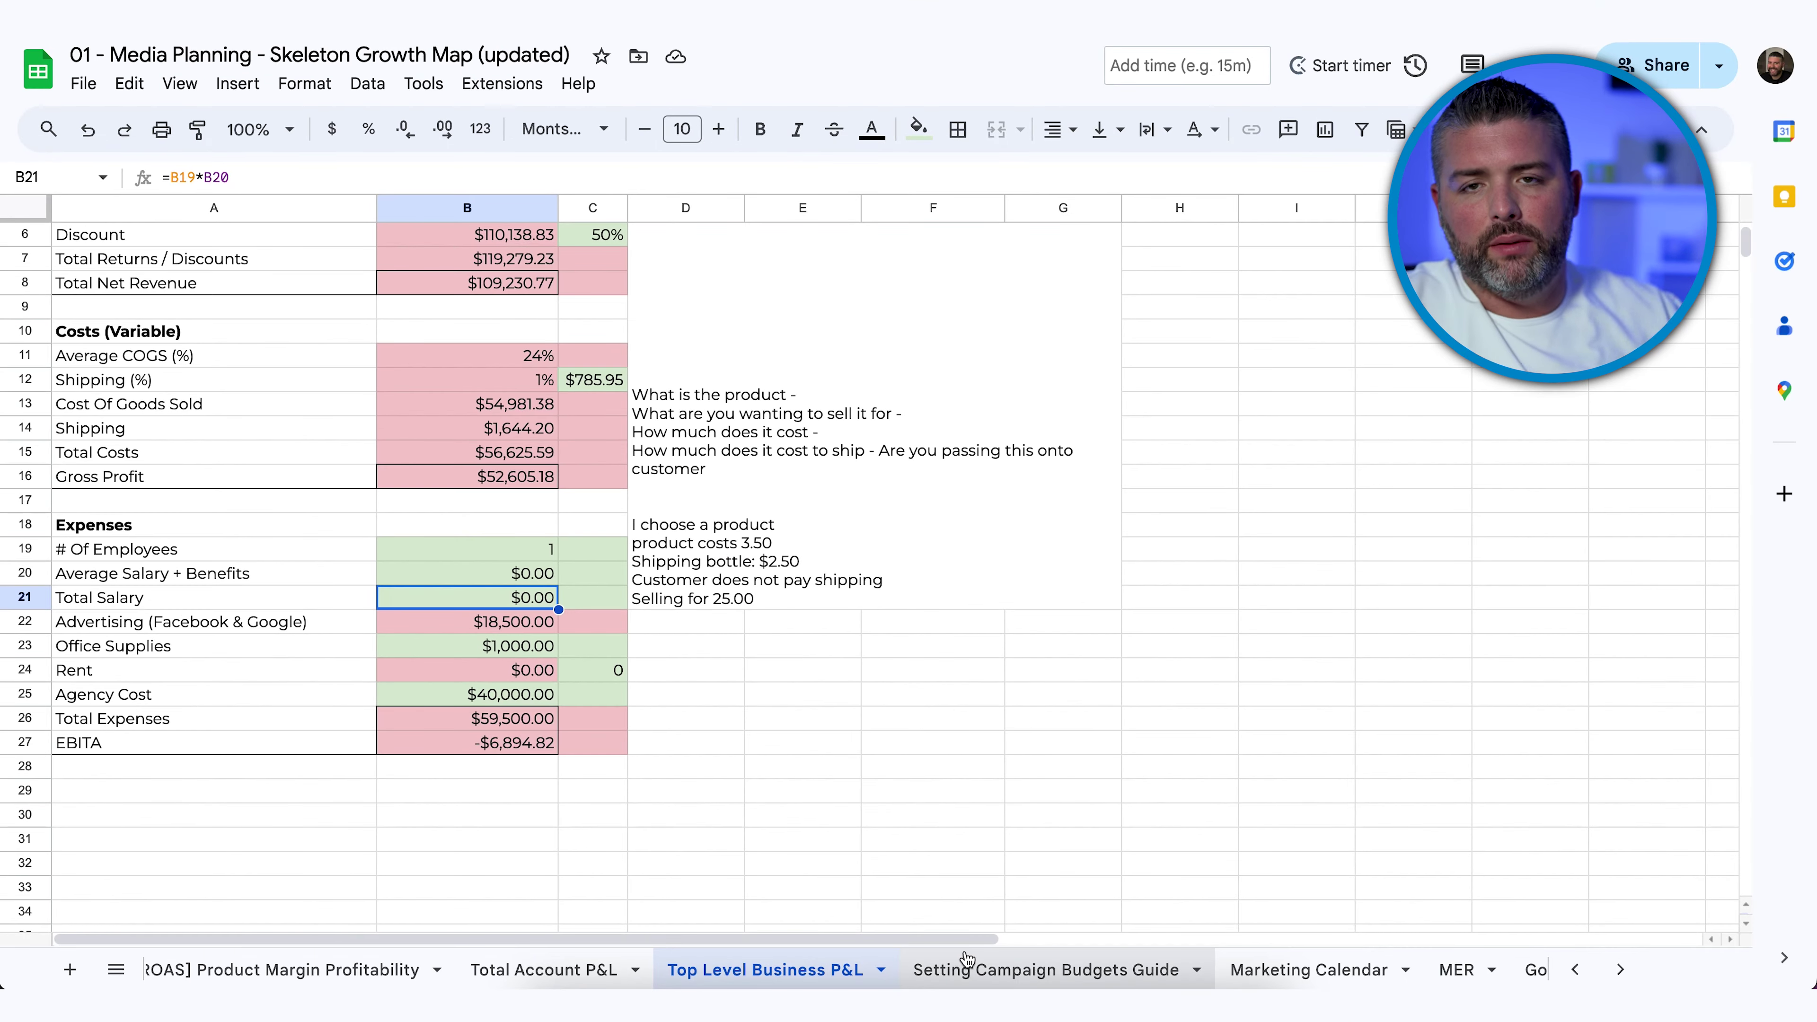
left_click(967, 962)
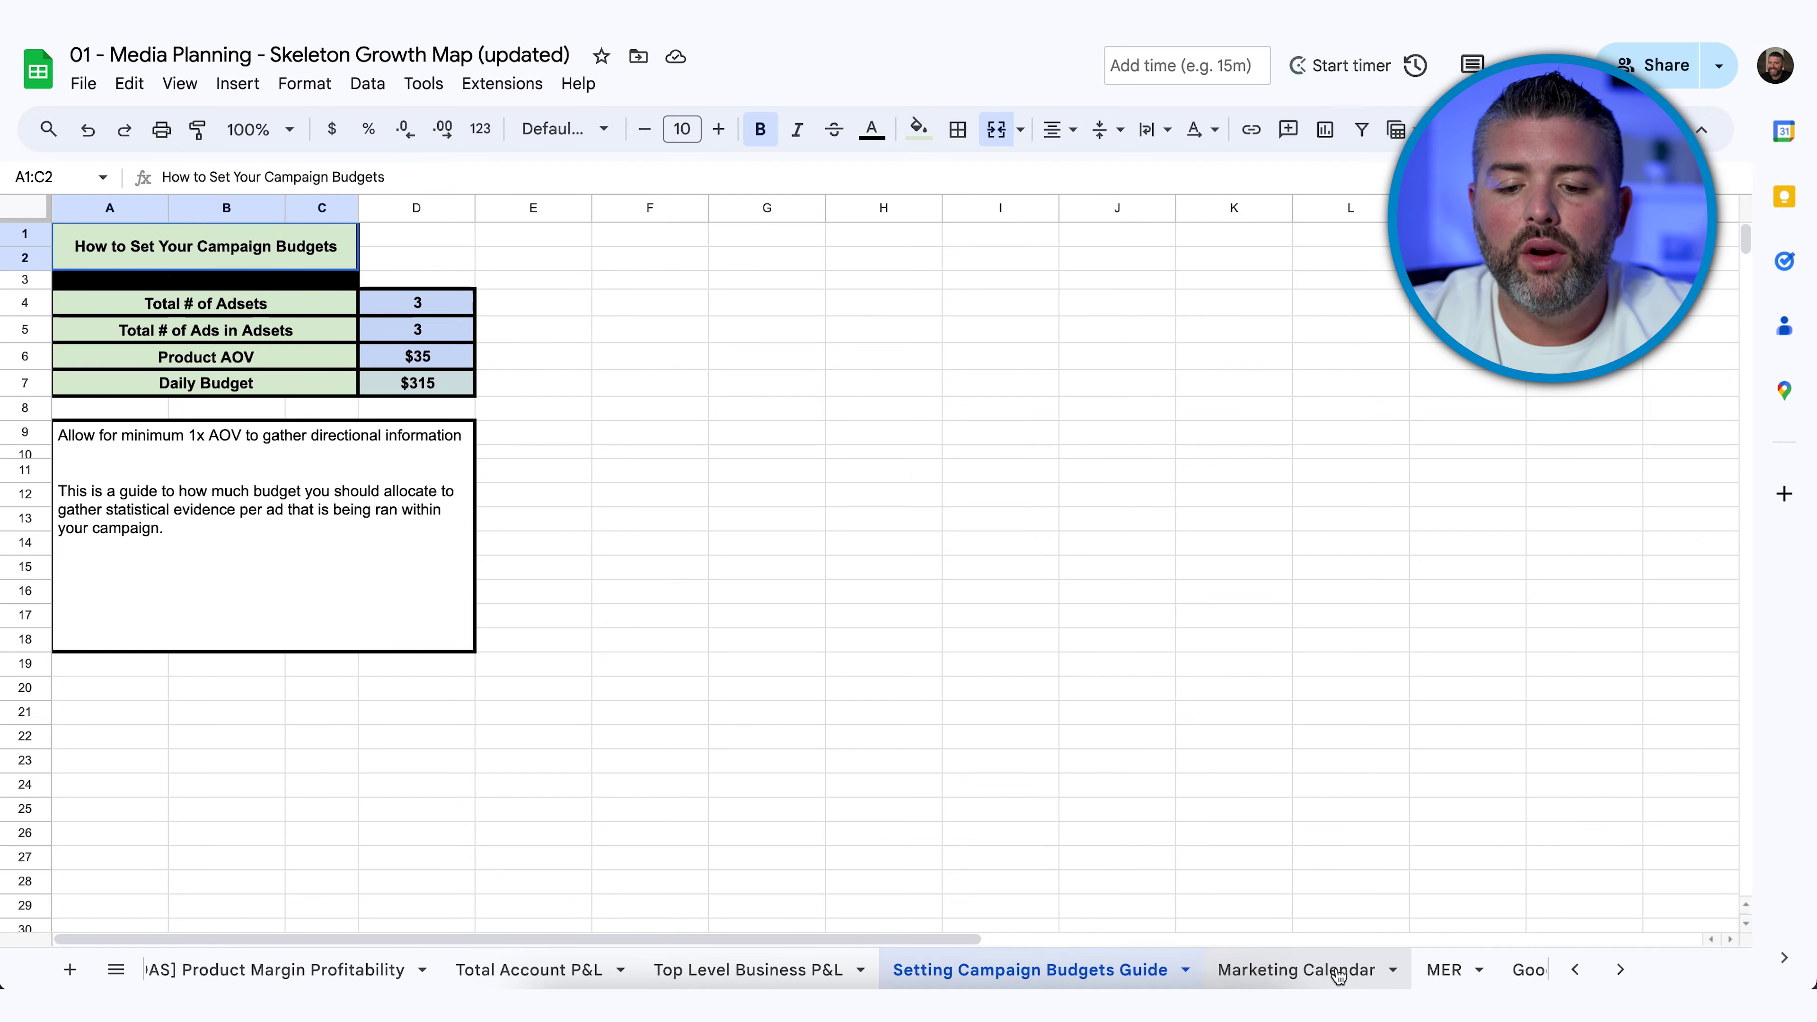
Step: Look over the Facebook Ads Tracker - Campaign and MER tracking sheets
scroll(1338, 975, "right", 3)
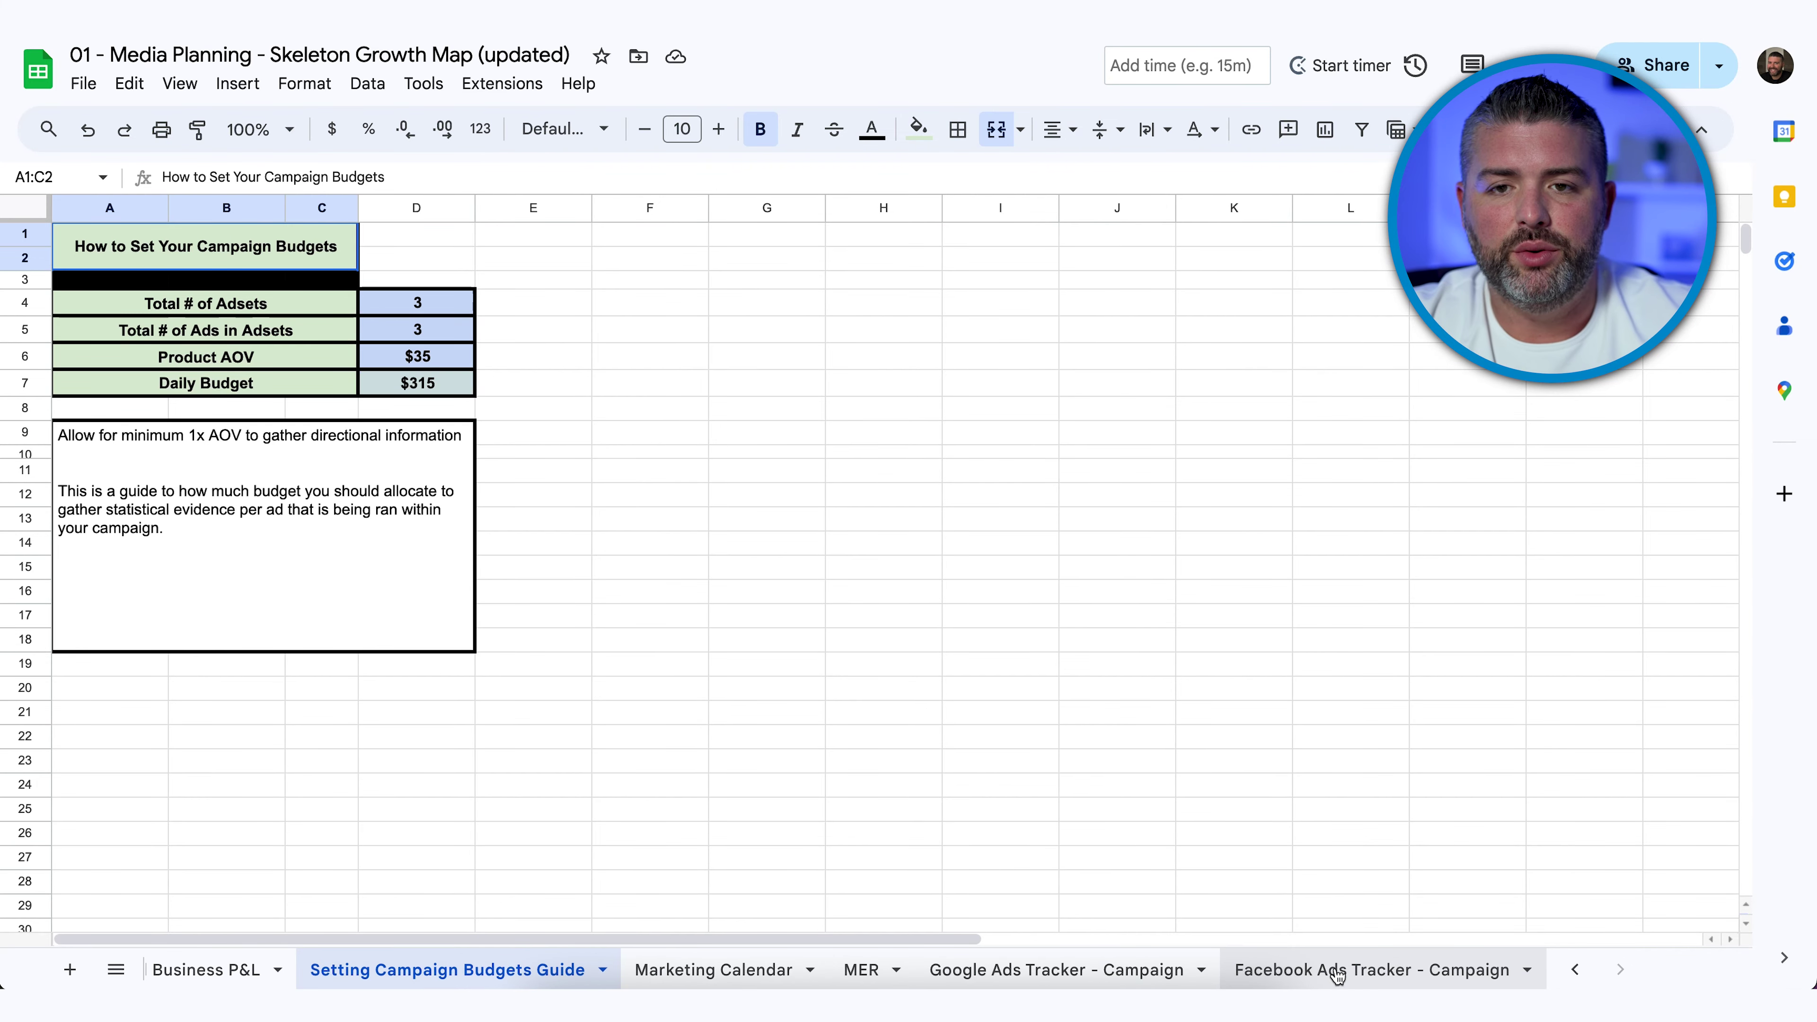
left_click(1337, 970)
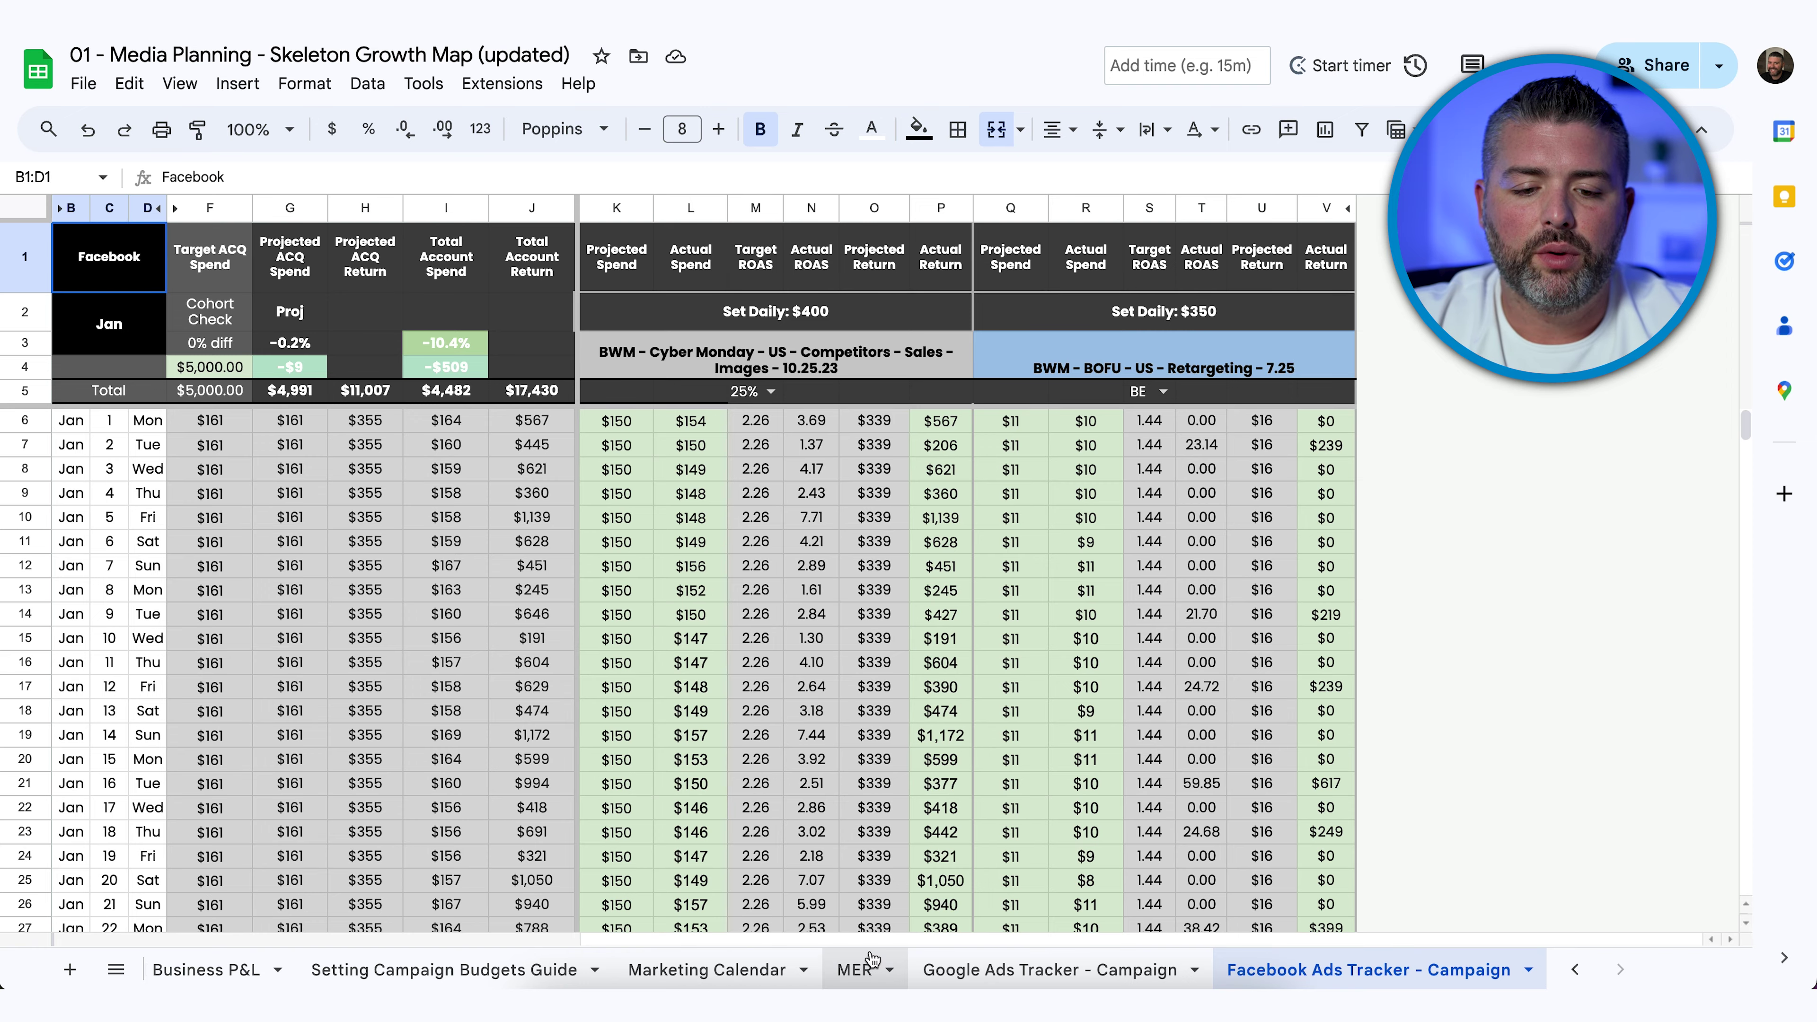
left_click(861, 969)
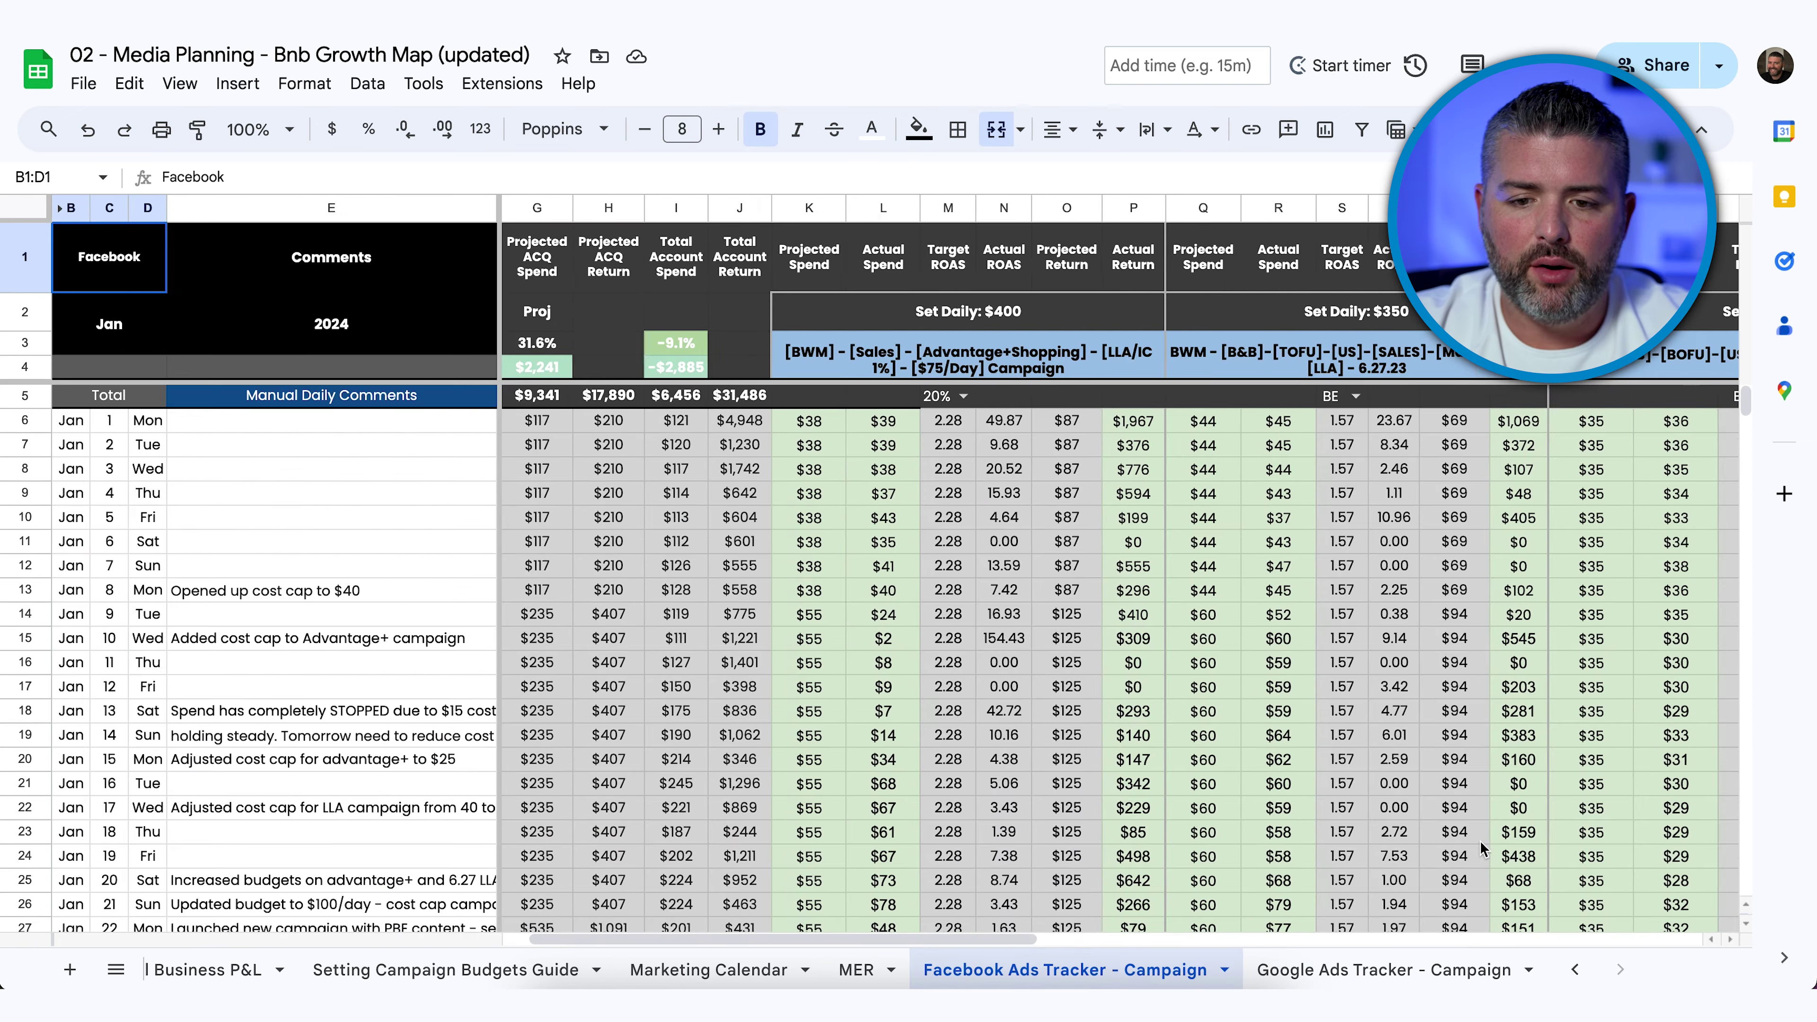
Step: Select E17:E22 in the Bnb Growth Map file and bring up its MER sheet
scroll(1480, 848, "right", 3)
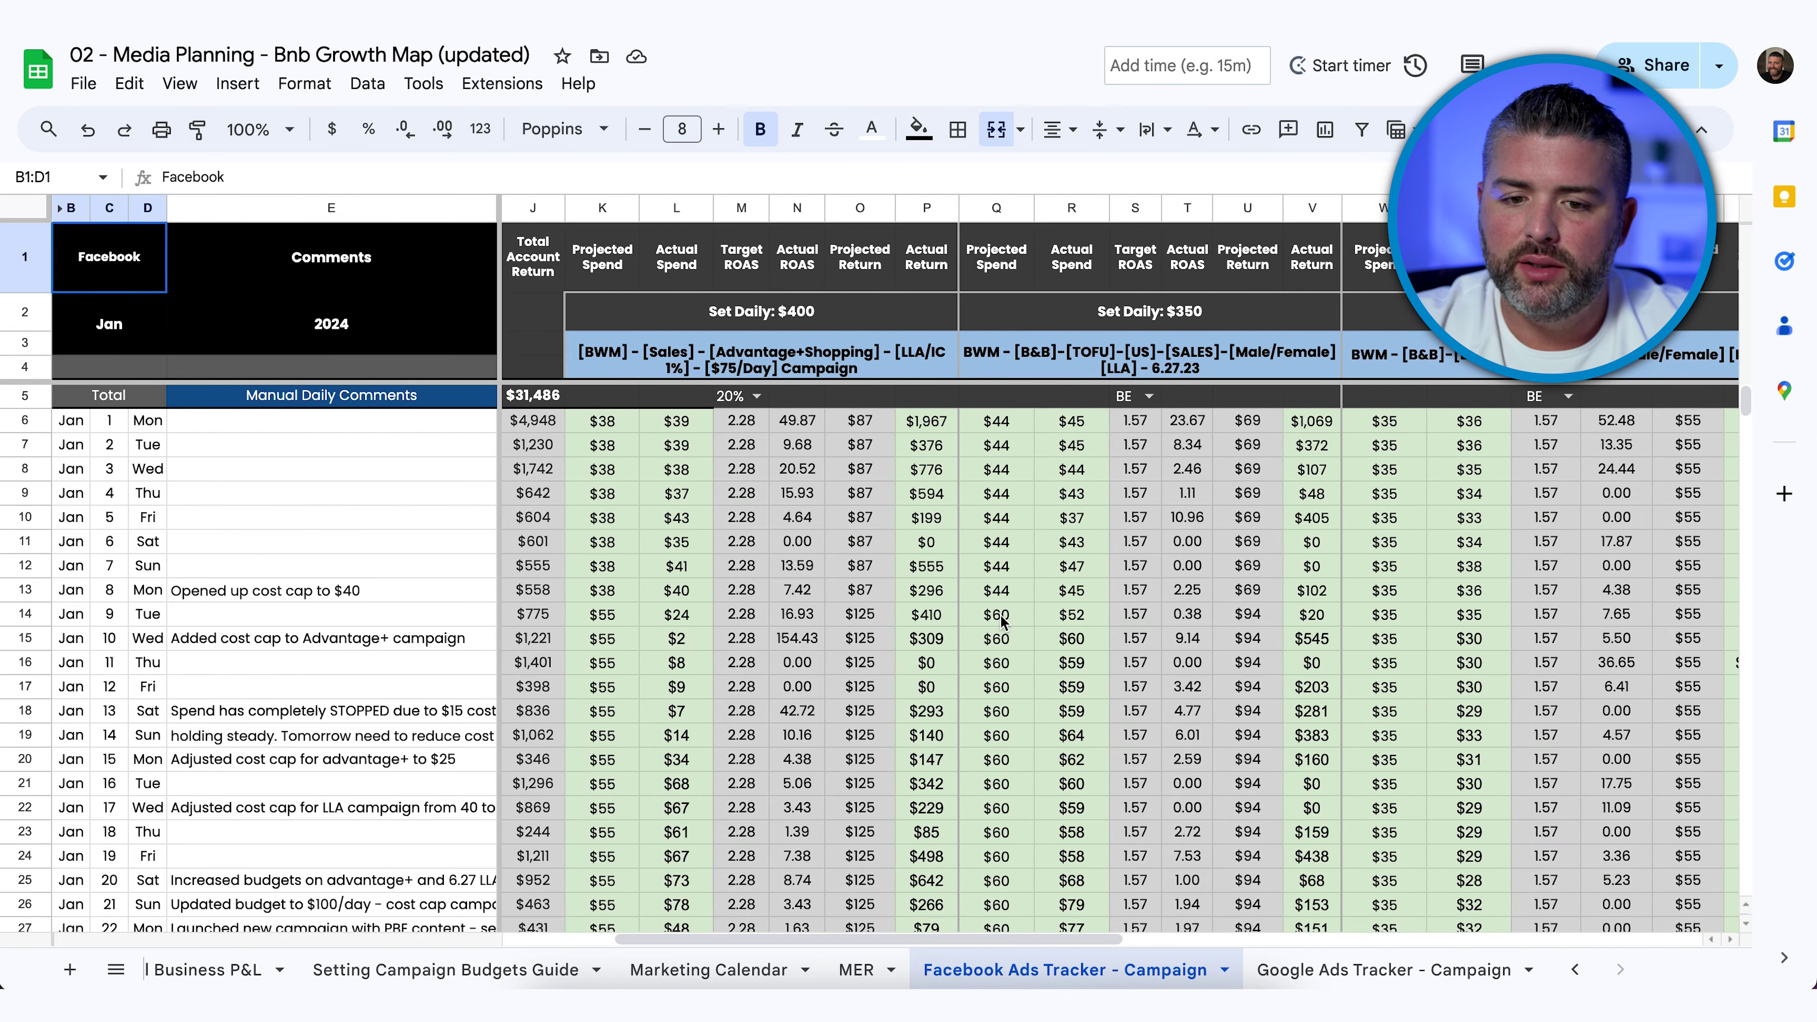
scroll(1001, 621, "down", 10)
scroll(1001, 621, "up", 10)
scroll(1001, 621, "right", 5)
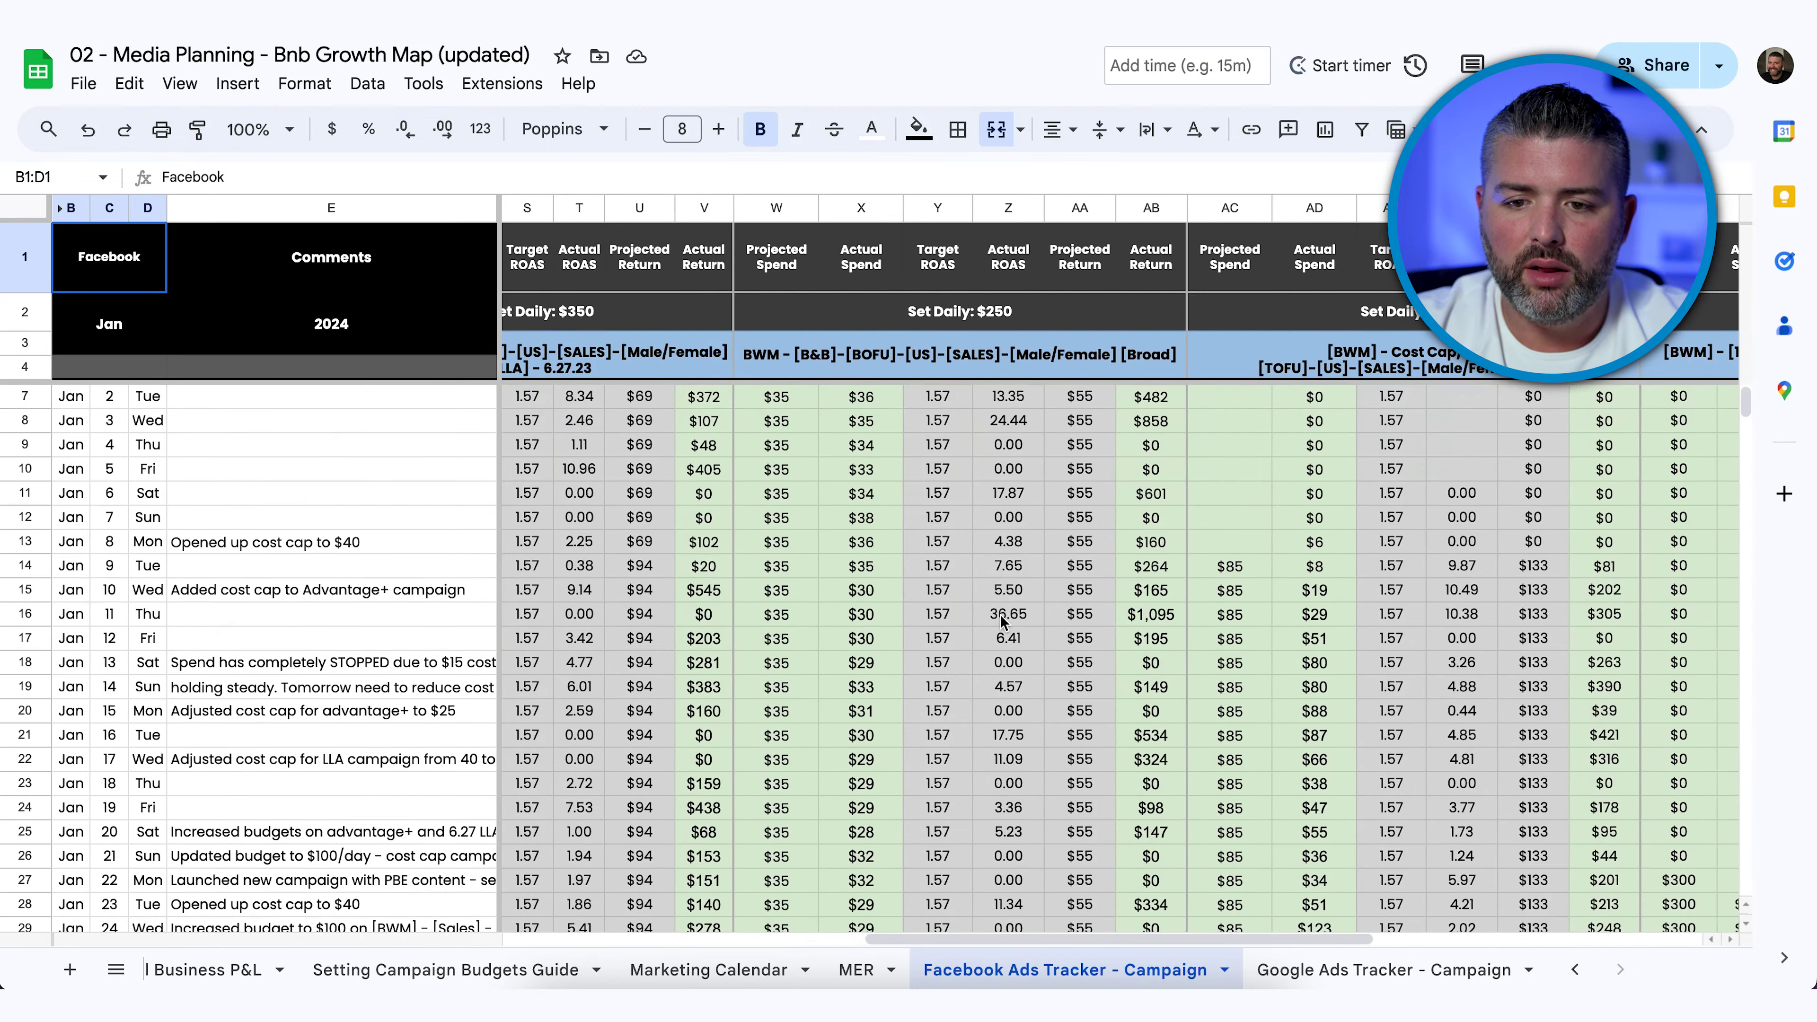
scroll(1001, 621, "down", 2)
scroll(1001, 622, "right", 1)
left_click_drag(233, 544, 321, 662)
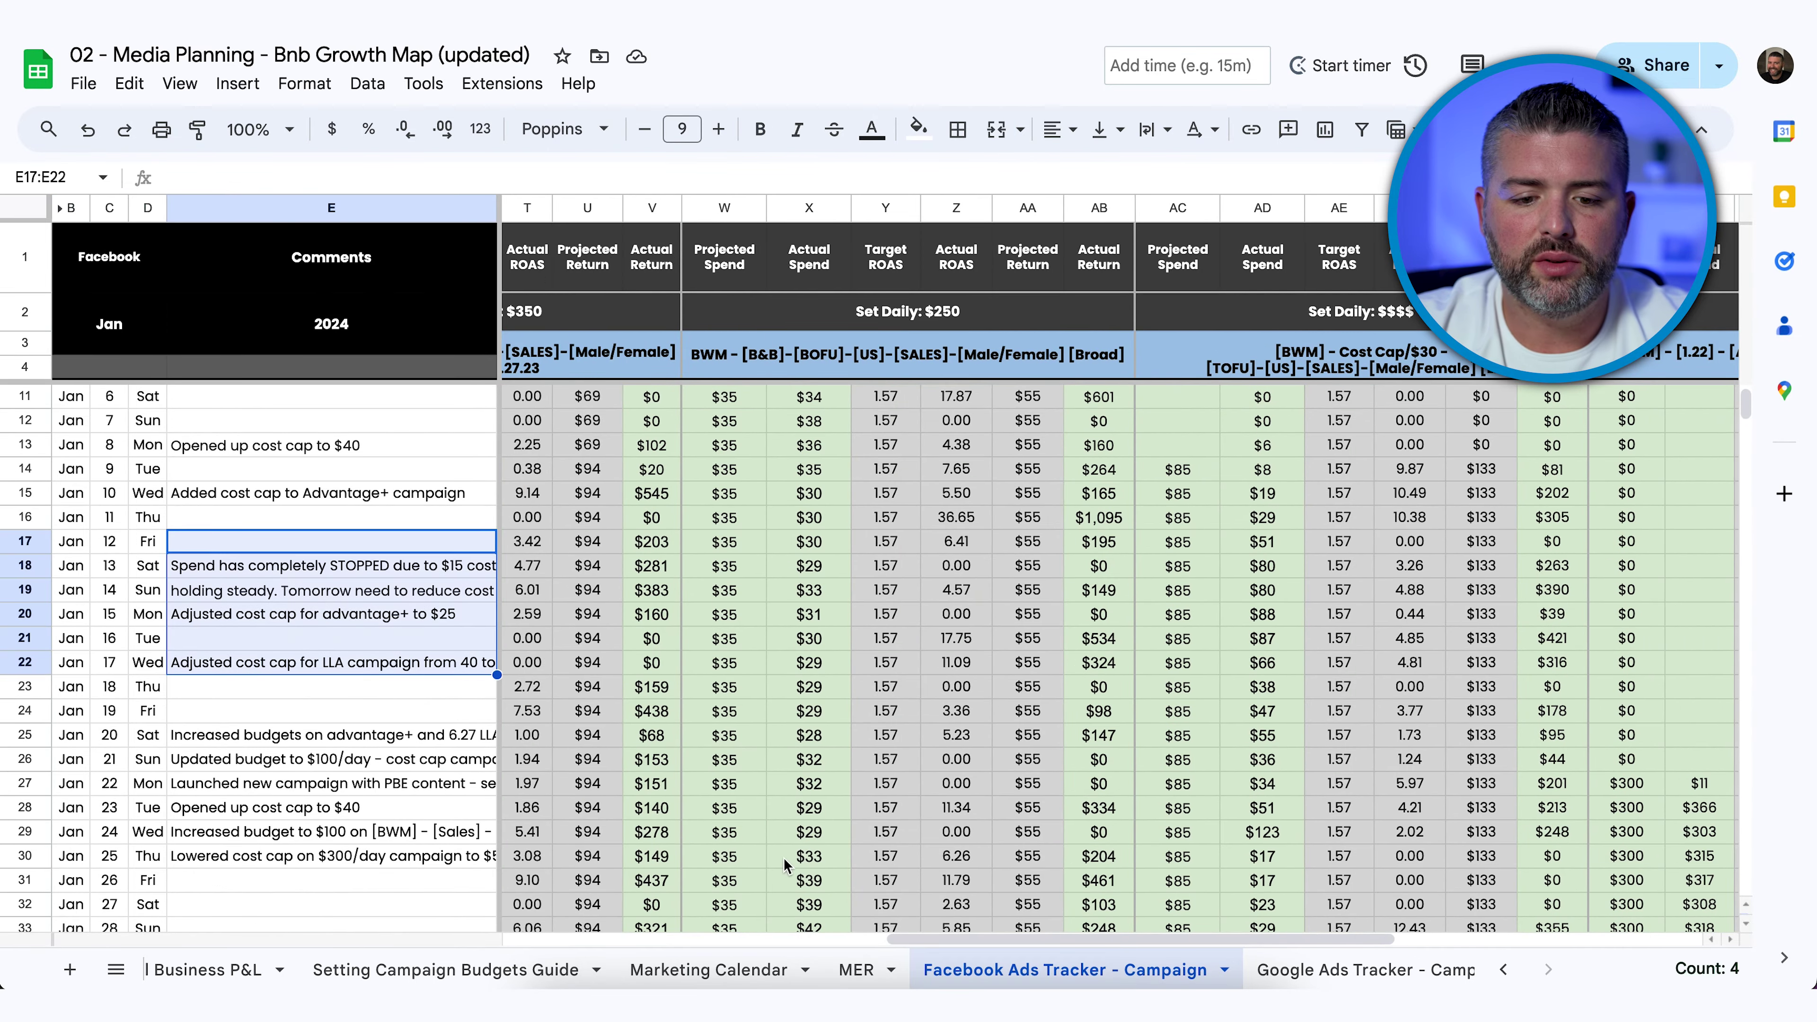
left_click(861, 968)
scroll(1432, 607, "right", 5)
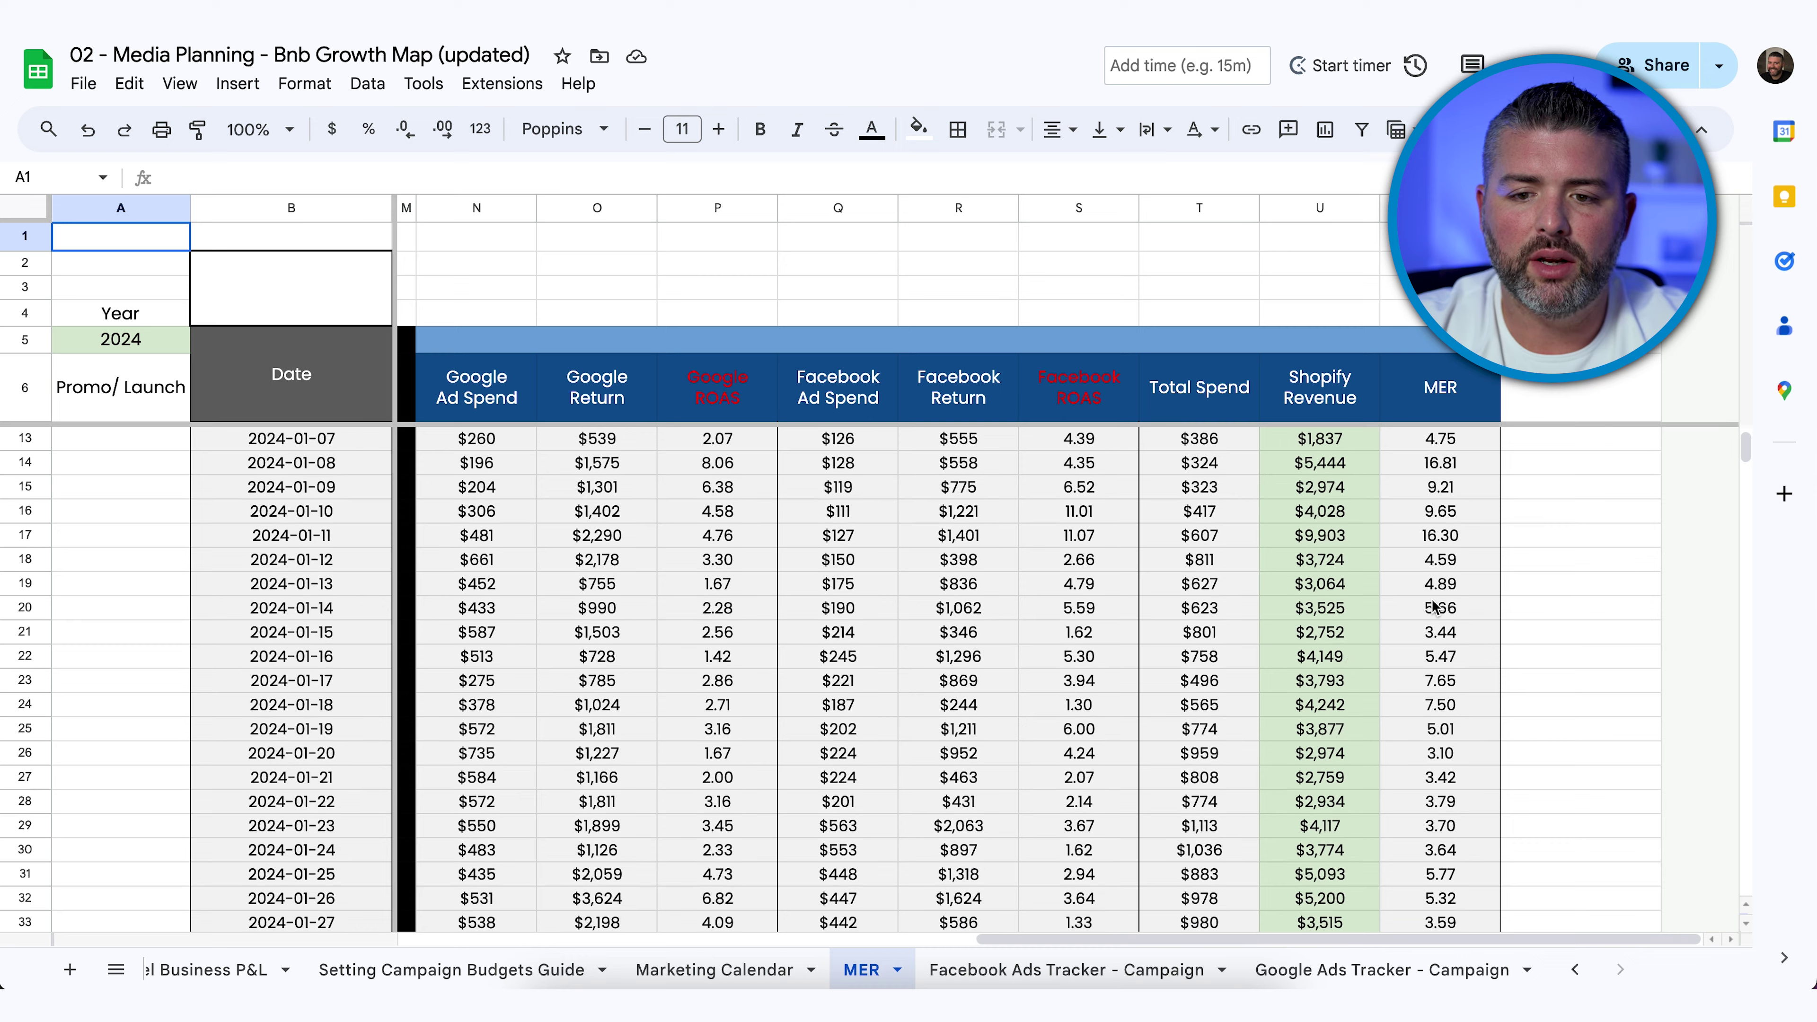
Step: Scroll the MER sheet down to its totals and select the overall MER of 5.94
right_click(1433, 607)
left_click(1199, 632)
scroll(1198, 632, "up", 2)
scroll(1199, 632, "left", 1)
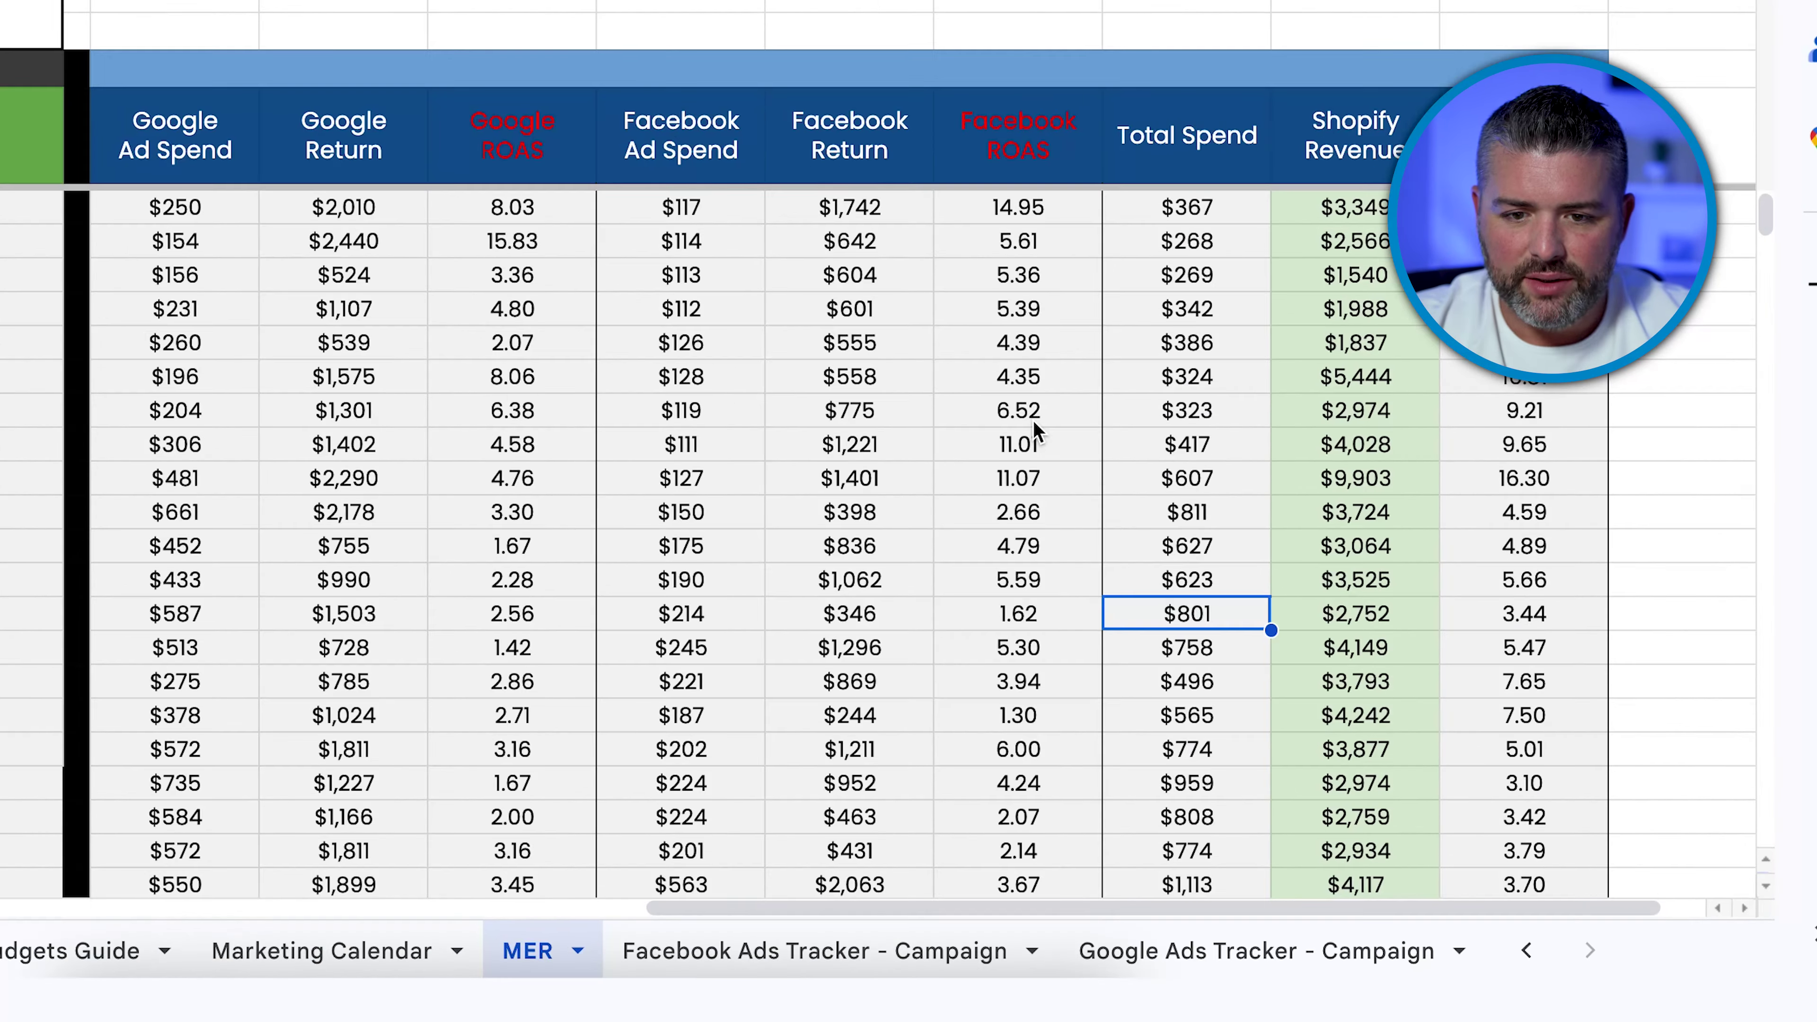
scroll(810, 194, "down", 5)
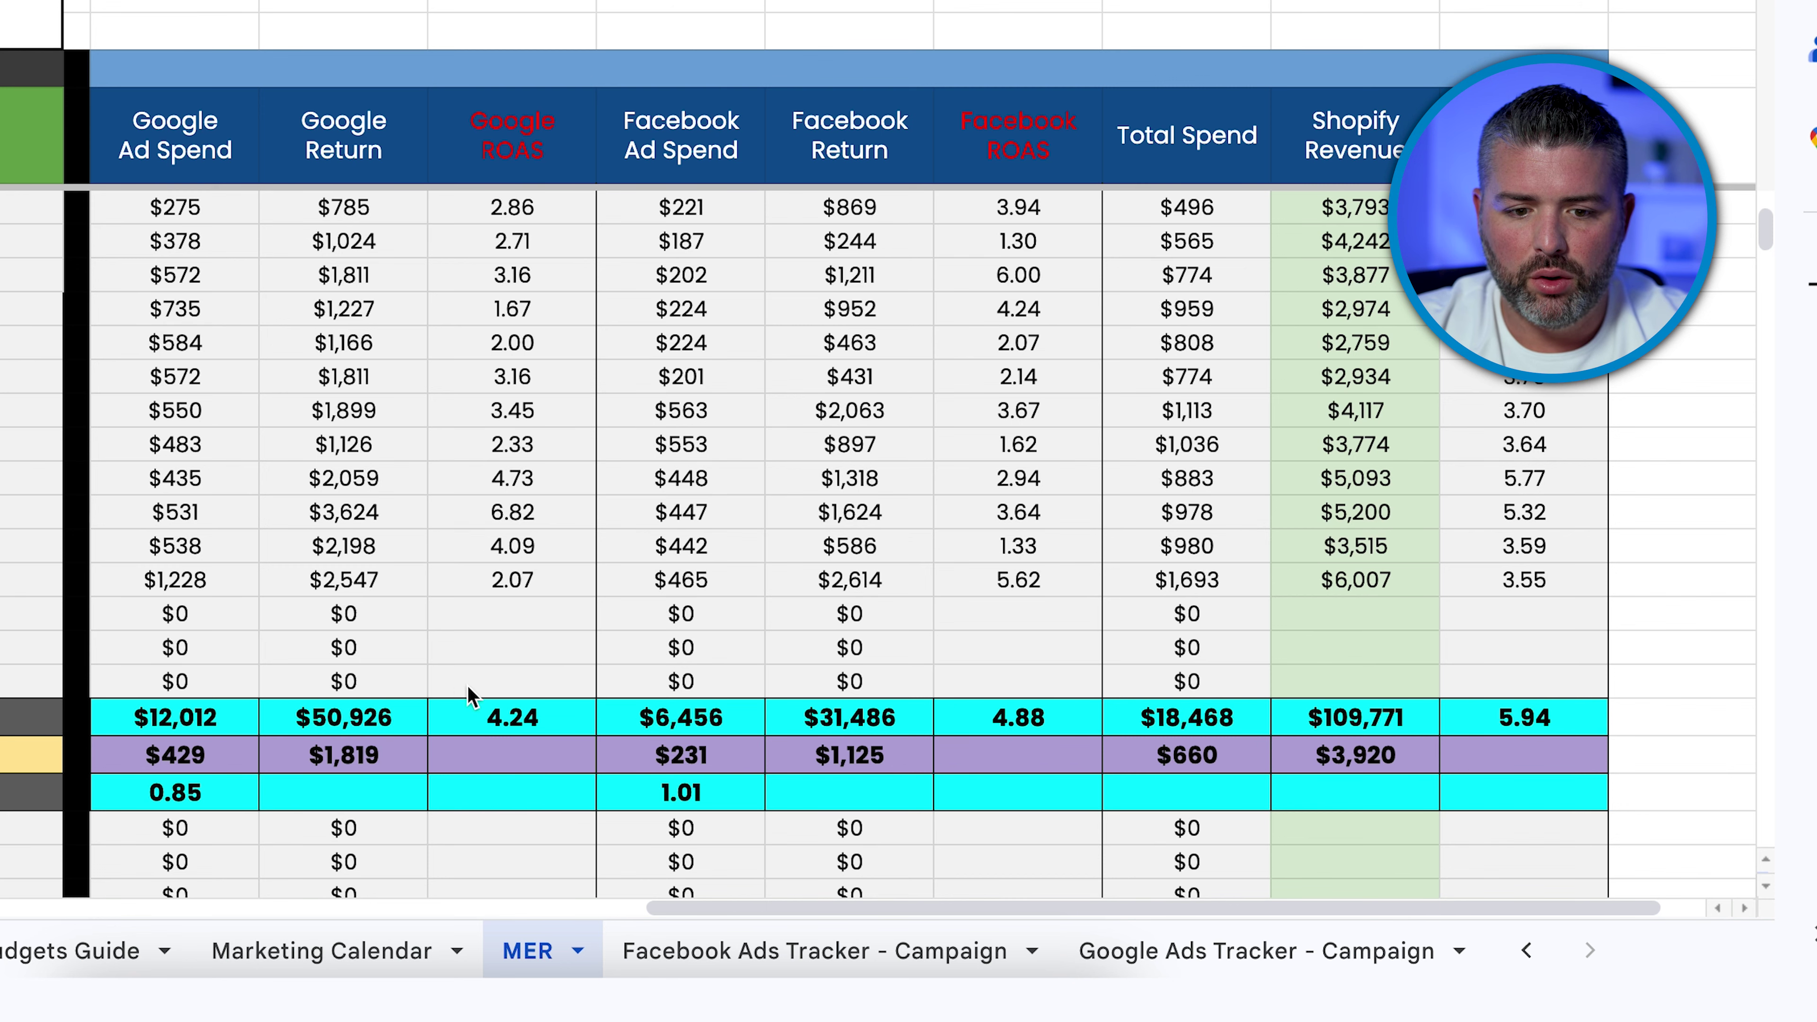
left_click(1558, 727)
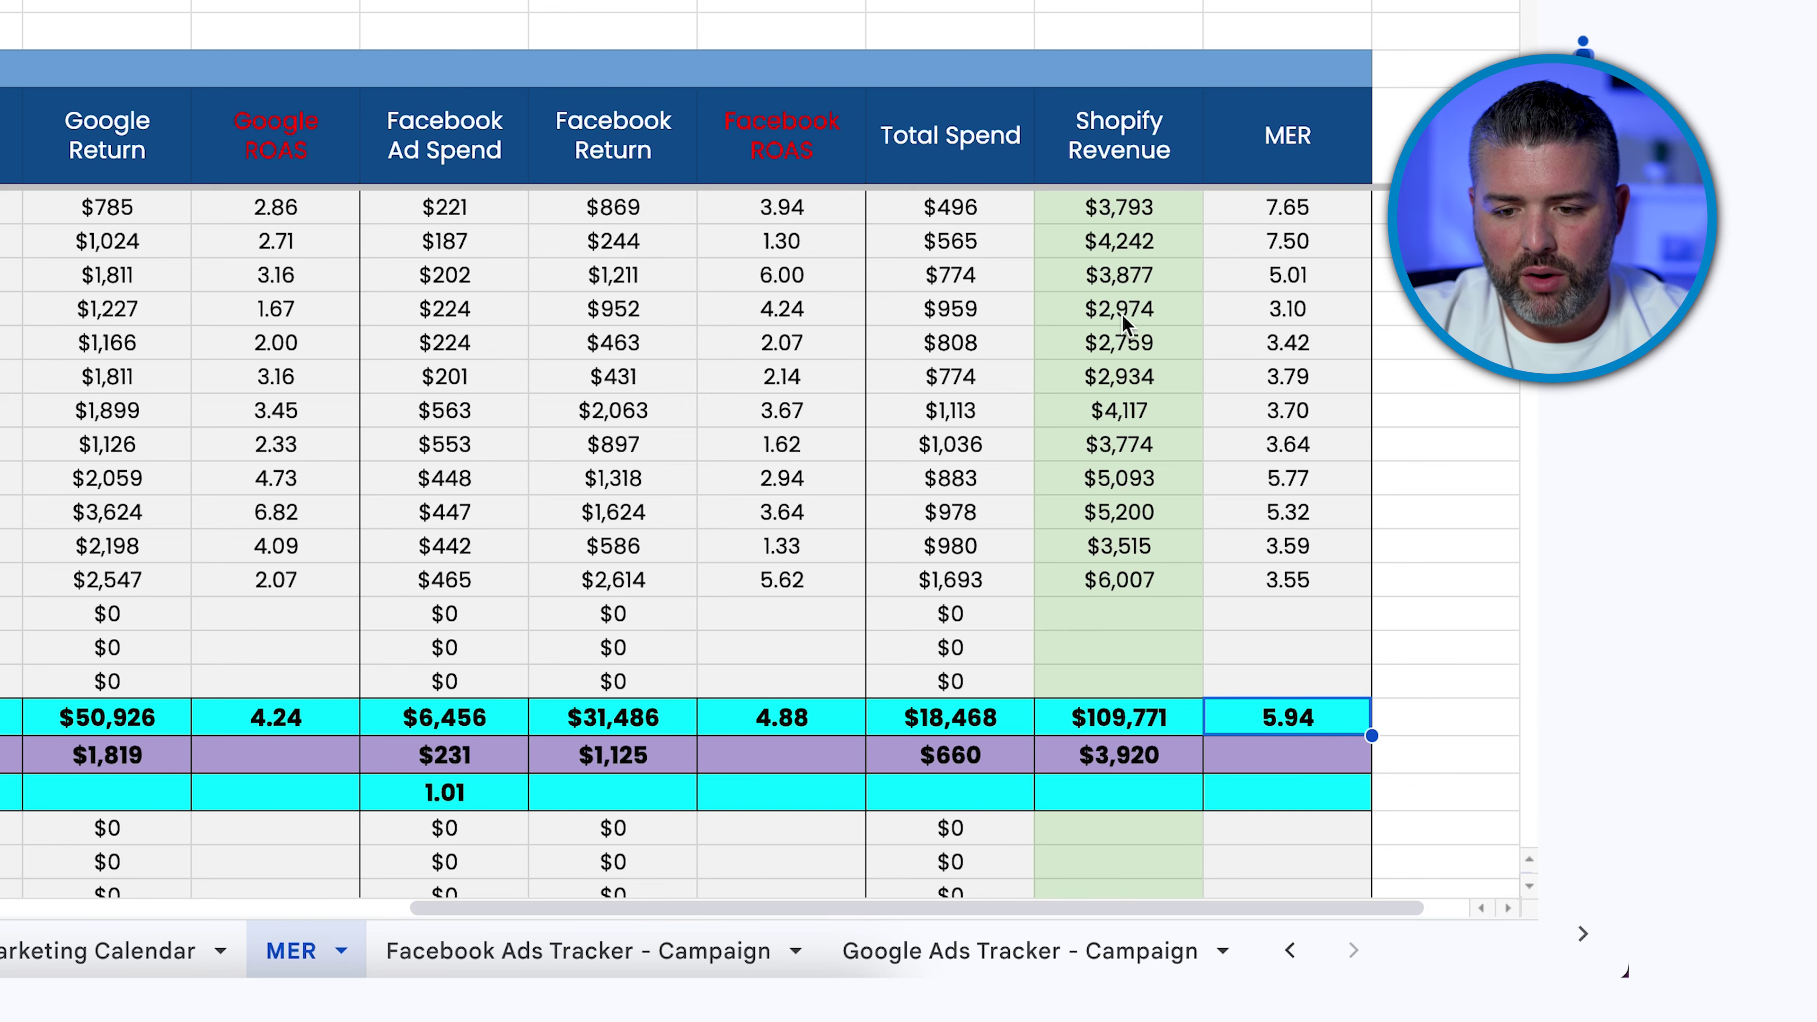
Step: Select the first day's spend-to-MER cells: $244 total spend and 32.55 MER
scroll(1122, 315, "up", 10)
scroll(1121, 315, "left", 2)
scroll(1122, 315, "right", 4)
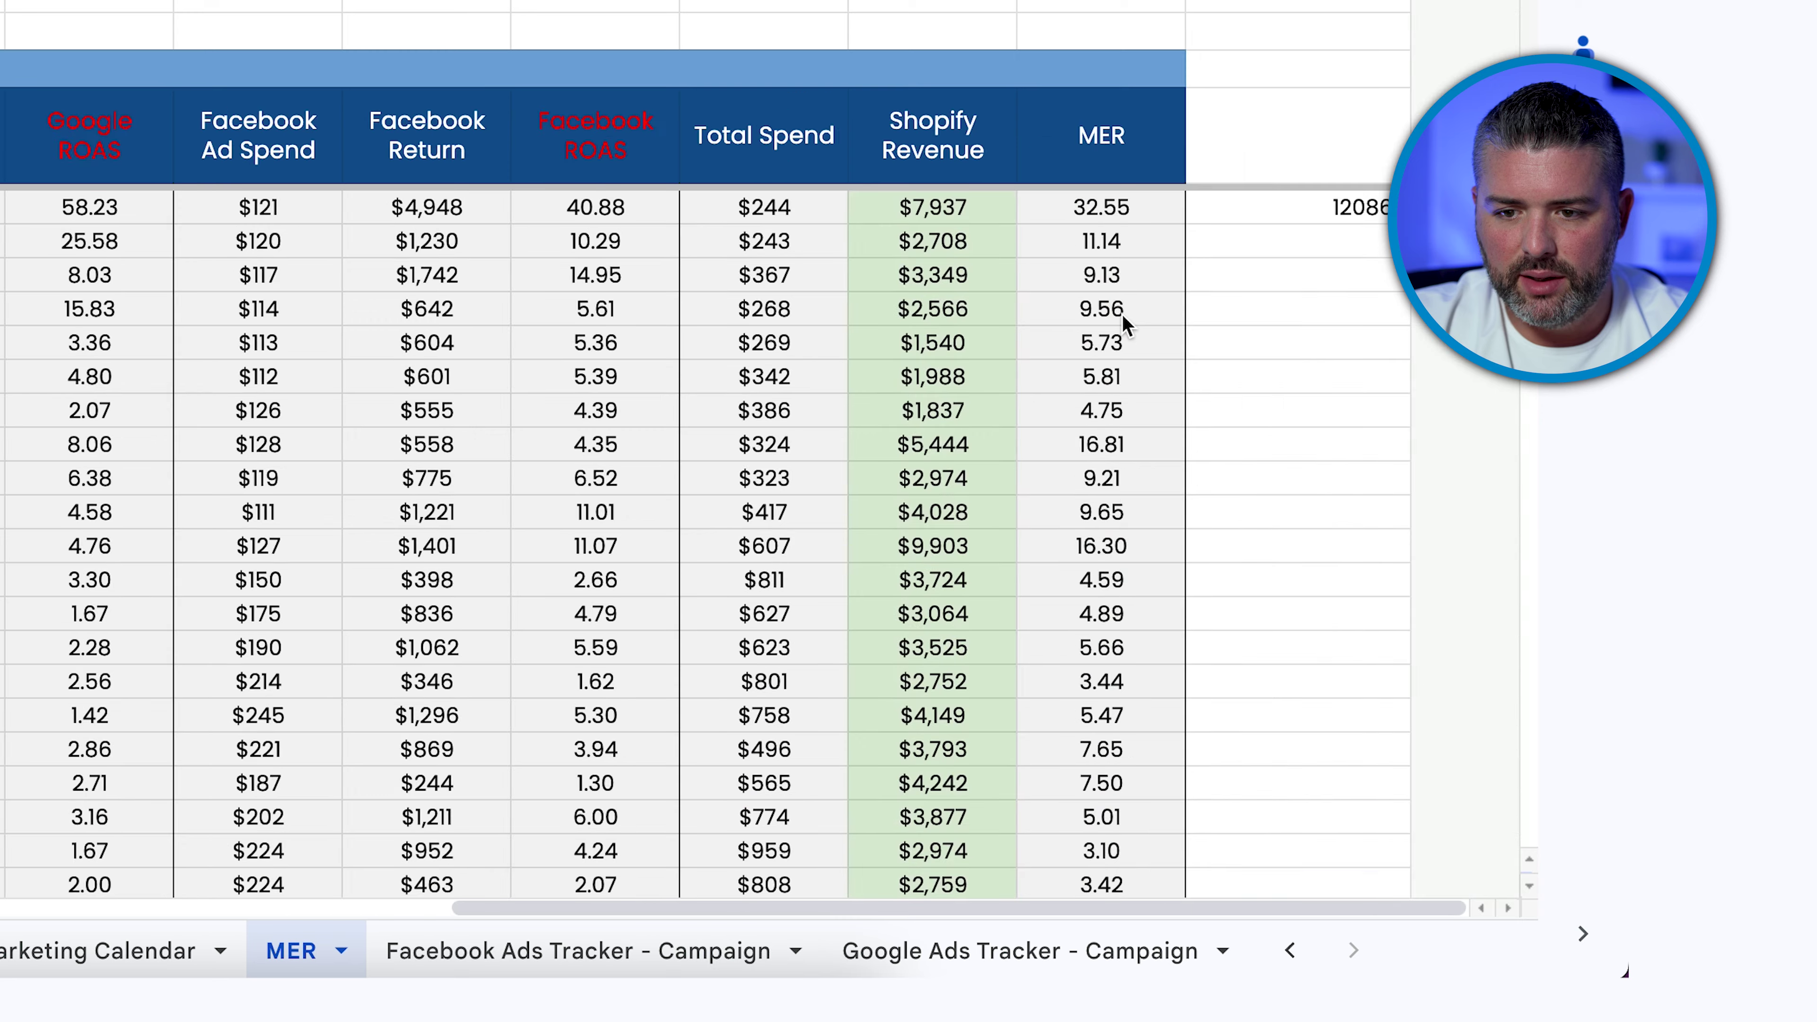
left_click(1086, 209)
left_click_drag(1085, 209, 827, 208)
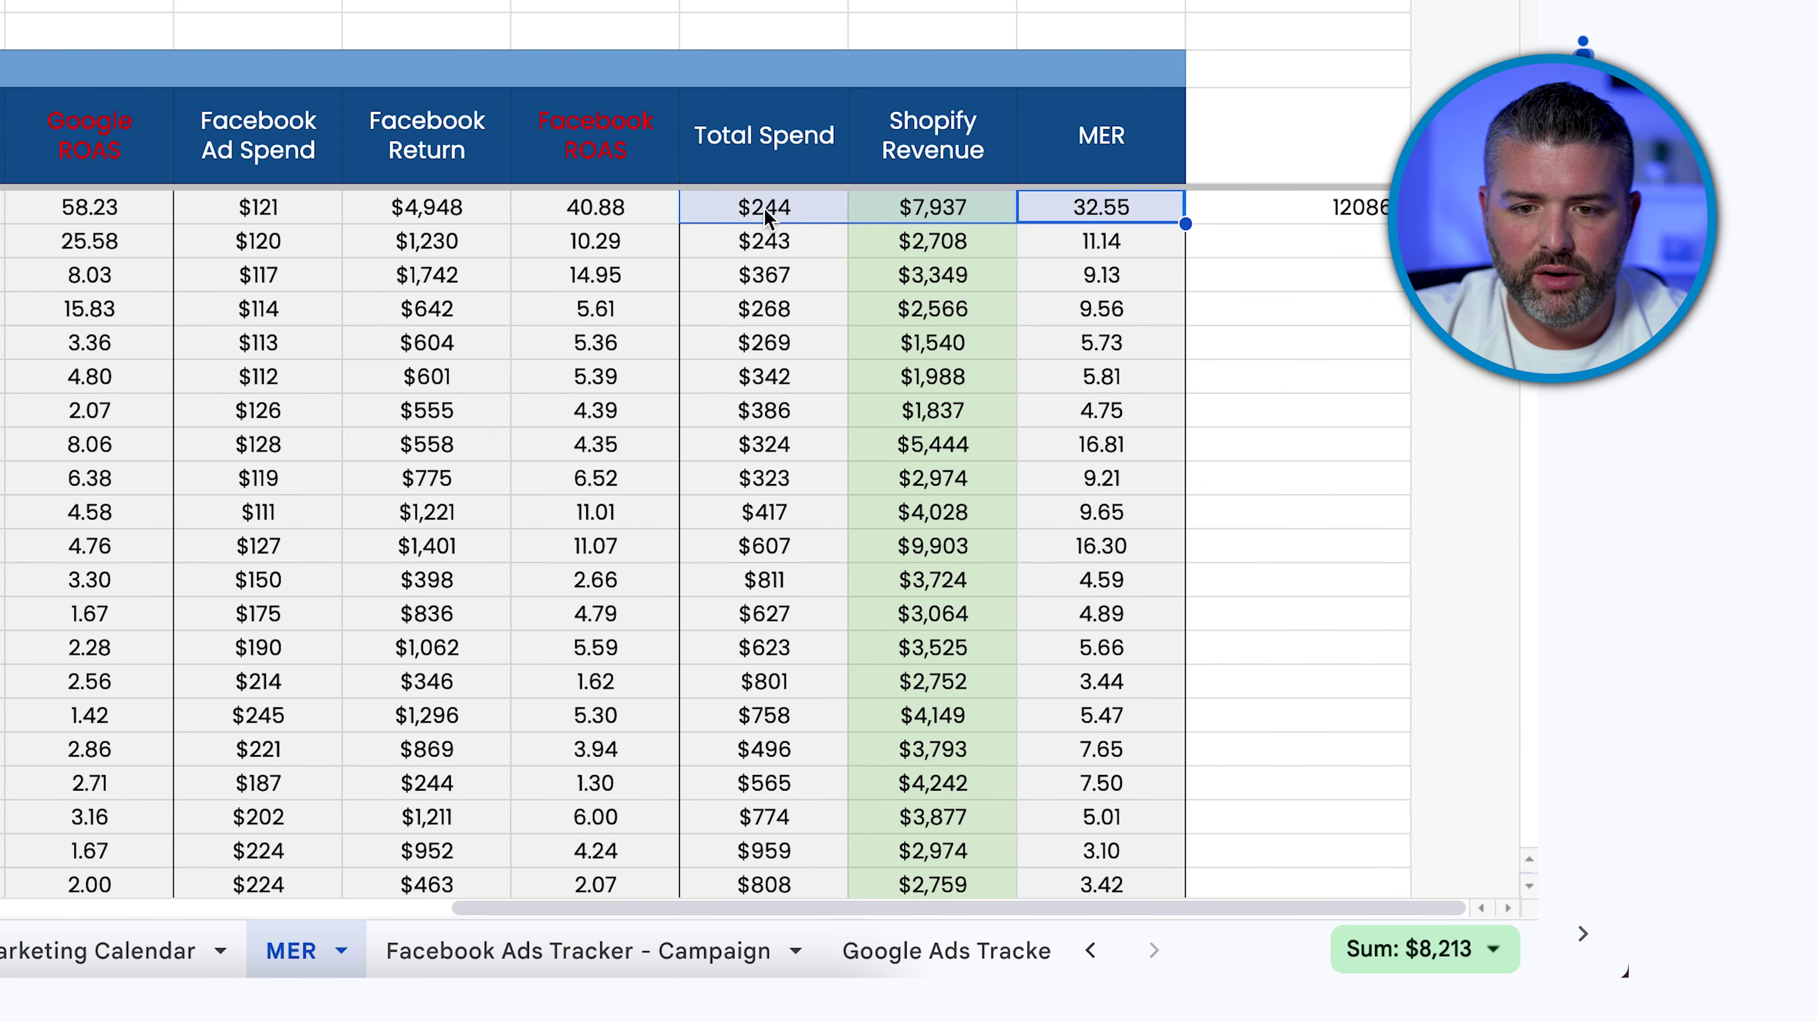
left_click(830, 211)
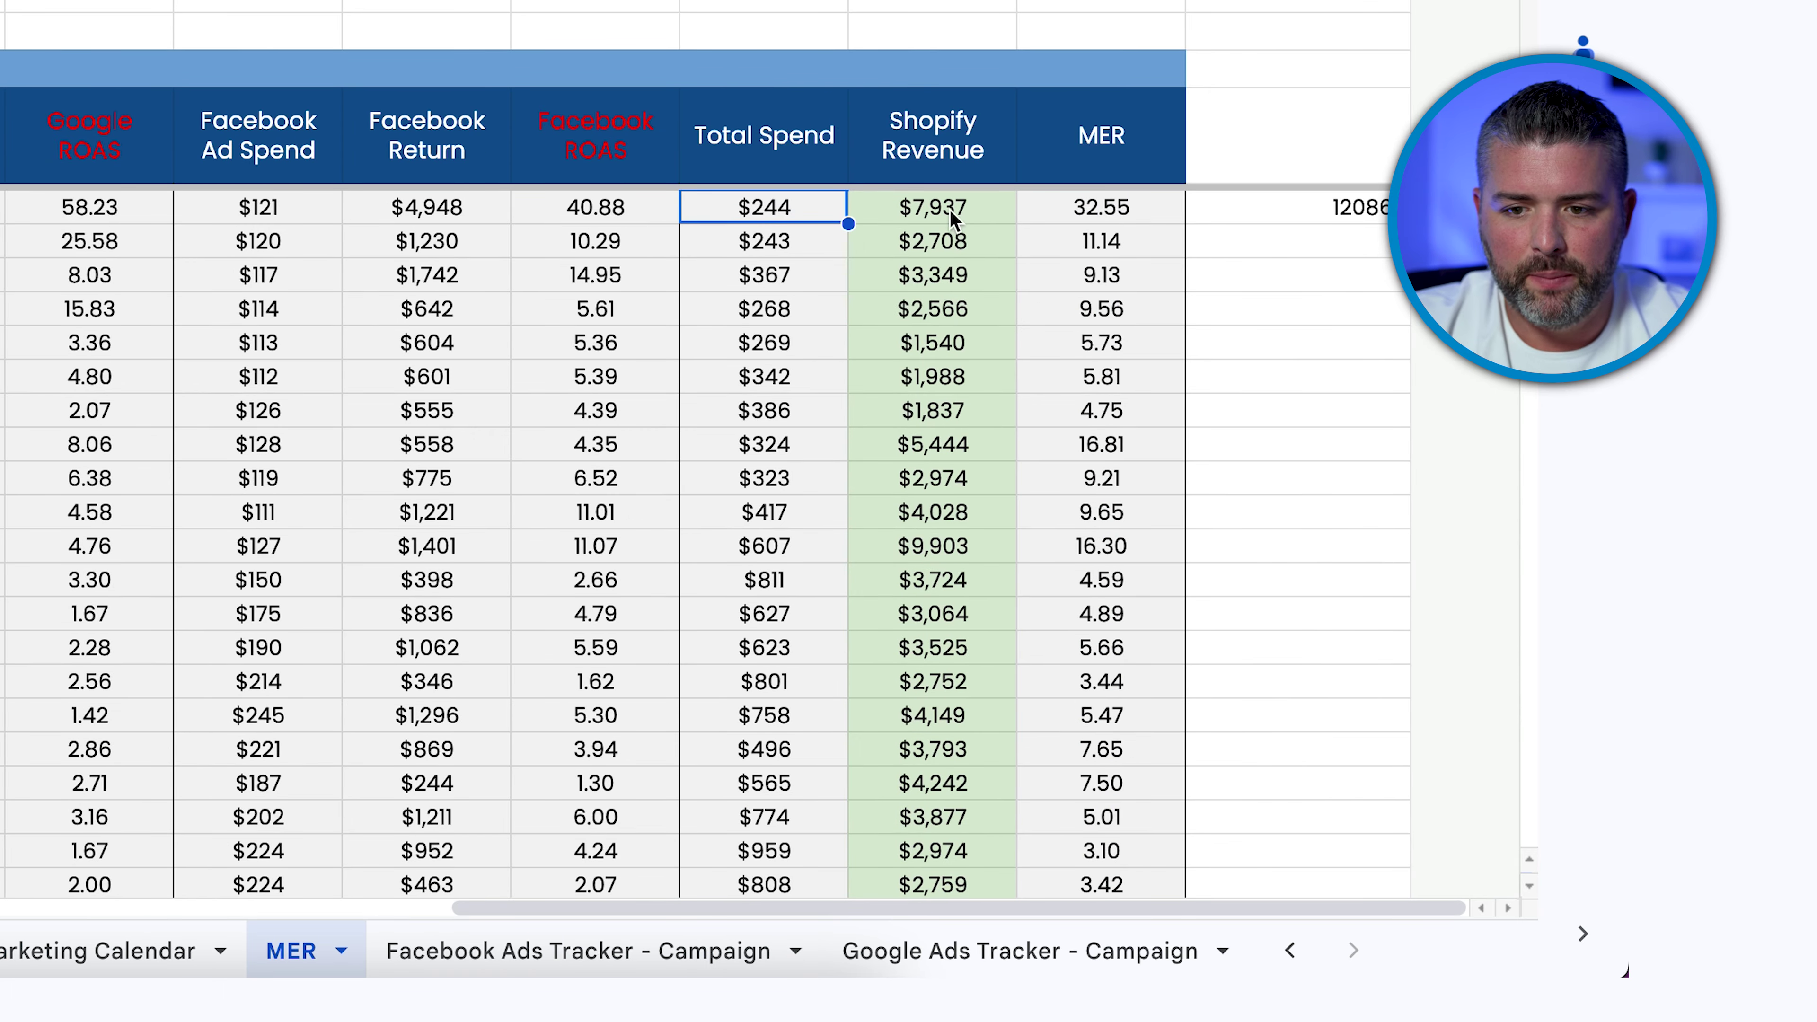
left_click(1083, 210)
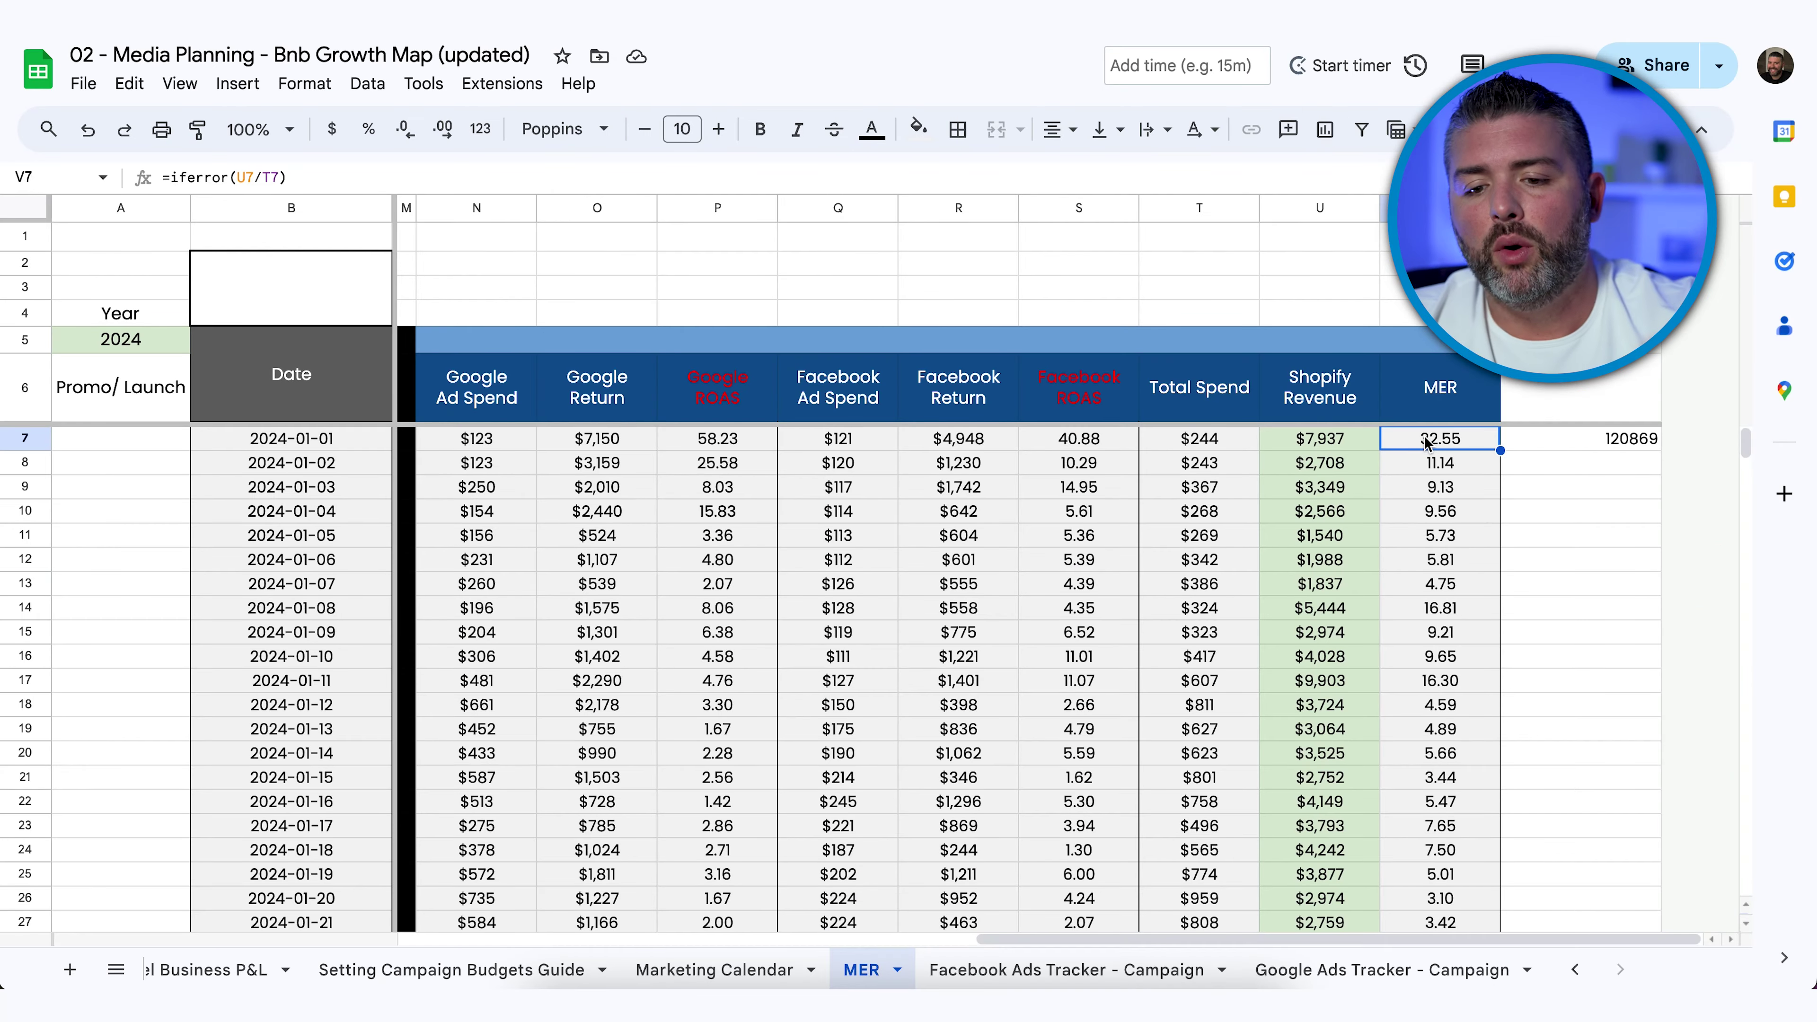
Step: Bring up the Product Margin Details sheet with its $126.43 order value and 1.41 breakeven ROAS
scroll(1425, 443, "down", 1)
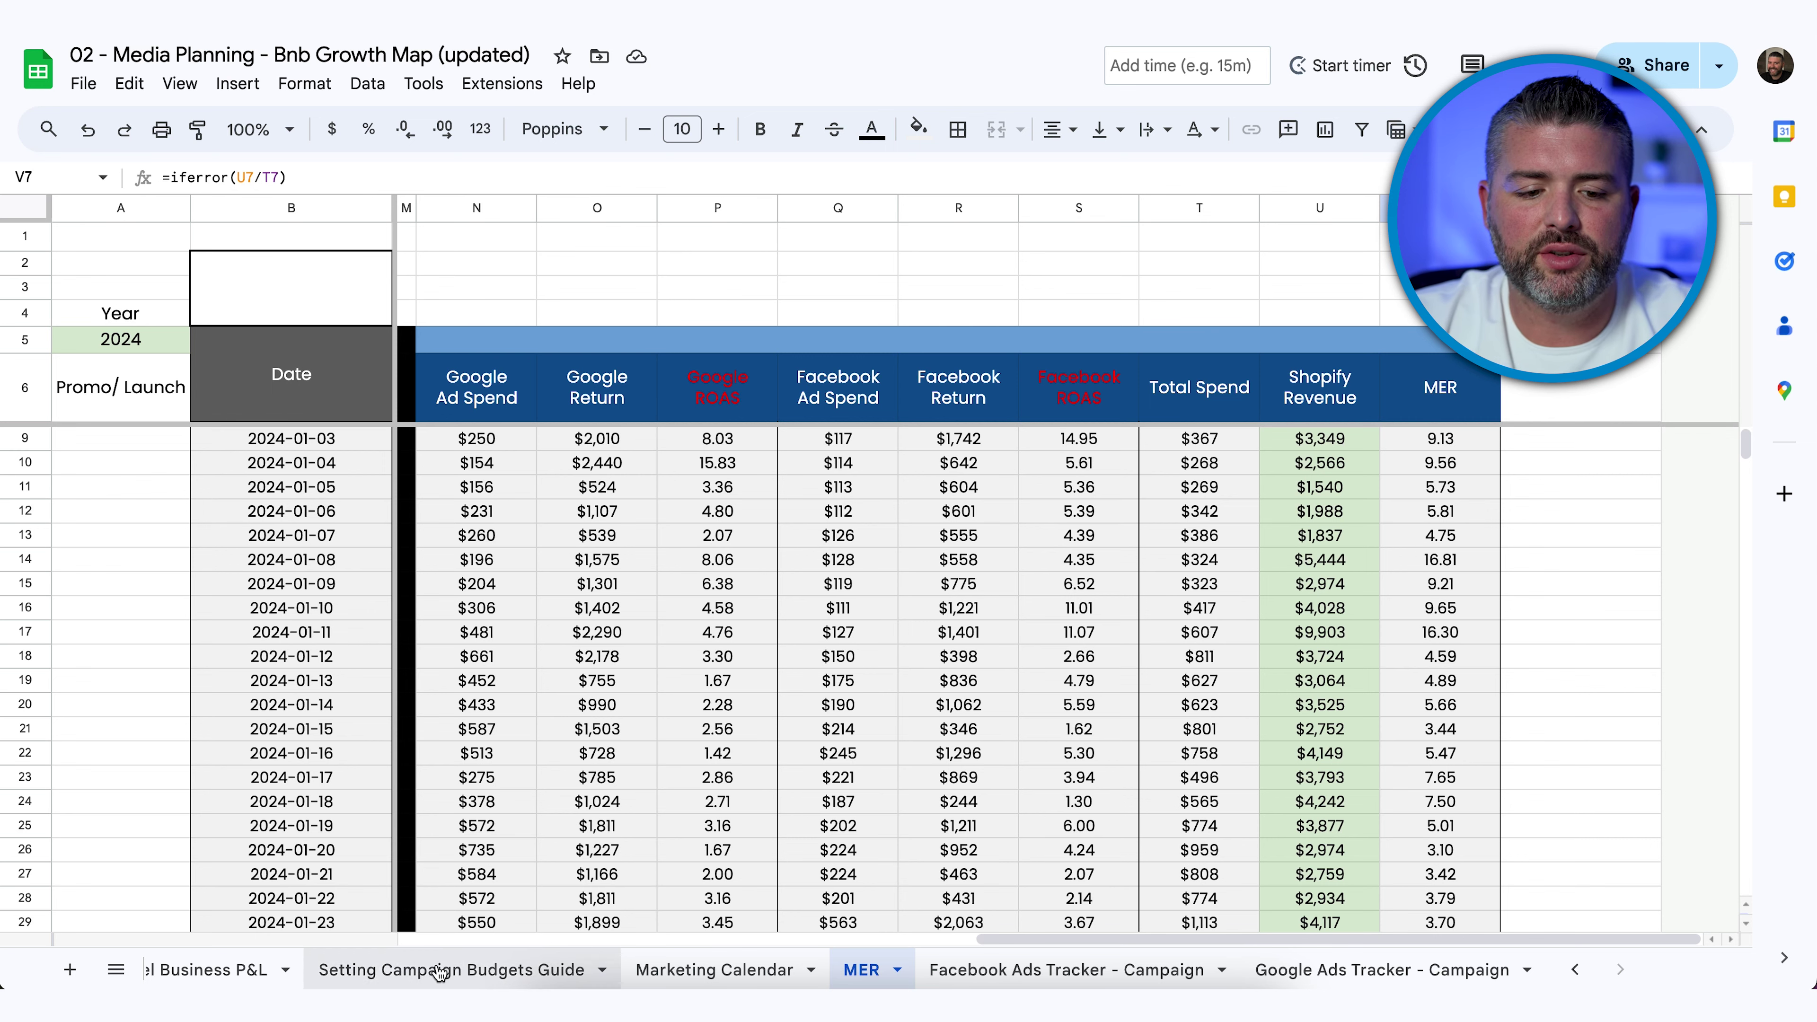
scroll(319, 970, "up", 5)
left_click(319, 970)
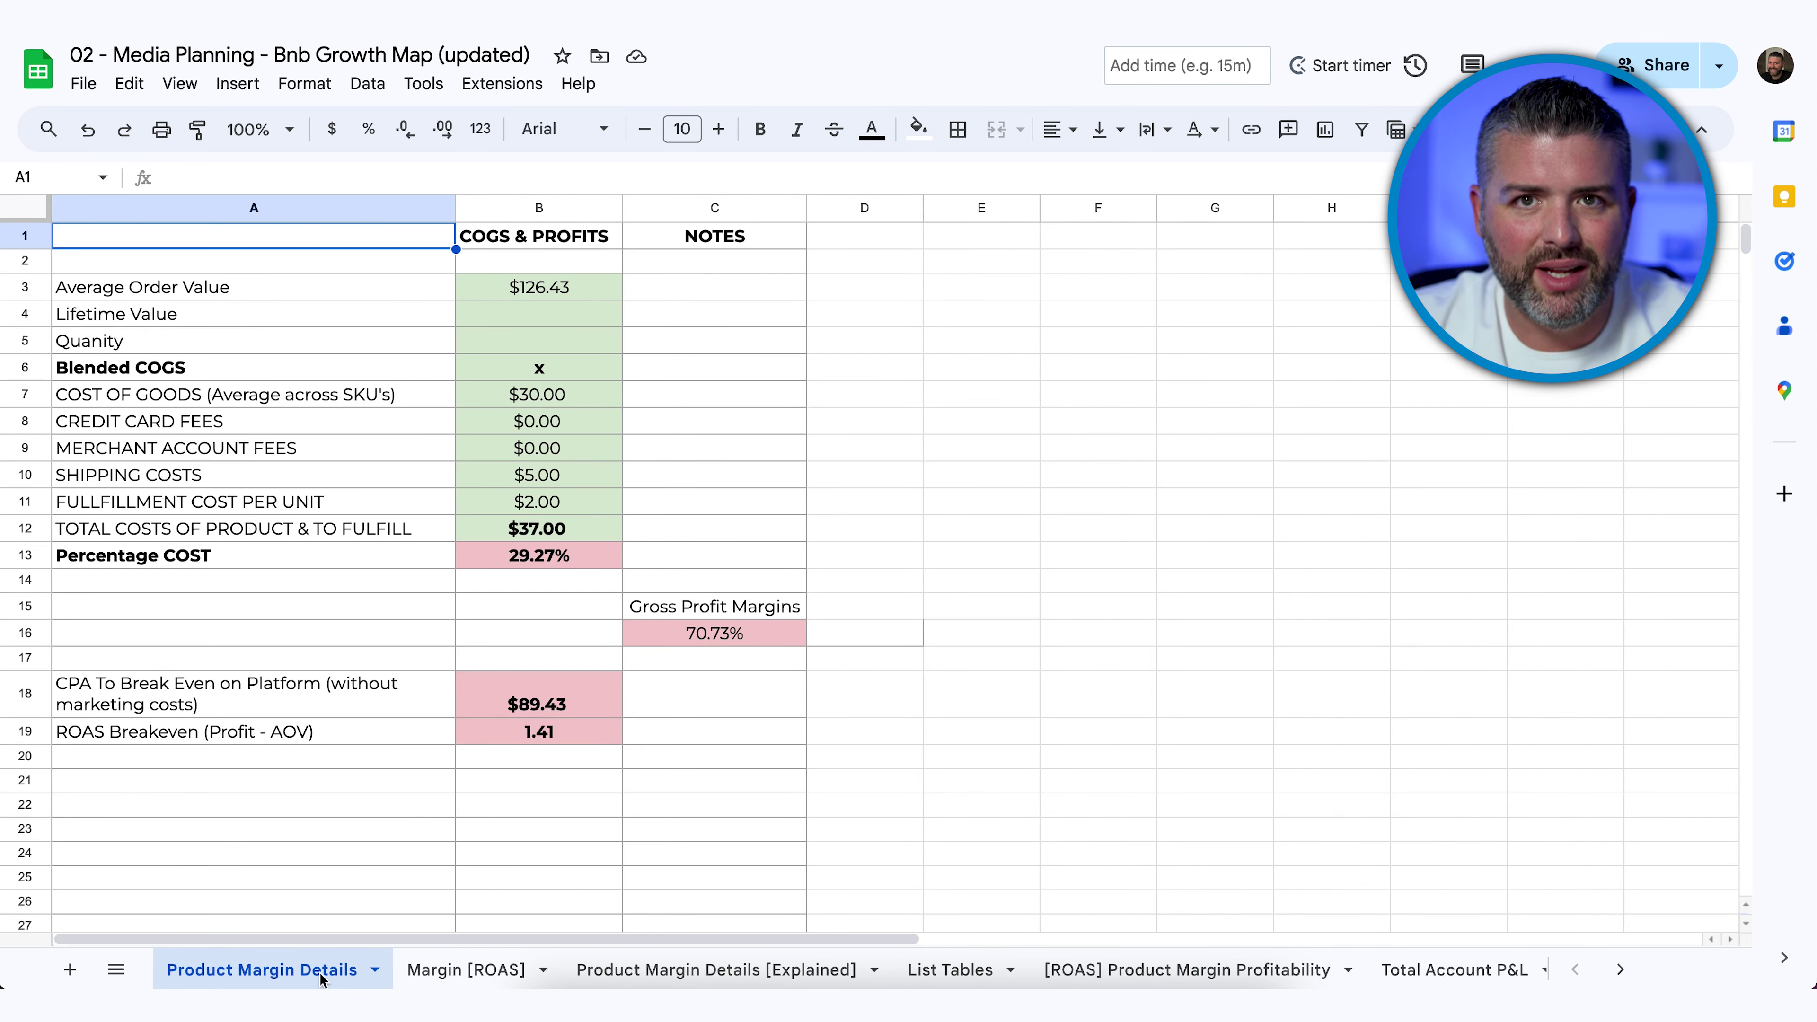